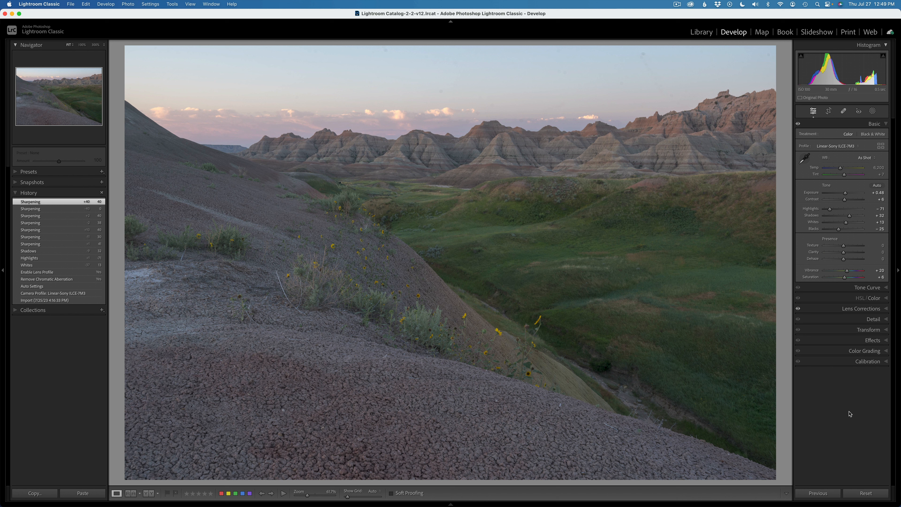
- Review the photo's lens correction settings and its sharpening and noise reduction settings
{"action": "left_click", "coordinate": [823, 376]}
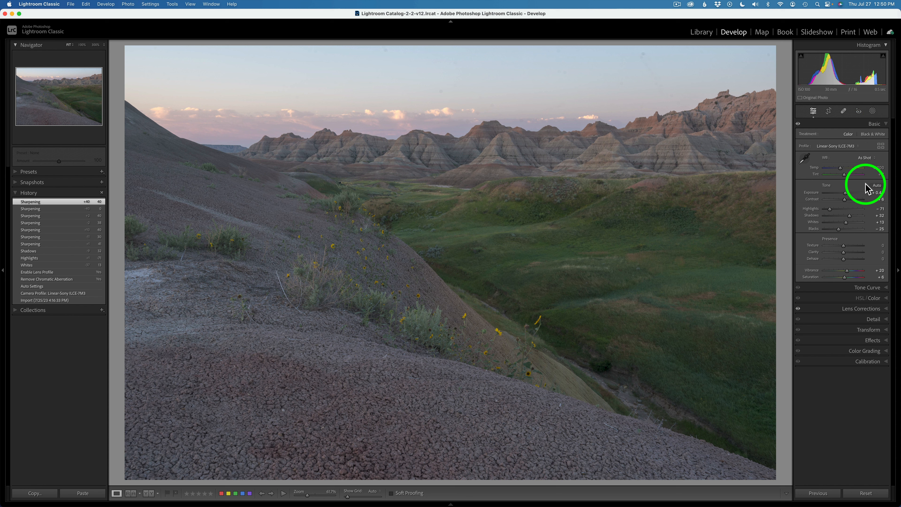
{"action": "left_click", "coordinate": [841, 307]}
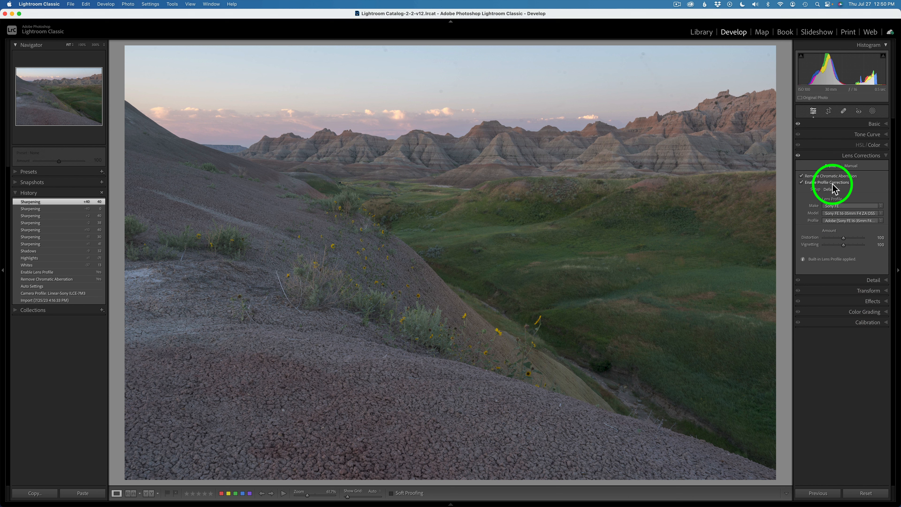
{"action": "left_click", "coordinate": [832, 156]}
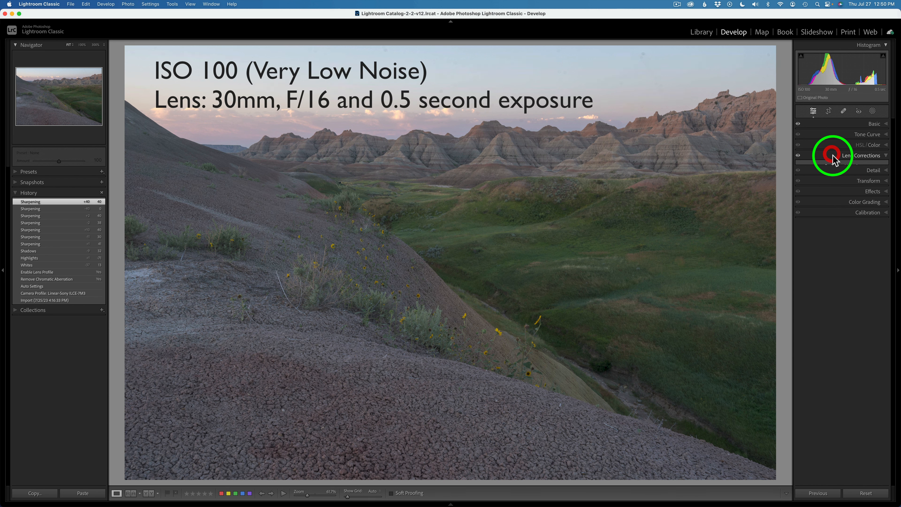
{"action": "left_click", "coordinate": [847, 166]}
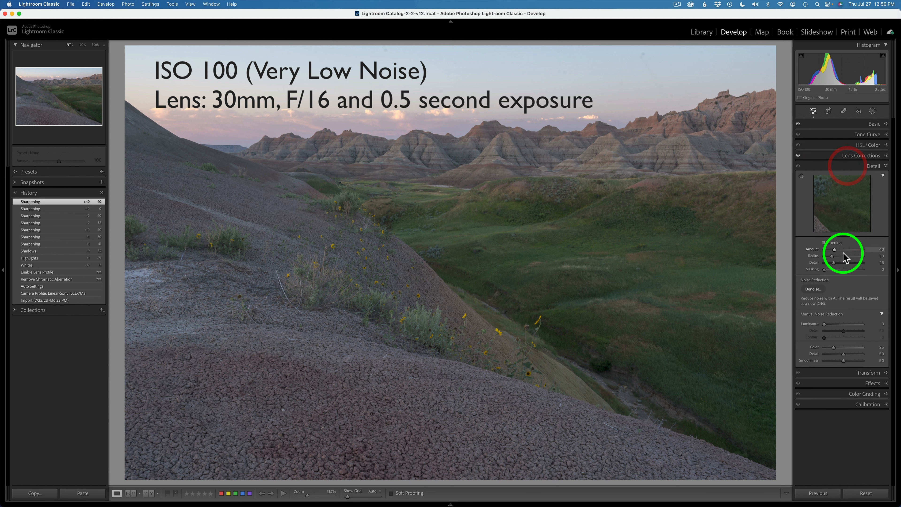
{"action": "left_click", "coordinate": [850, 165]}
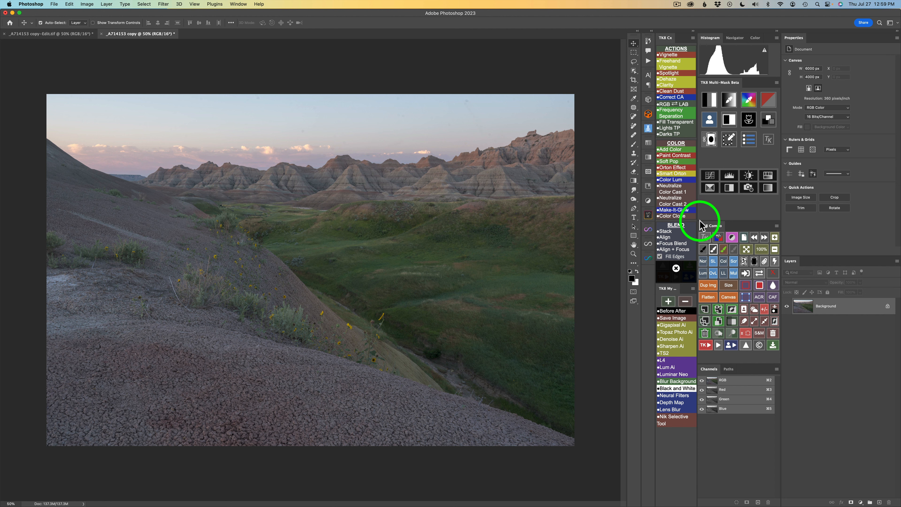
- Run the Clean Dust action and set the Amplify Dust levels to black 88, midtone 0.29 and white 223
{"action": "left_click", "coordinate": [673, 91]}
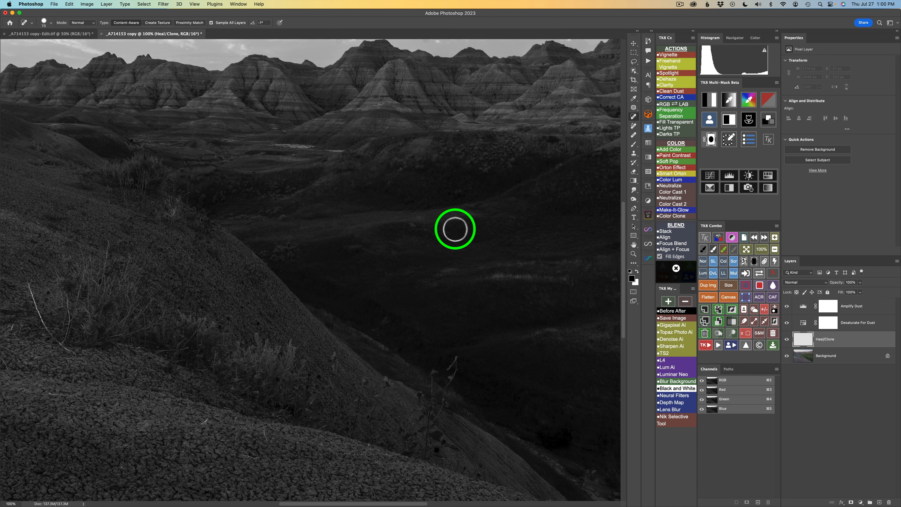
{"action": "scroll", "coordinate": [455, 229], "scroll_direction": "up", "scroll_amount": 10}
{"action": "scroll", "coordinate": [455, 229], "scroll_direction": "left", "scroll_amount": 2}
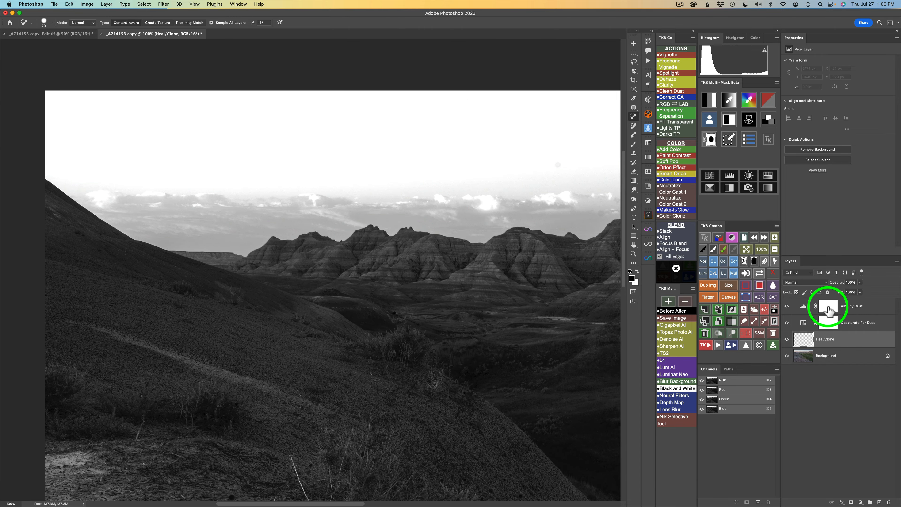
{"action": "left_click", "coordinate": [806, 311]}
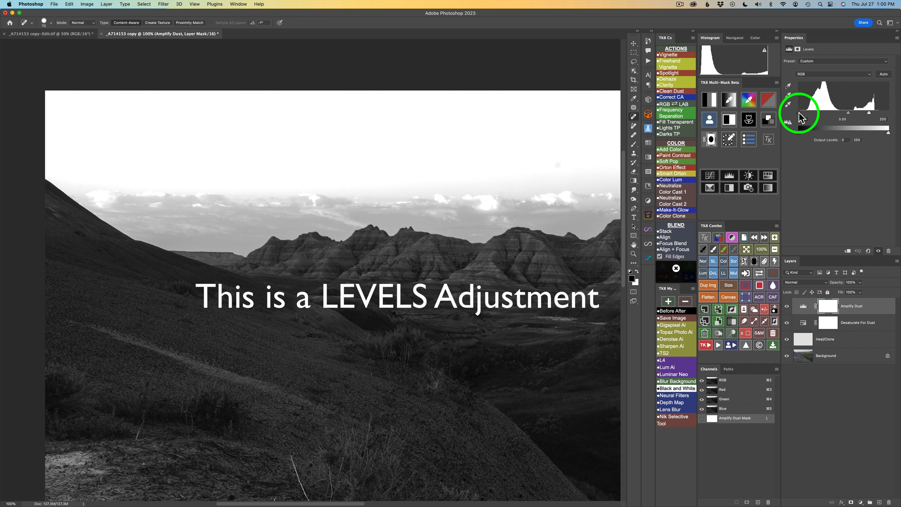
{"action": "left_click_drag", "start_coordinate": [799, 113], "coordinate": [829, 115]}
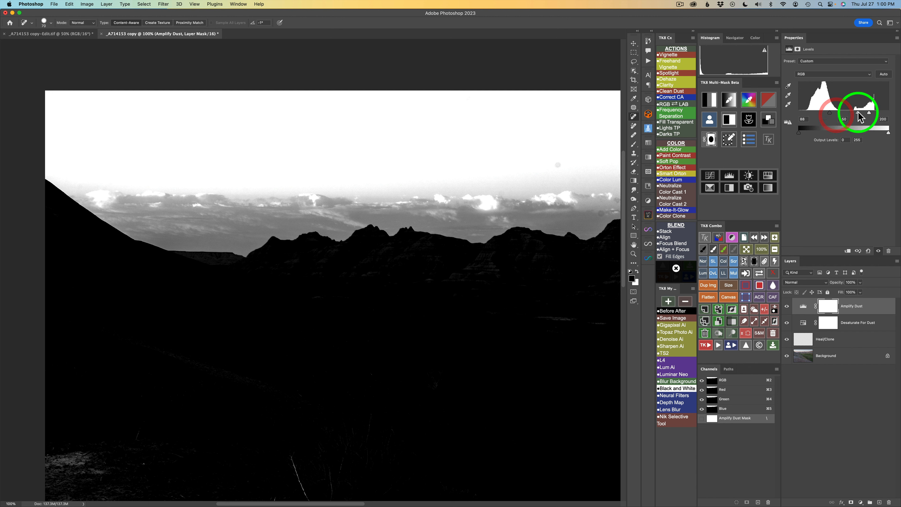
{"action": "left_click_drag", "start_coordinate": [858, 113], "coordinate": [878, 113]}
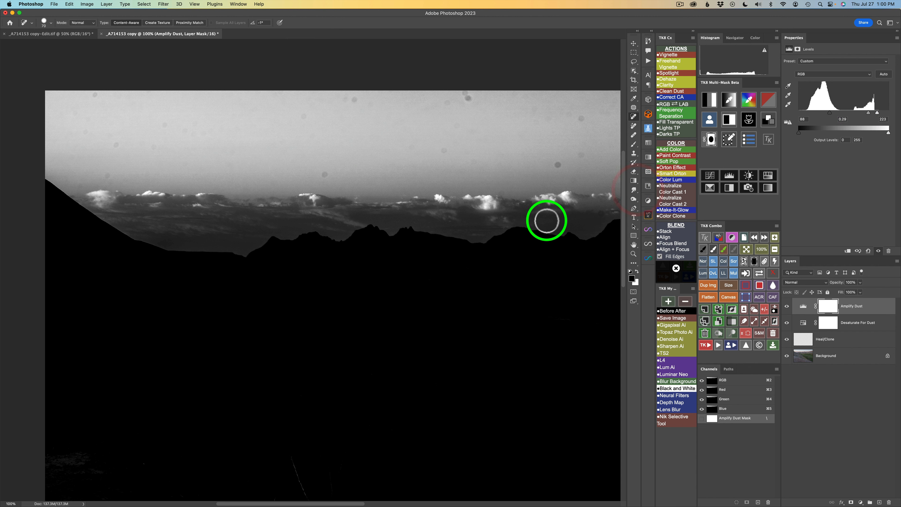
- On the Heal/Clone layer, erase dust spots and the dark streak in the right part of the sky with the Remove tool
{"action": "scroll", "coordinate": [547, 220], "scroll_direction": "right", "scroll_amount": 10}
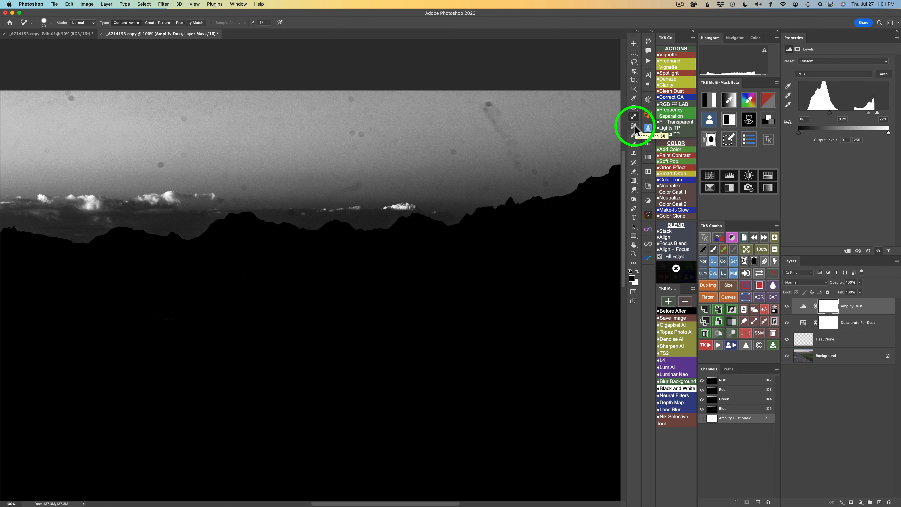
{"action": "left_click", "coordinate": [633, 126]}
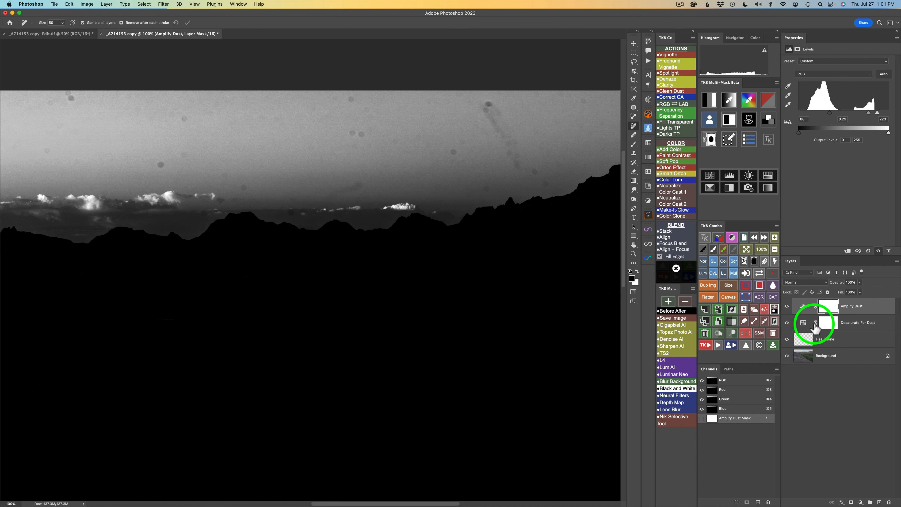
{"action": "left_click", "coordinate": [806, 345]}
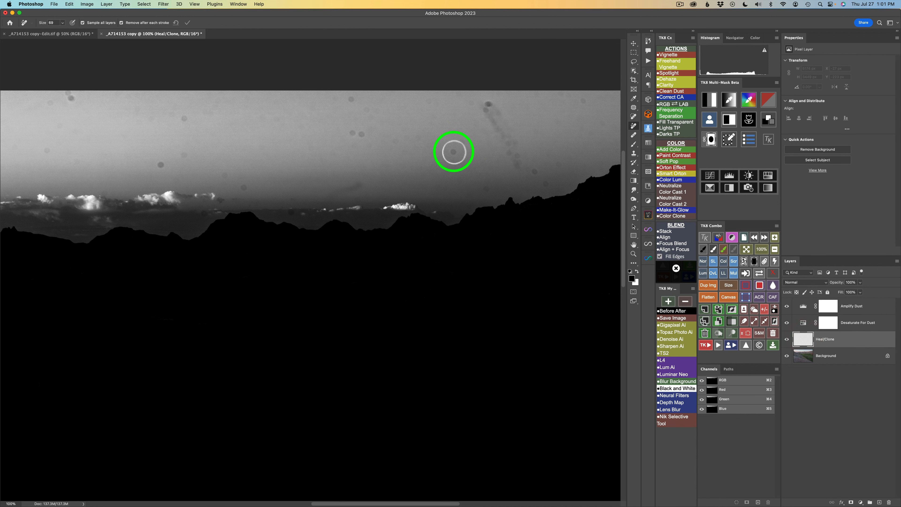
{"action": "left_click", "coordinate": [453, 152]}
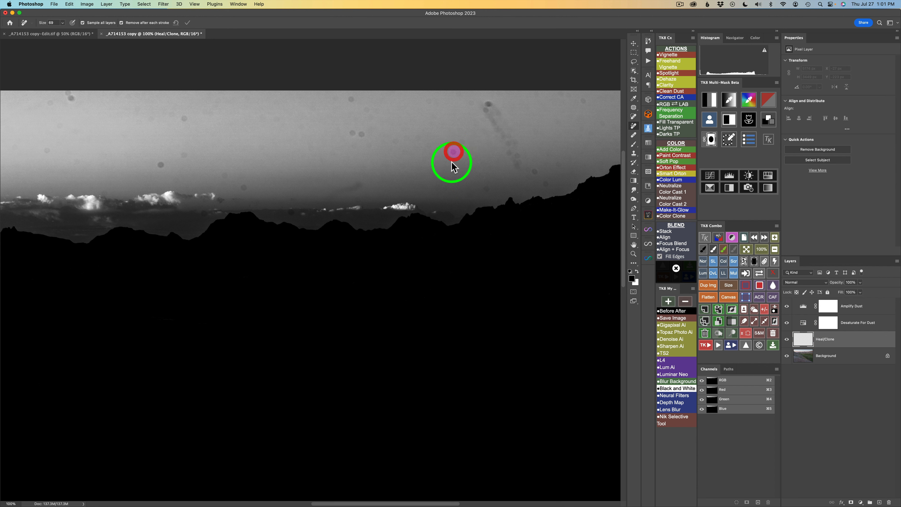
{"action": "left_click", "coordinate": [462, 141]}
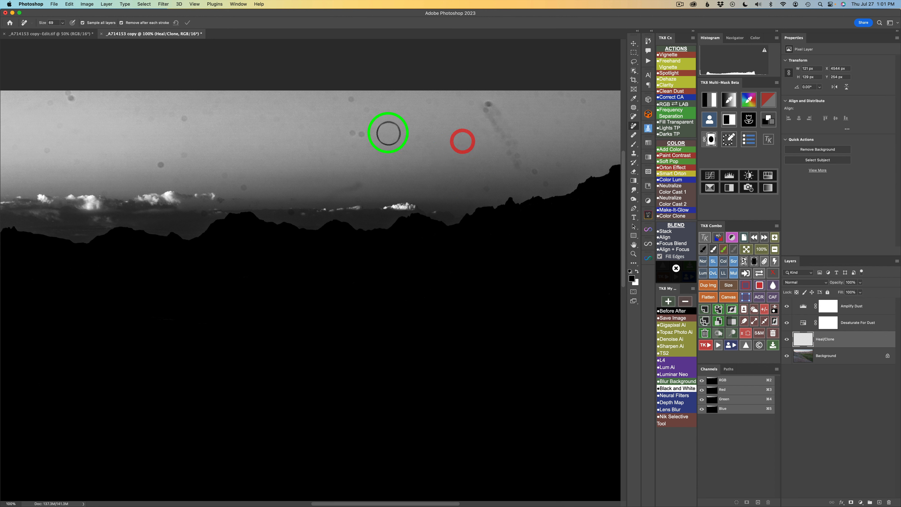
{"action": "left_click", "coordinate": [362, 135]}
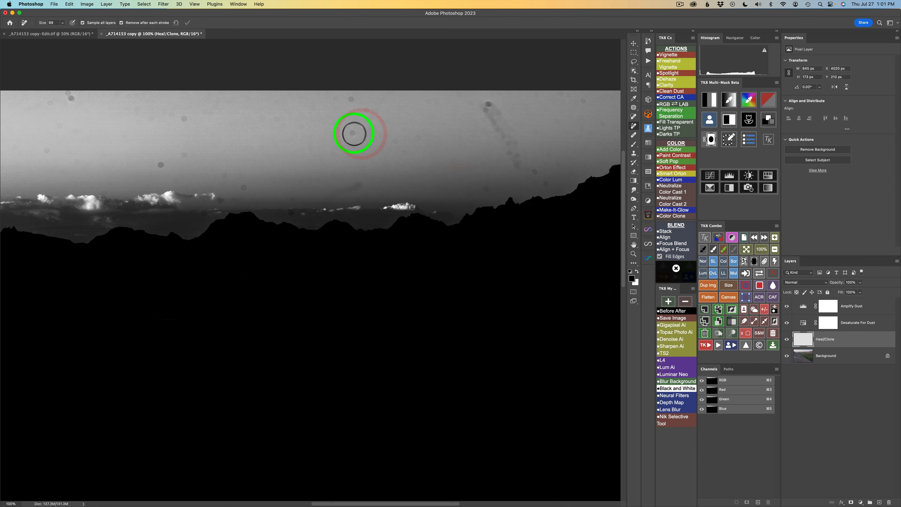
{"action": "left_click", "coordinate": [353, 133]}
{"action": "left_click", "coordinate": [351, 97]}
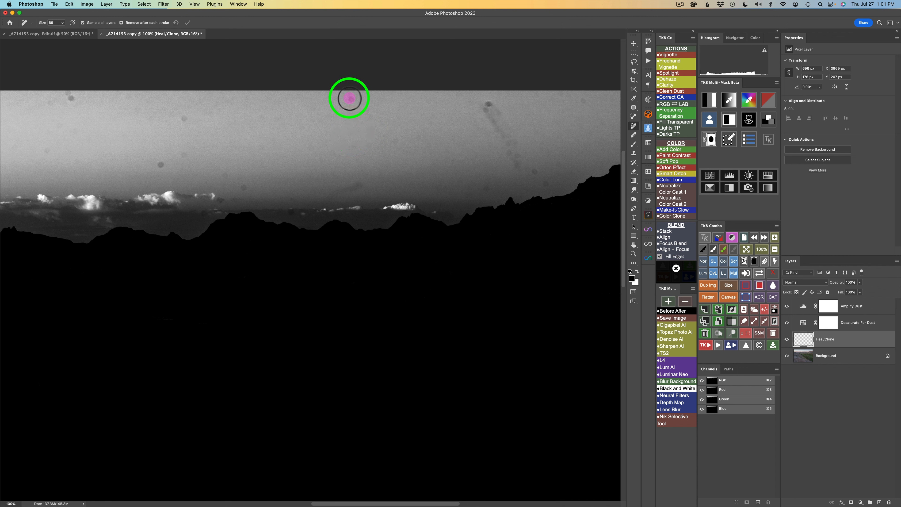
{"action": "left_click", "coordinate": [492, 106]}
{"action": "mouse_move", "coordinate": [493, 108]}
{"action": "left_mouse_down"}
{"action": "mouse_move", "coordinate": [518, 161]}
{"action": "mouse_move", "coordinate": [516, 143]}
{"action": "mouse_move", "coordinate": [483, 111]}
{"action": "mouse_move", "coordinate": [501, 147]}
{"action": "mouse_move", "coordinate": [517, 155]}
{"action": "left_mouse_up"}
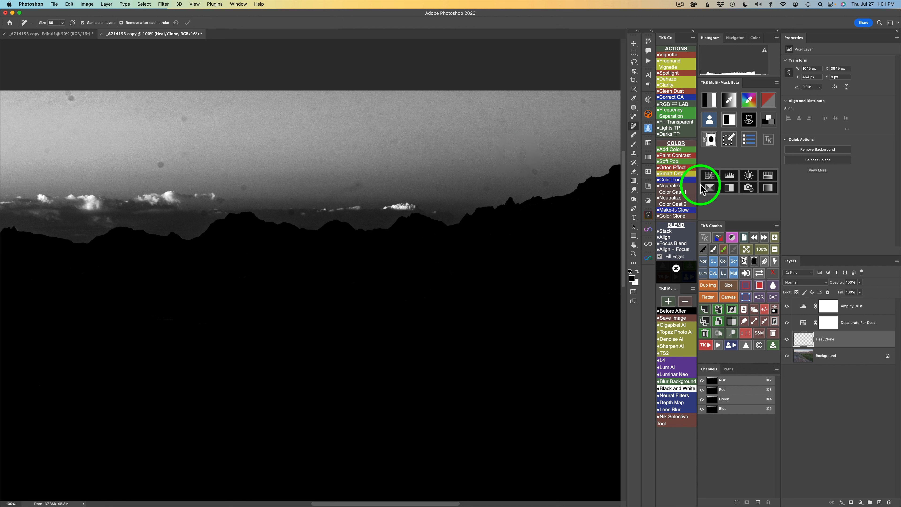
- Rerun Clean Dust to discard the dust-amplifying layers and merge the Heal/Clone layer down into the background
{"action": "left_click", "coordinate": [672, 92]}
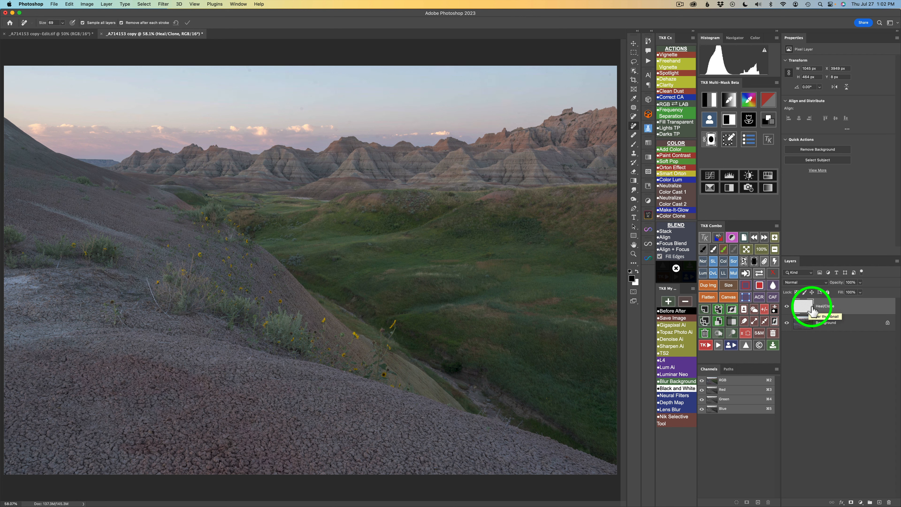
{"action": "right_click", "coordinate": [845, 308]}
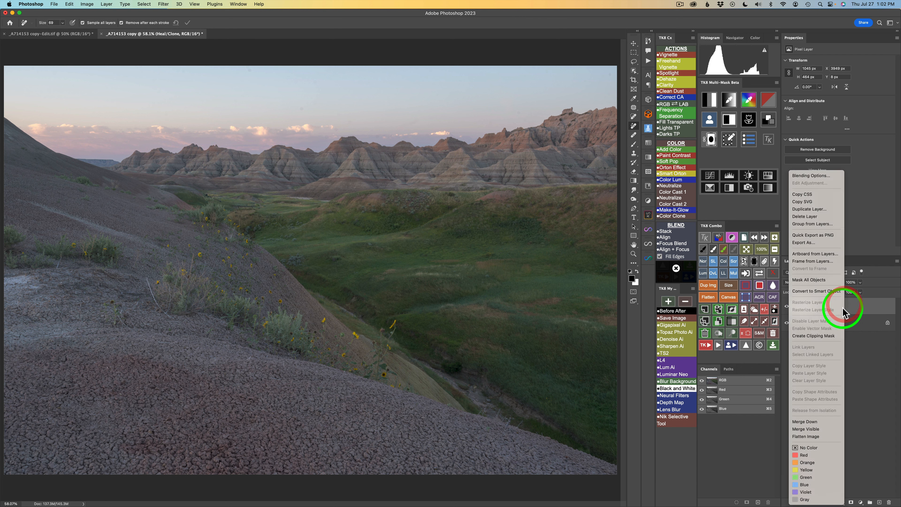
{"action": "left_click", "coordinate": [821, 423]}
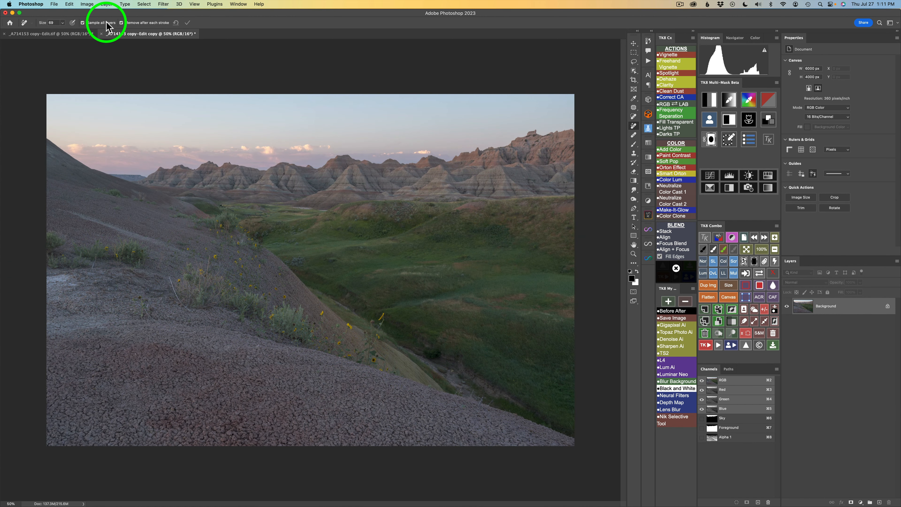
{"action": "left_click", "coordinate": [83, 23]}
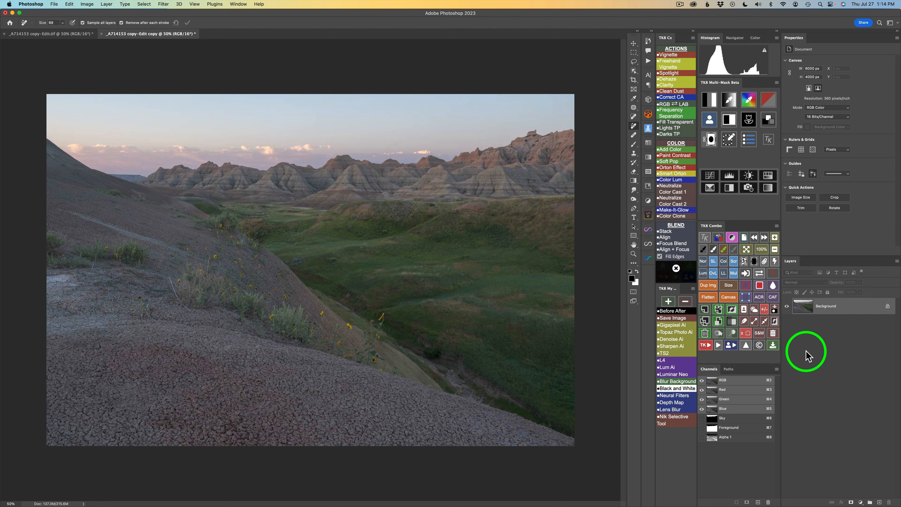
- Select the sky and save the selection as a new channel named Sky
{"action": "left_click", "coordinate": [755, 310]}
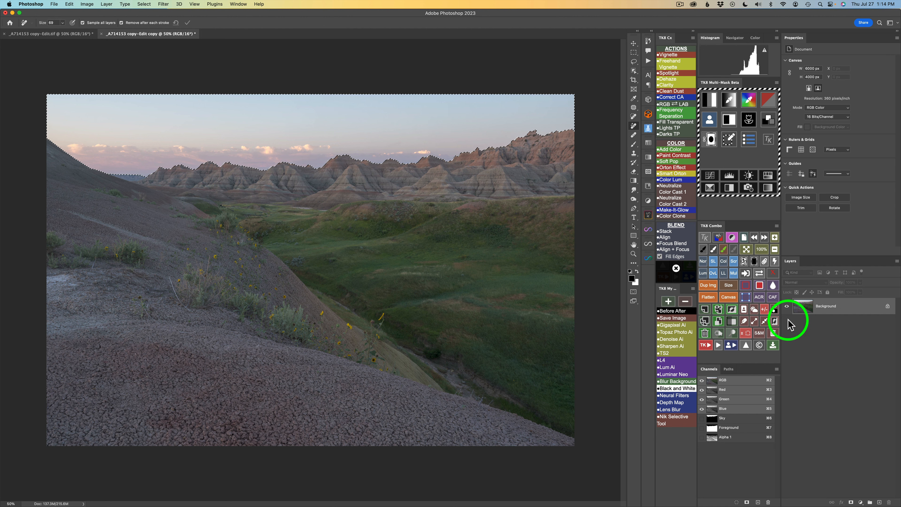
{"action": "left_click", "coordinate": [775, 310]}
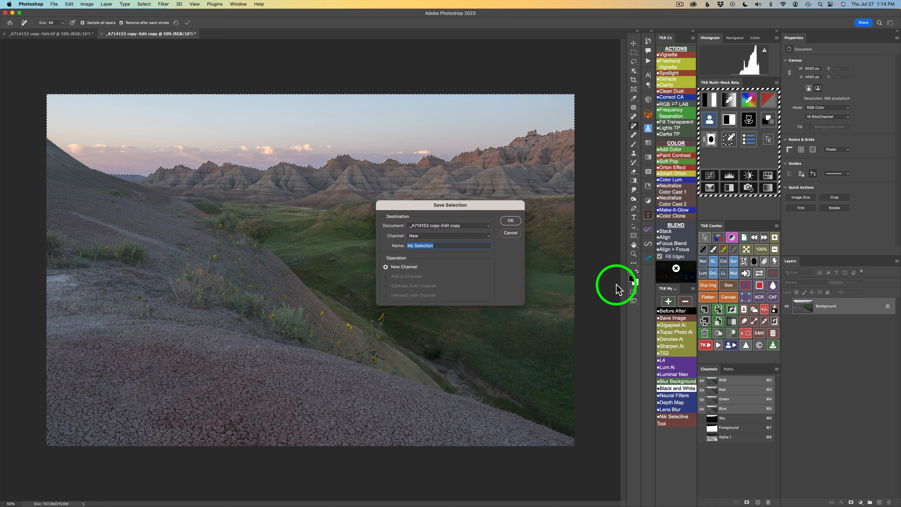
{"action": "type", "text": "Sky"}
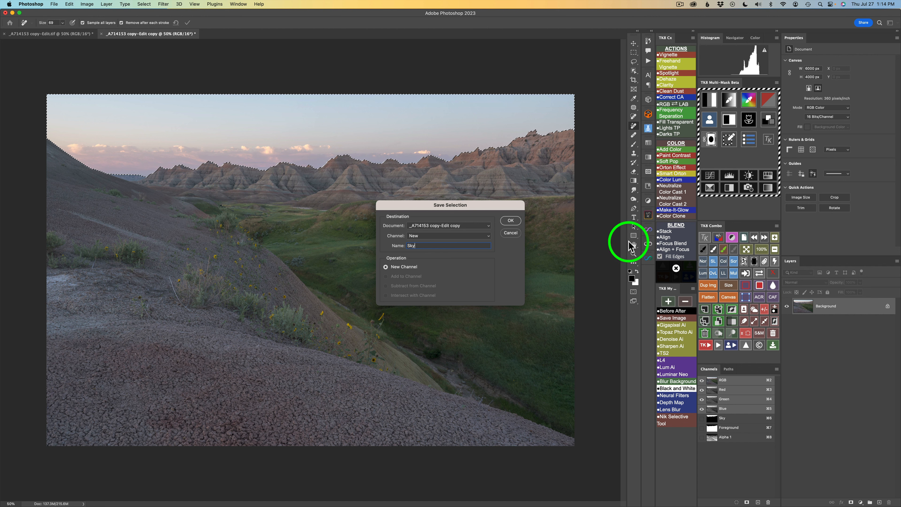
{"action": "left_click", "coordinate": [512, 221]}
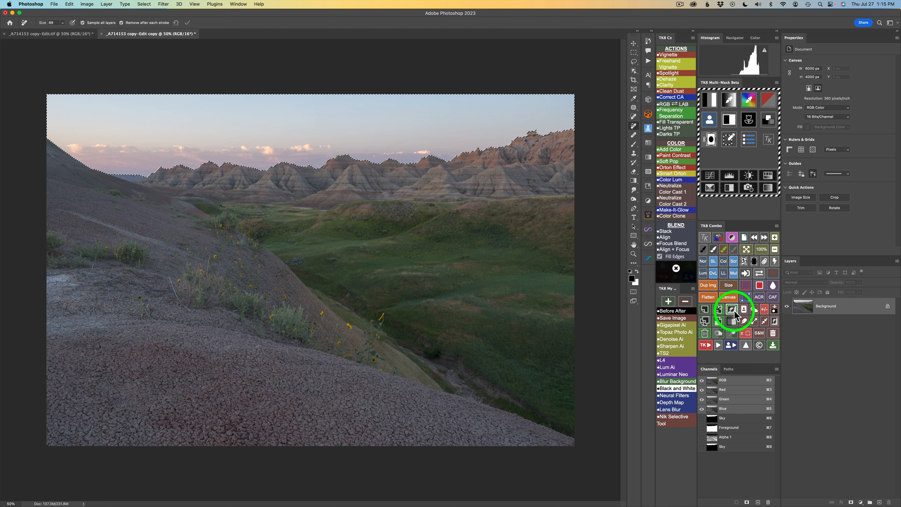
- Invert the sky selection and save it as a new channel named Foreground
{"action": "left_click", "coordinate": [774, 321]}
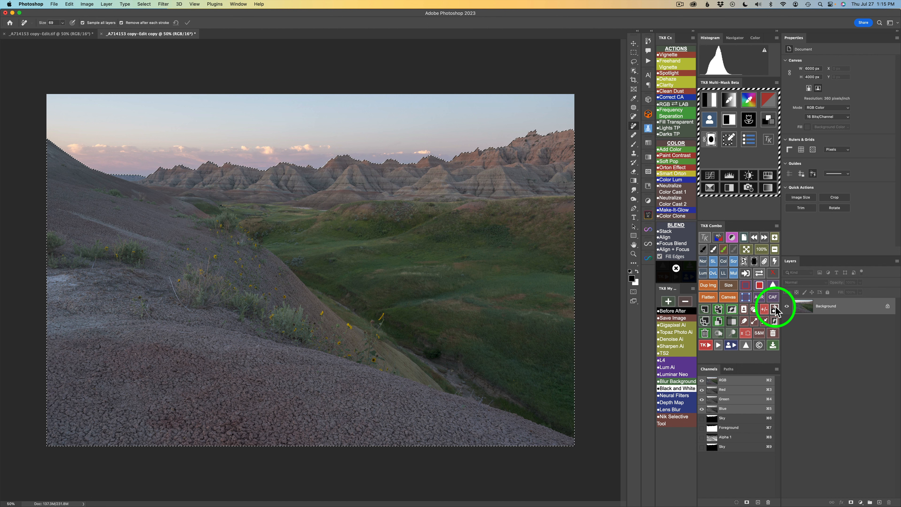
{"action": "left_click", "coordinate": [775, 310]}
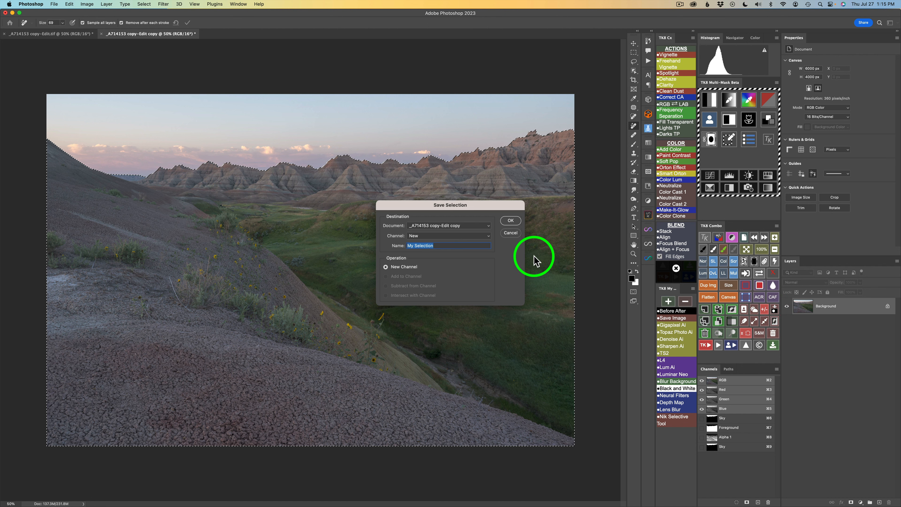
{"action": "type", "text": "Fore"}
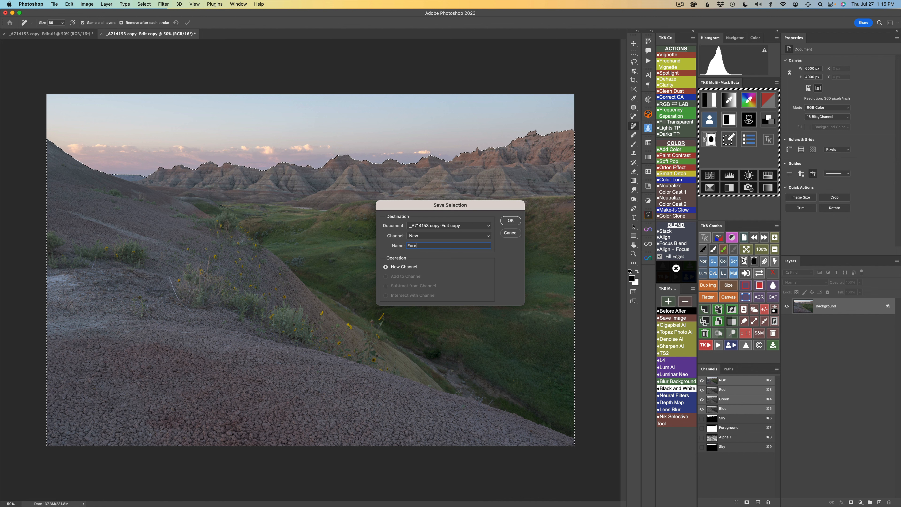
{"action": "type", "text": "ground"}
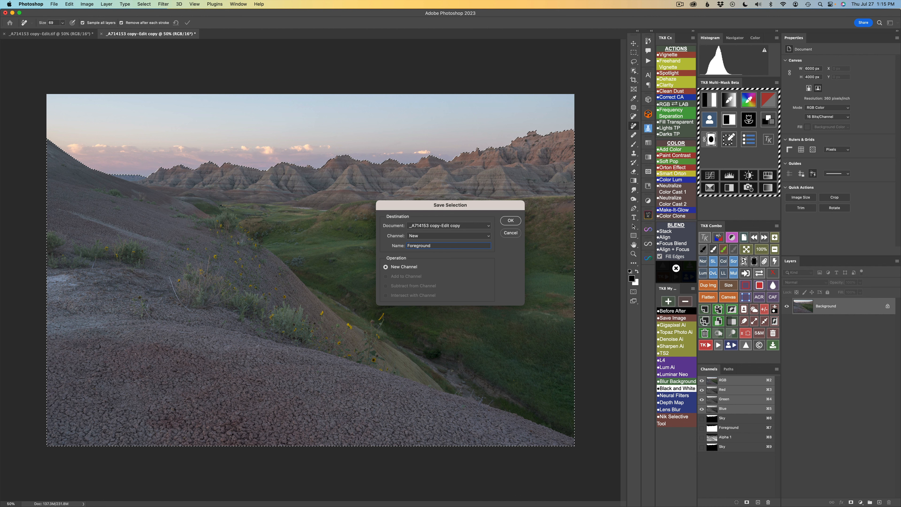
{"action": "left_click", "coordinate": [512, 221]}
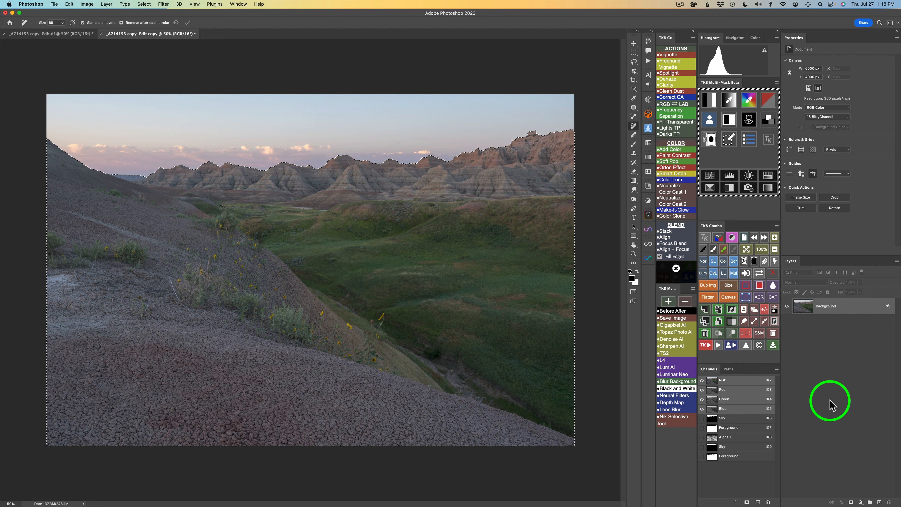
- Load the saved Foreground channel as a mask and store it in the mask calculator with the multiply (intersect) operation
{"action": "left_click", "coordinate": [710, 119]}
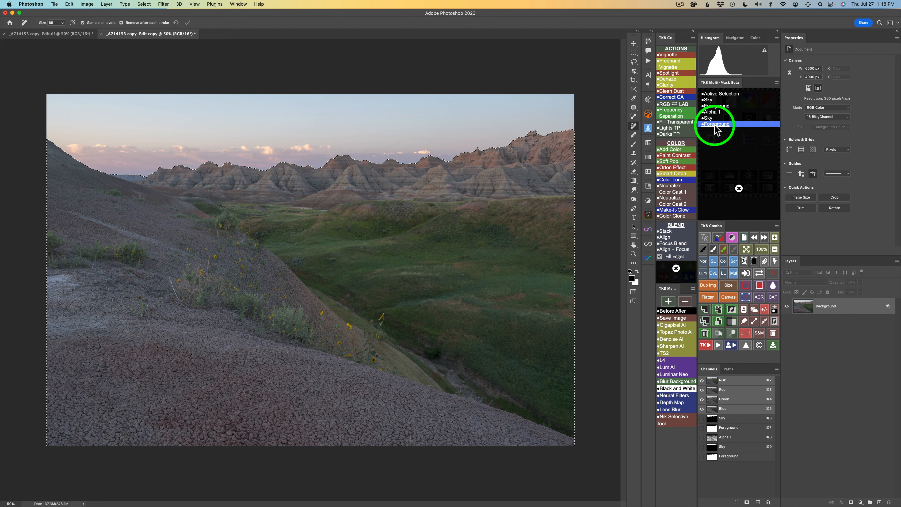
{"action": "left_click", "coordinate": [714, 124]}
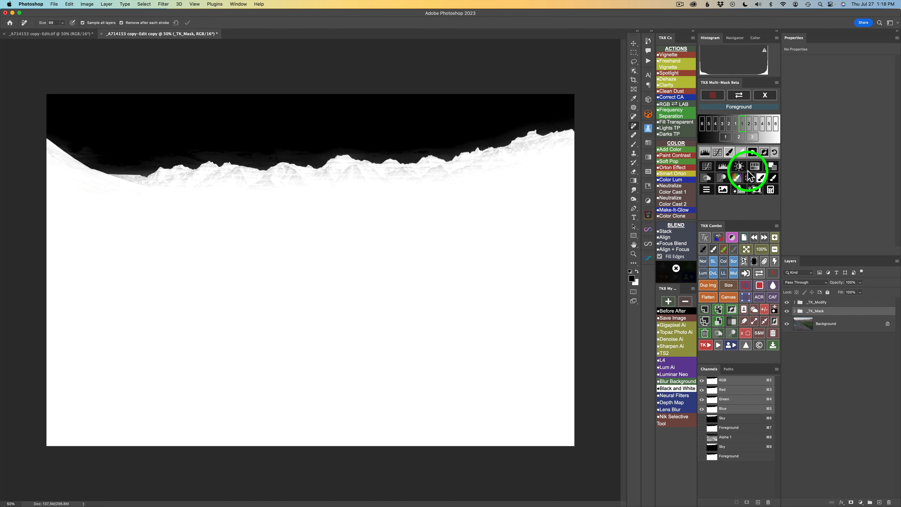
{"action": "left_click", "coordinate": [771, 190]}
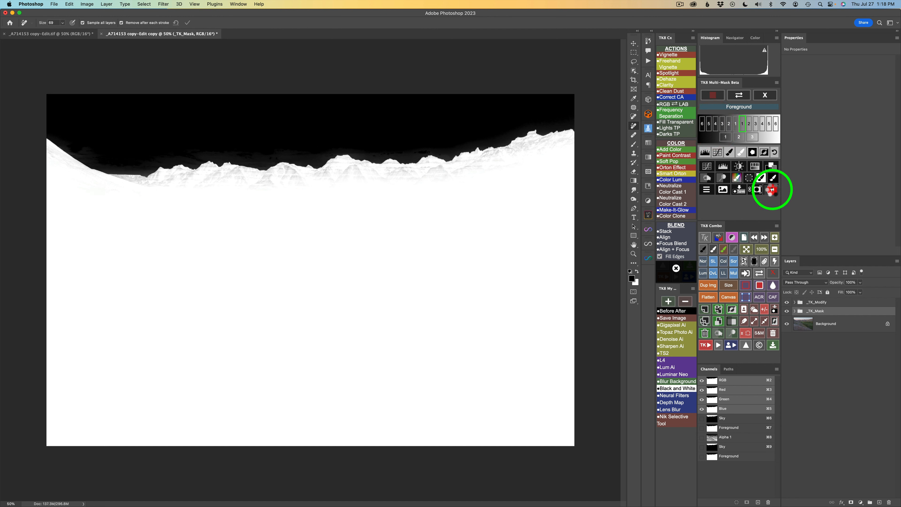
{"action": "left_click", "coordinate": [750, 177]}
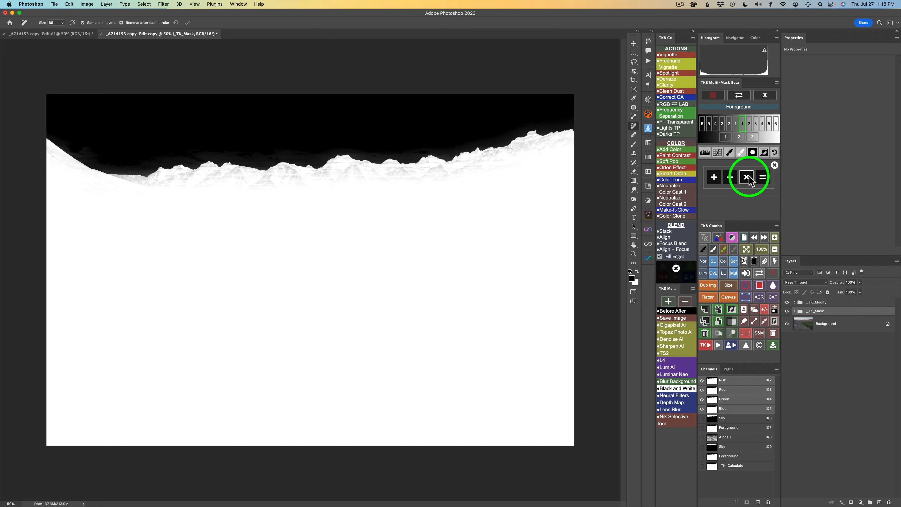
{"action": "left_click", "coordinate": [749, 177]}
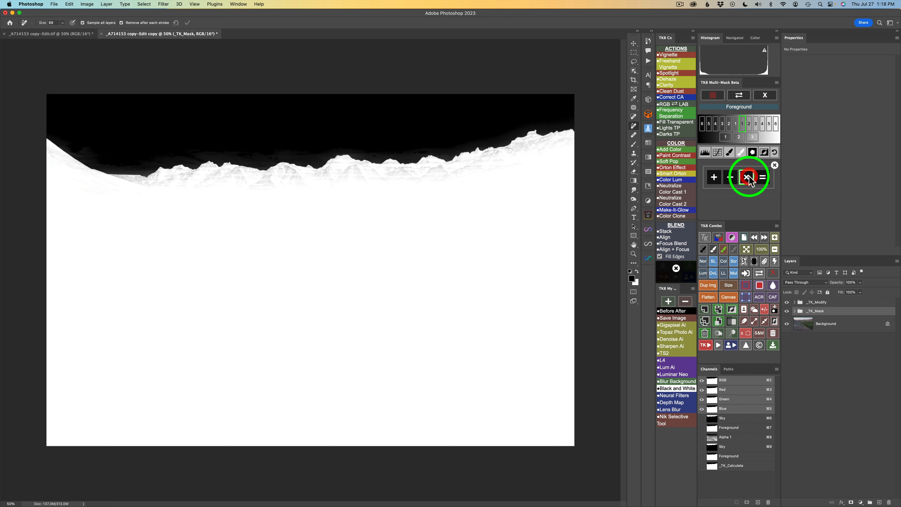
{"action": "left_click", "coordinate": [766, 96]}
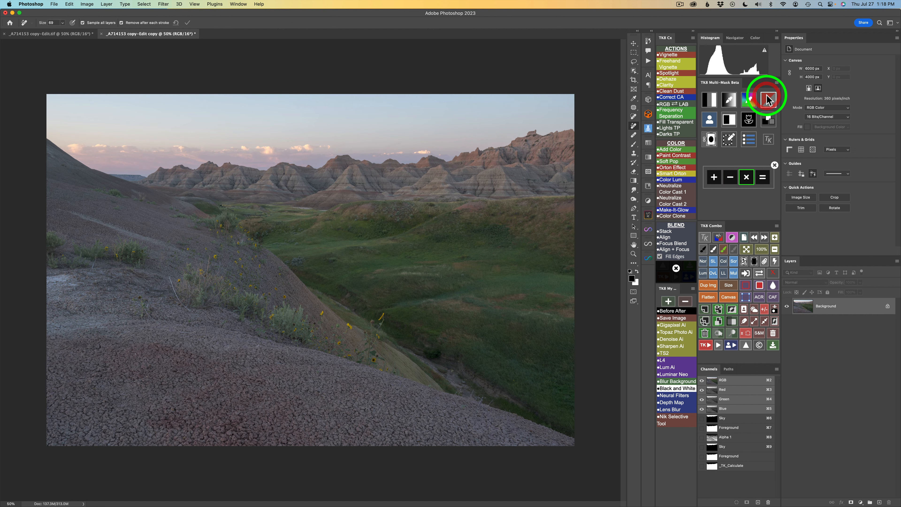
- Intersect the stored foreground mask with the Midtones 3 luminosity mask and apply the result to a new Color Grading layer
{"action": "left_click", "coordinate": [710, 102]}
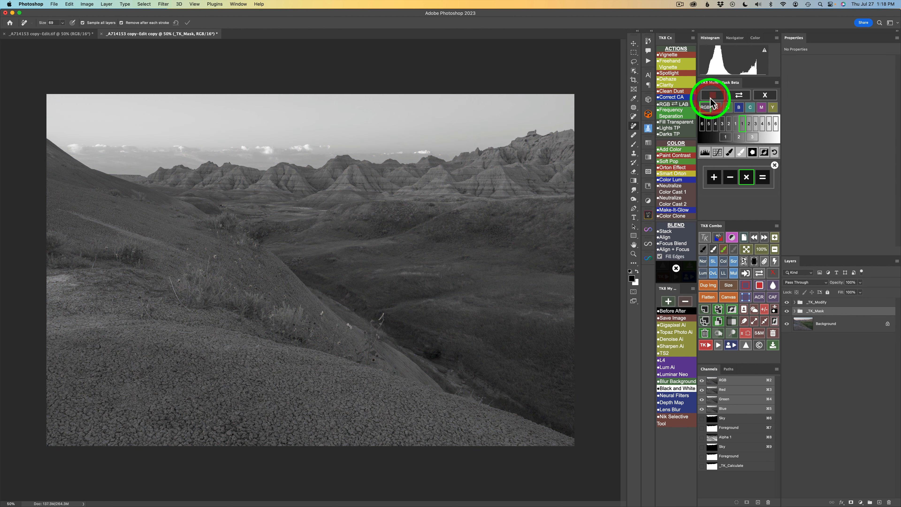
{"action": "left_click", "coordinate": [752, 137]}
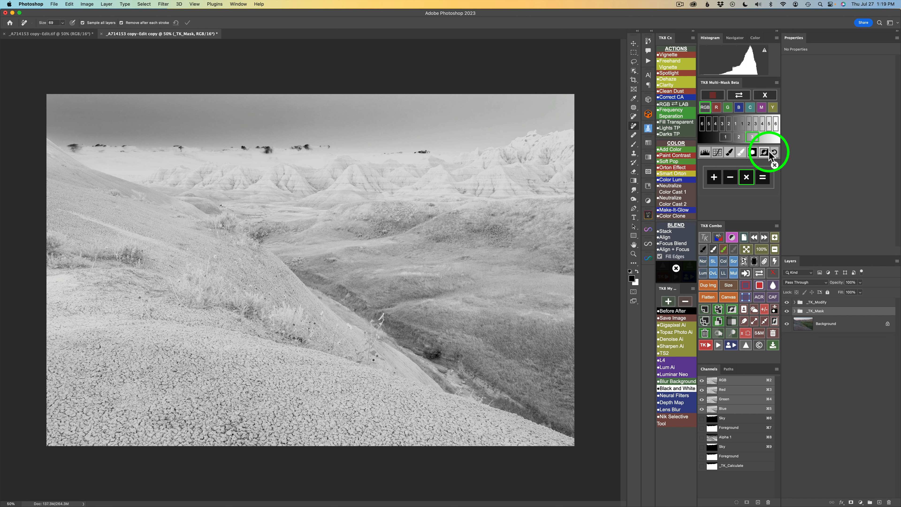
{"action": "left_click", "coordinate": [762, 177]}
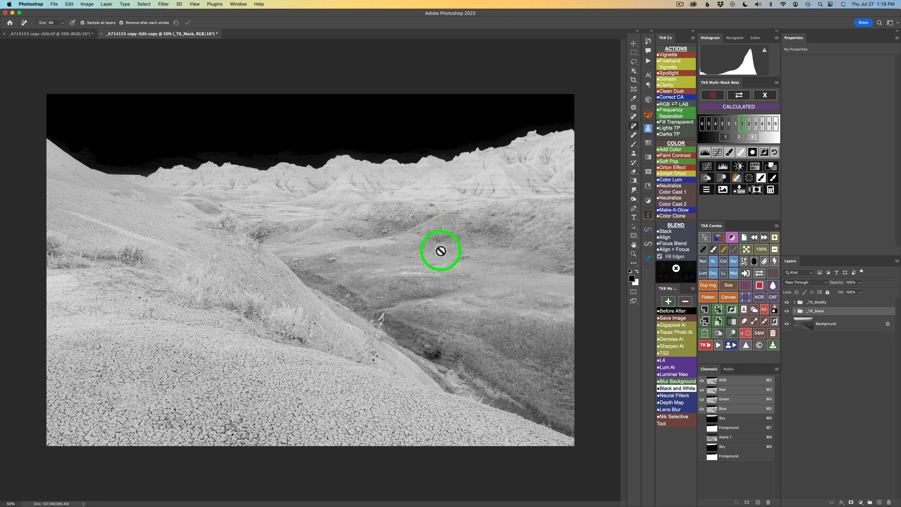
{"action": "left_click", "coordinate": [773, 168]}
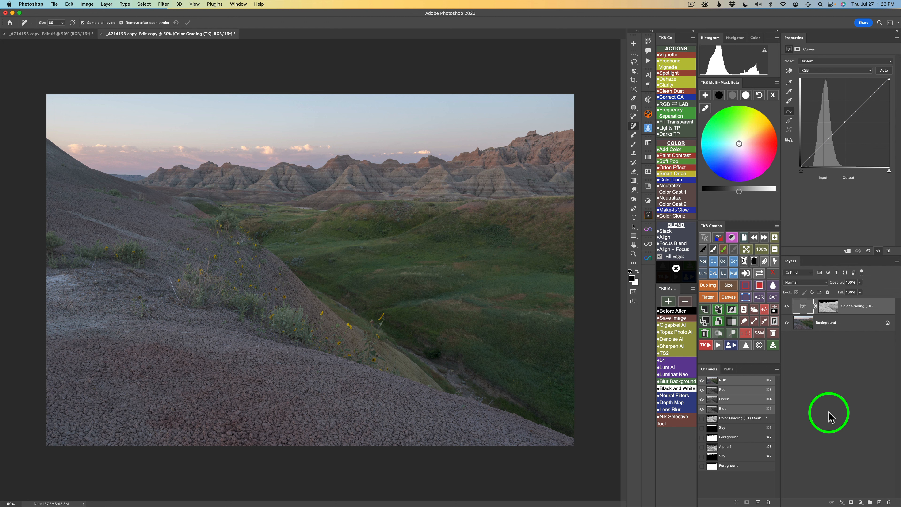
- On the foreground Color Grading layer, darken the shadows to #191919 and raise the midtone brightness to 55
{"action": "left_click", "coordinate": [719, 96]}
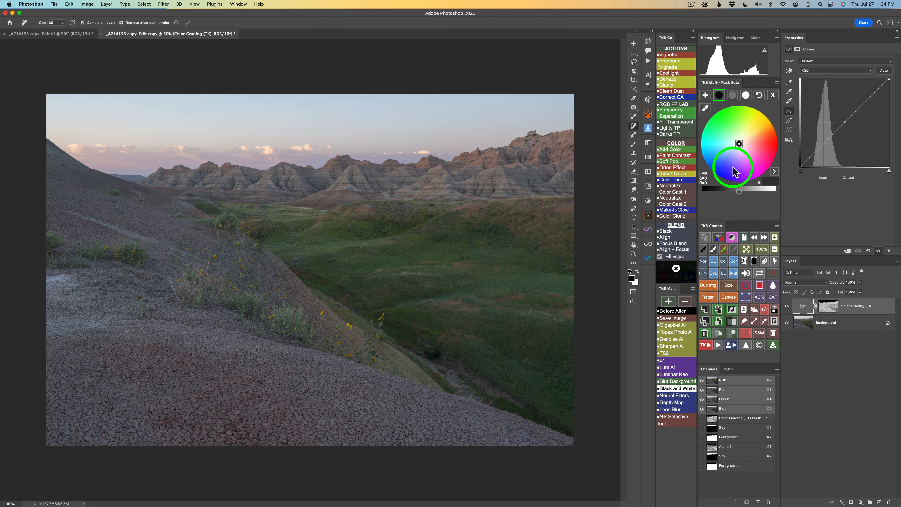
{"action": "left_click_drag", "start_coordinate": [740, 192], "coordinate": [724, 192]}
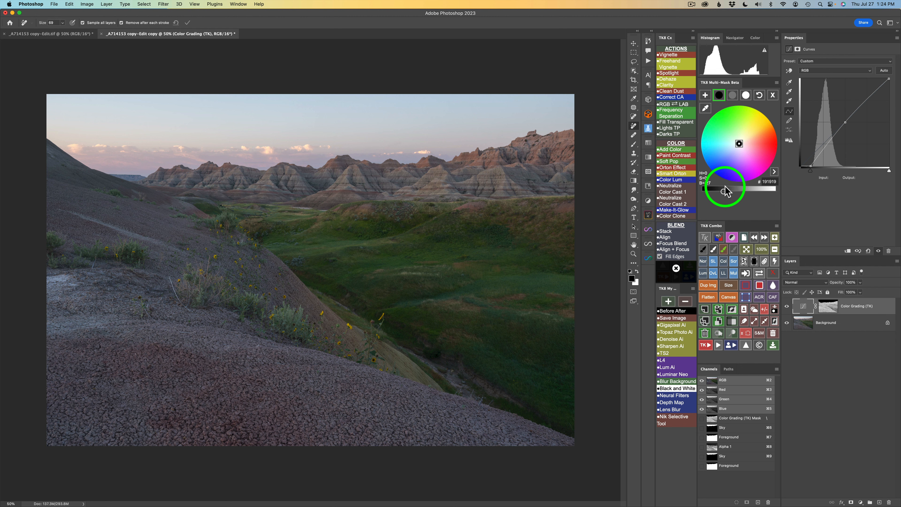
{"action": "left_click", "coordinate": [732, 95]}
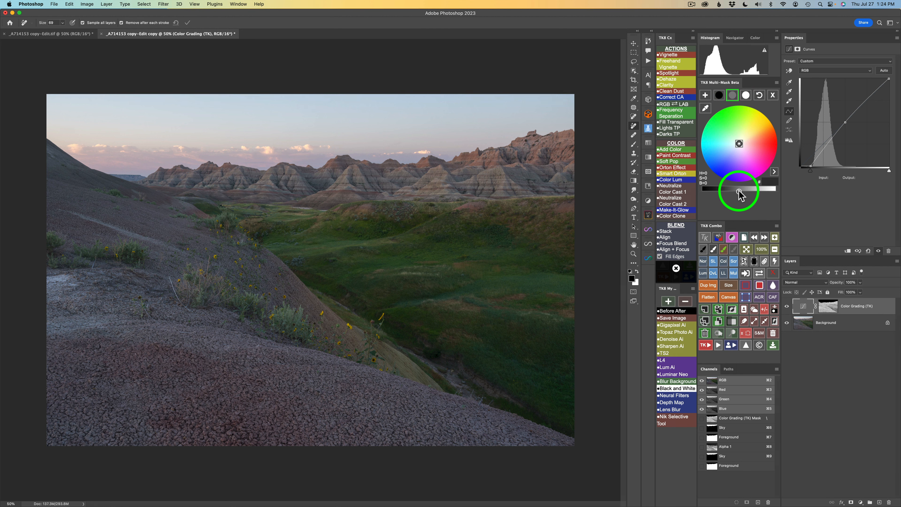
{"action": "left_click_drag", "start_coordinate": [762, 193], "coordinate": [770, 192]}
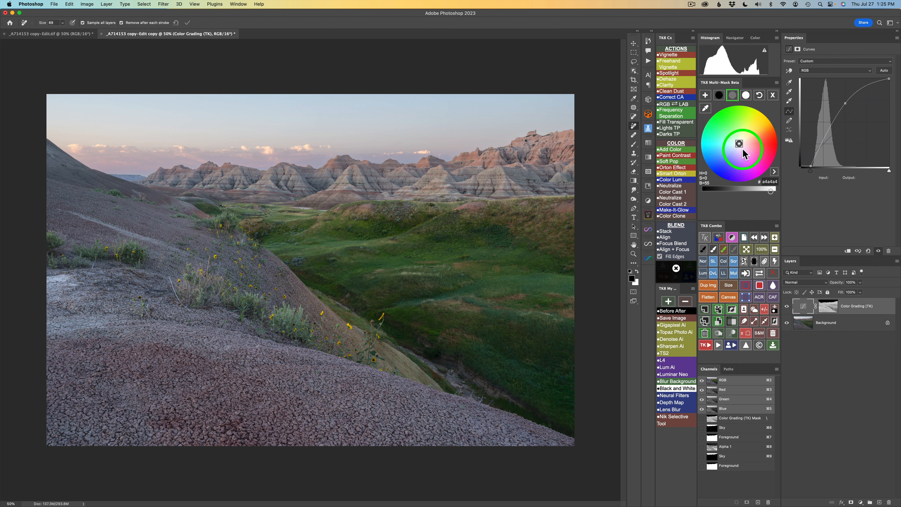
- Try green and magenta midtone tints on the foreground grading, and set the midtone color to hex a497a1
{"action": "mouse_move", "coordinate": [744, 154]}
{"action": "left_mouse_down"}
{"action": "mouse_move", "coordinate": [756, 120]}
{"action": "mouse_move", "coordinate": [736, 139]}
{"action": "left_mouse_up"}
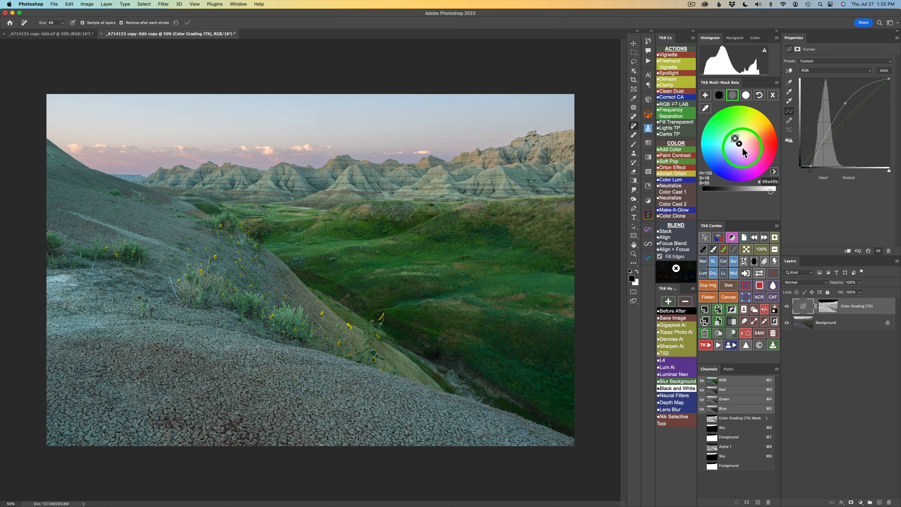
{"action": "left_click_drag", "start_coordinate": [743, 150], "coordinate": [742, 147]}
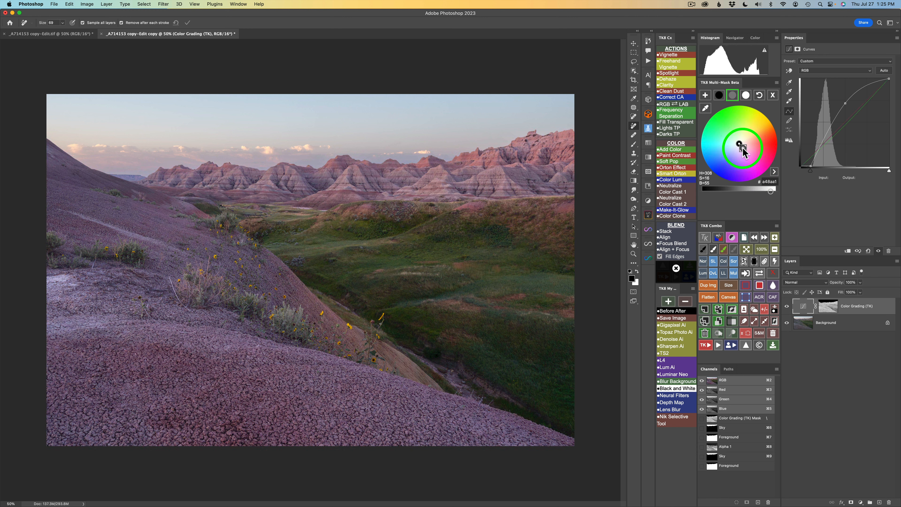
{"action": "left_click", "coordinate": [769, 185]}
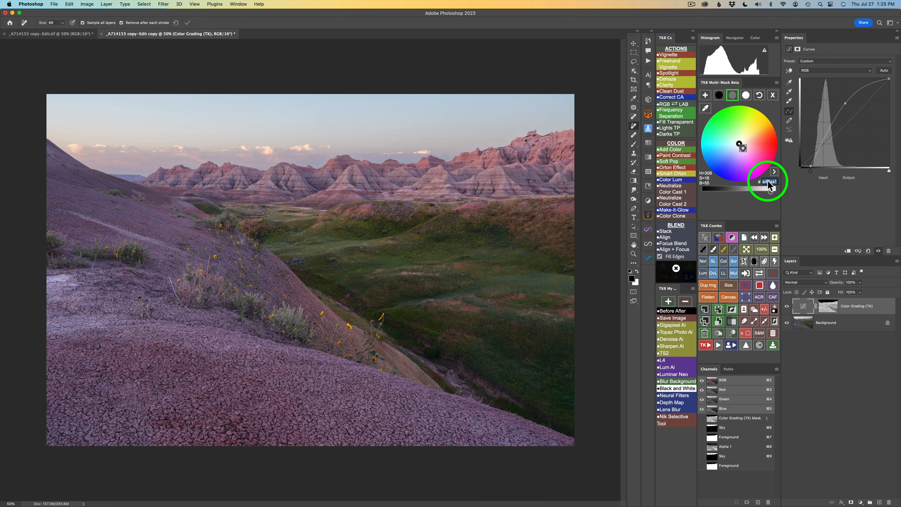
{"action": "type", "text": "a497a1"}
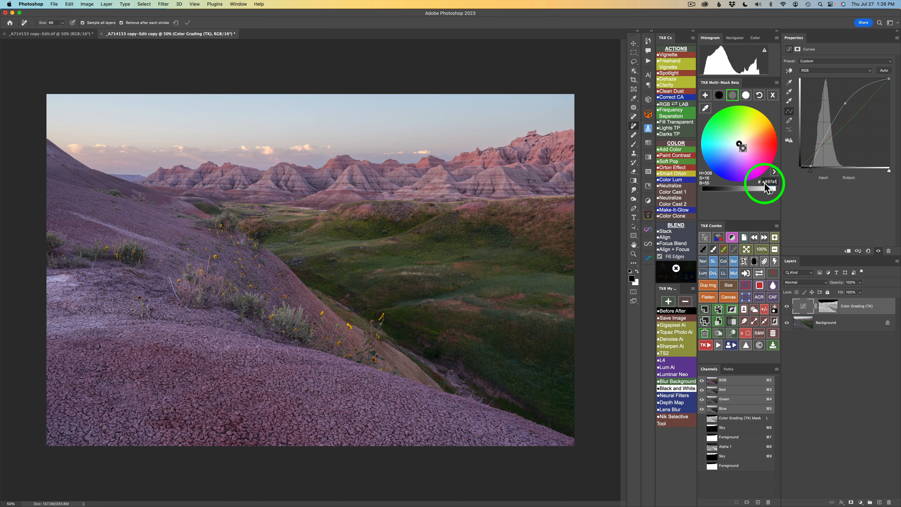
{"action": "left_click", "coordinate": [774, 172]}
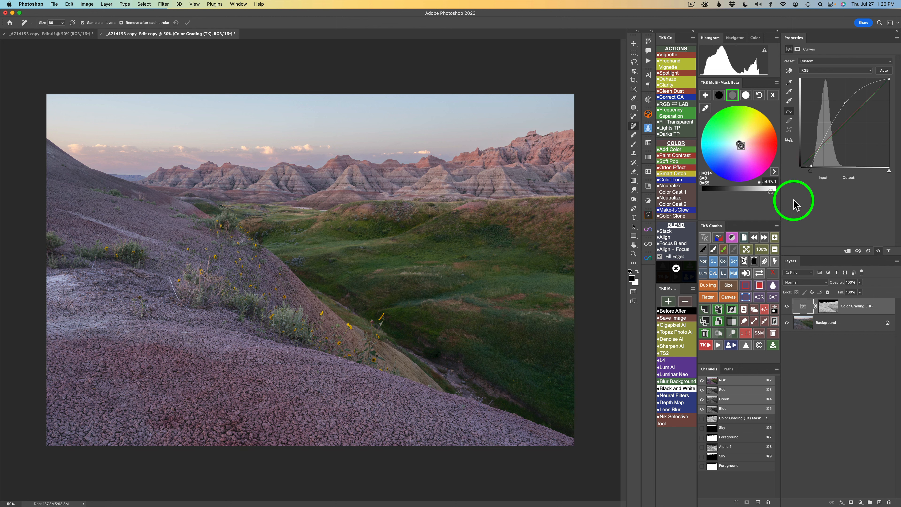
- Compare the photo with and without the foreground Color Grading layer, and exit the color grading controls
{"action": "left_click", "coordinate": [787, 306]}
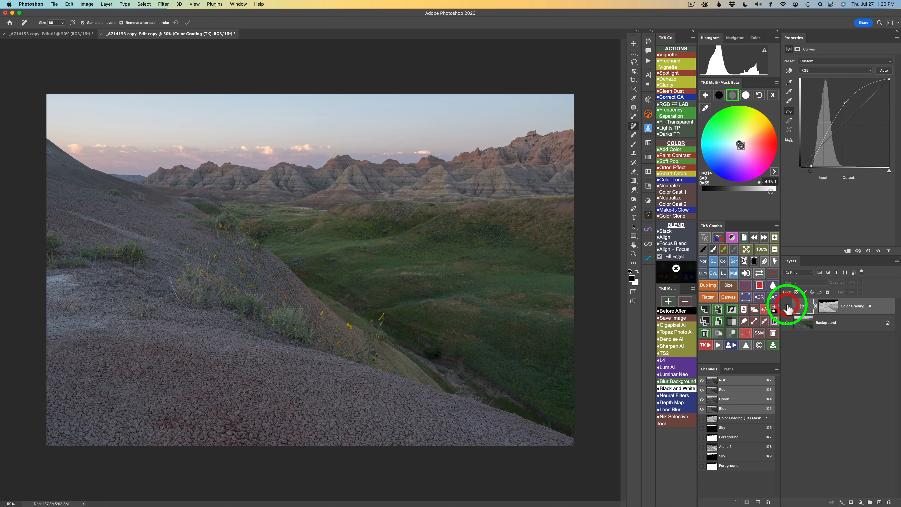
{"action": "left_click", "coordinate": [786, 306]}
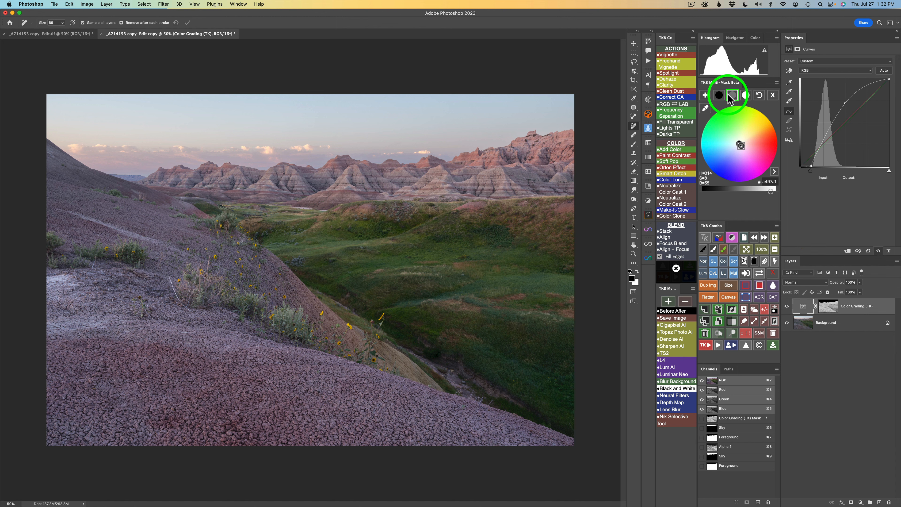
{"action": "left_click", "coordinate": [774, 96]}
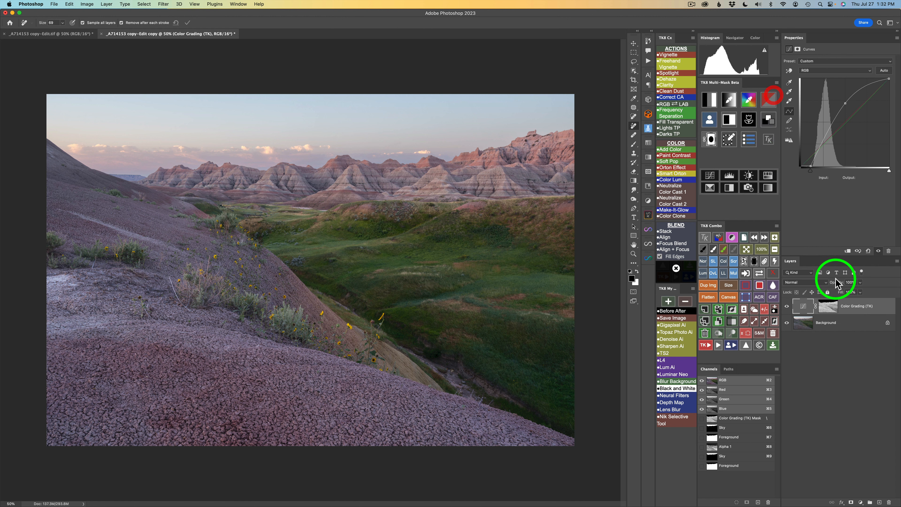
- Load the saved Sky channel as a mask and store it in the mask calculator with the multiply (intersect) operation
{"action": "left_click", "coordinate": [710, 120]}
{"action": "left_click", "coordinate": [712, 119]}
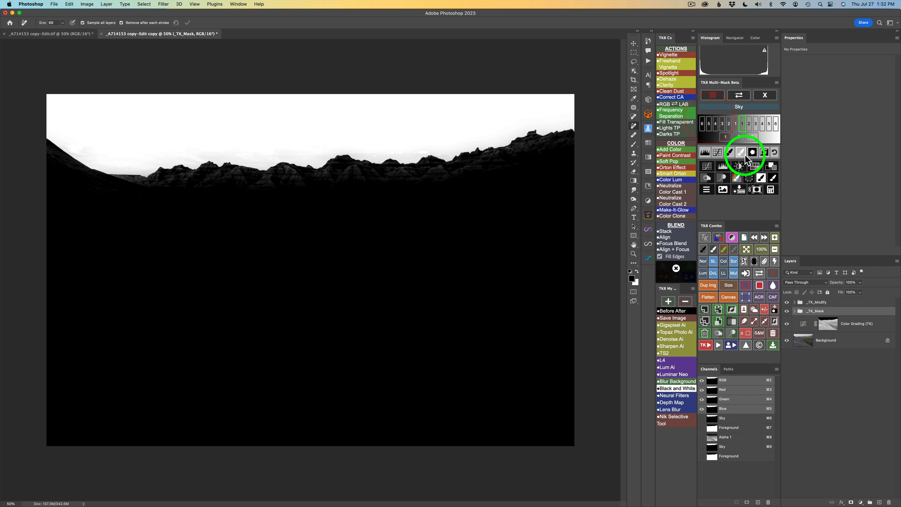
{"action": "left_click", "coordinate": [771, 190]}
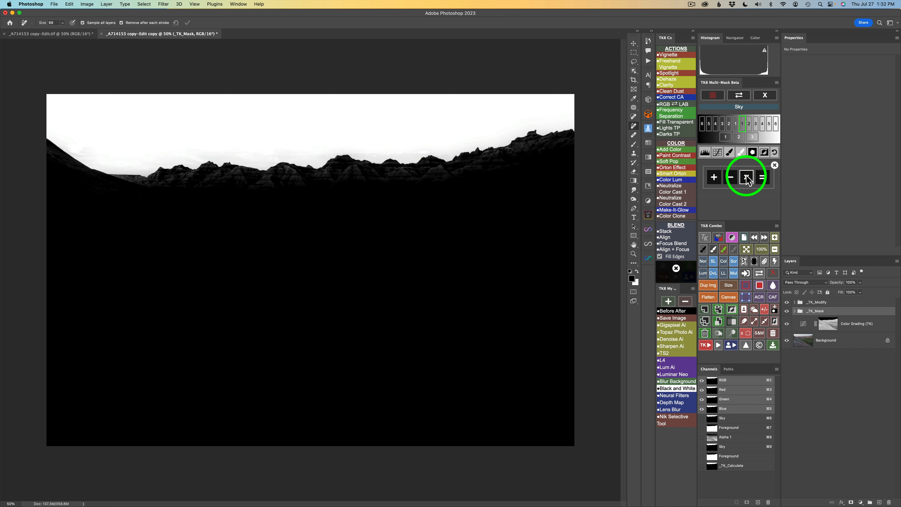
{"action": "left_click", "coordinate": [746, 176]}
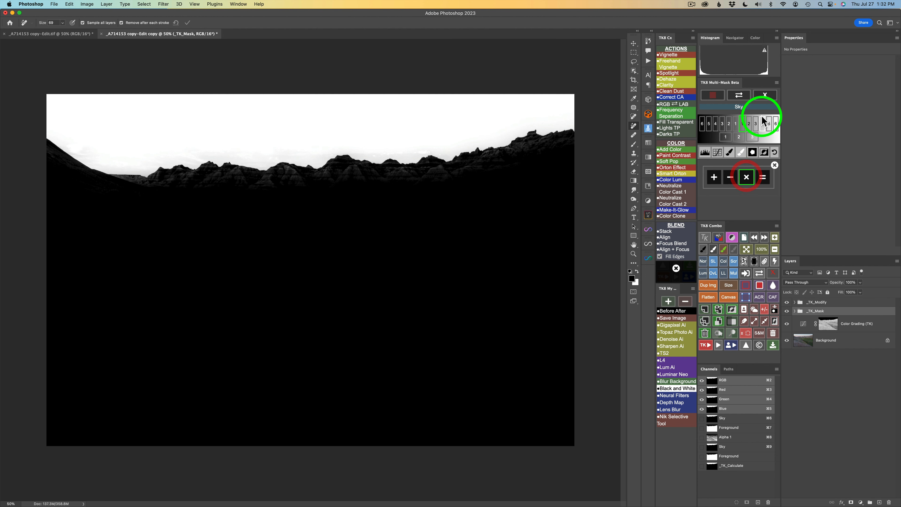
{"action": "left_click", "coordinate": [764, 96]}
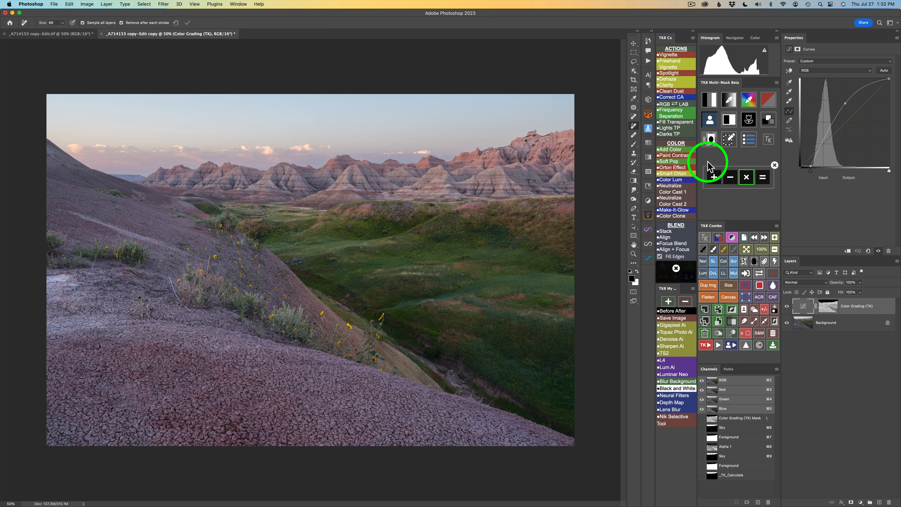
- Intersect the stored sky mask with the Midtones 3 luminosity mask and apply the result to a second Color Grading layer
{"action": "left_click", "coordinate": [711, 98]}
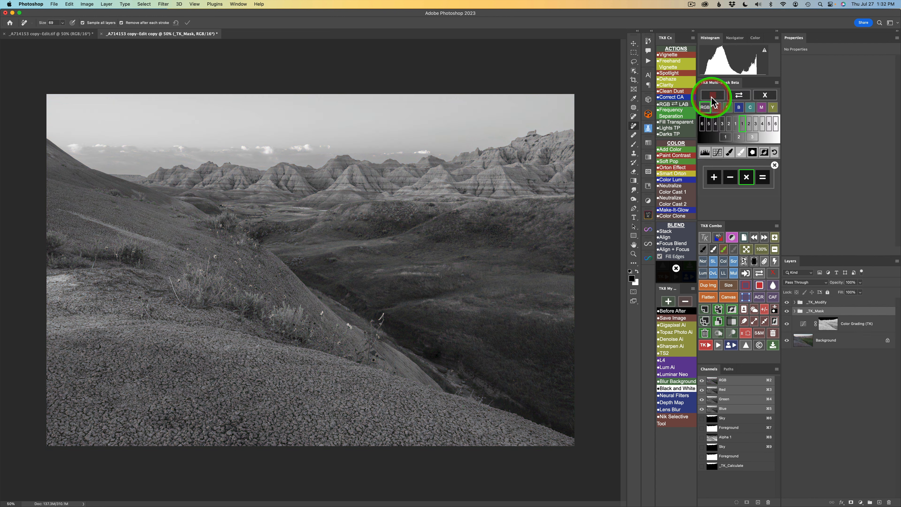
{"action": "left_click", "coordinate": [752, 137]}
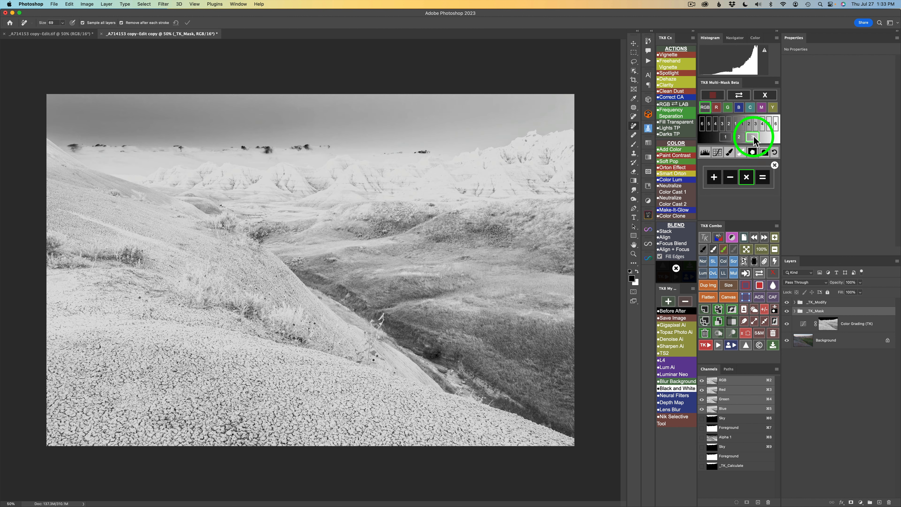
{"action": "left_click", "coordinate": [762, 177]}
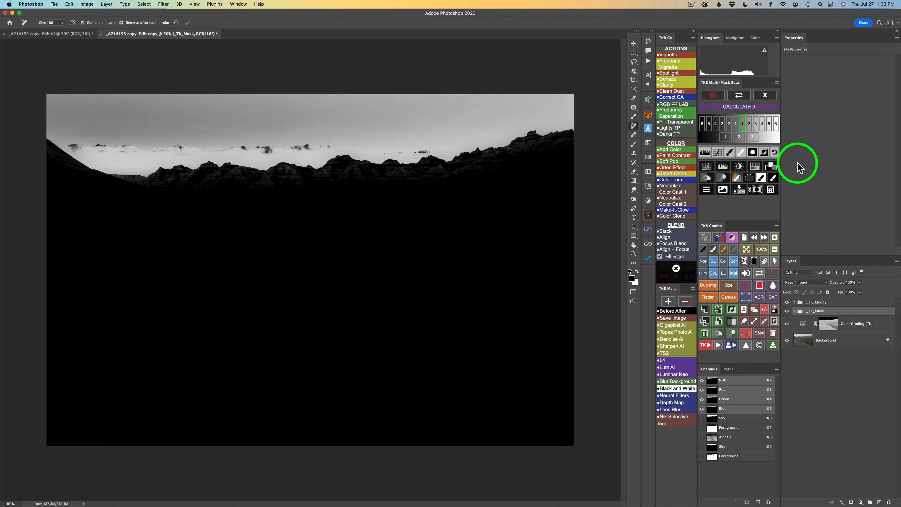
{"action": "left_click", "coordinate": [771, 166]}
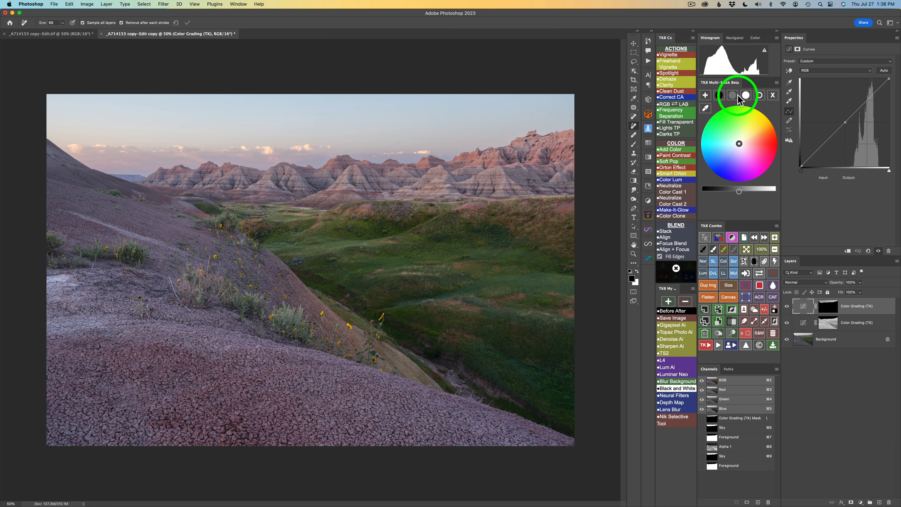
- On the sky Color Grading layer, lower the midtone brightness to -38 and raise the highlight brightness to 43
{"action": "left_click", "coordinate": [735, 99]}
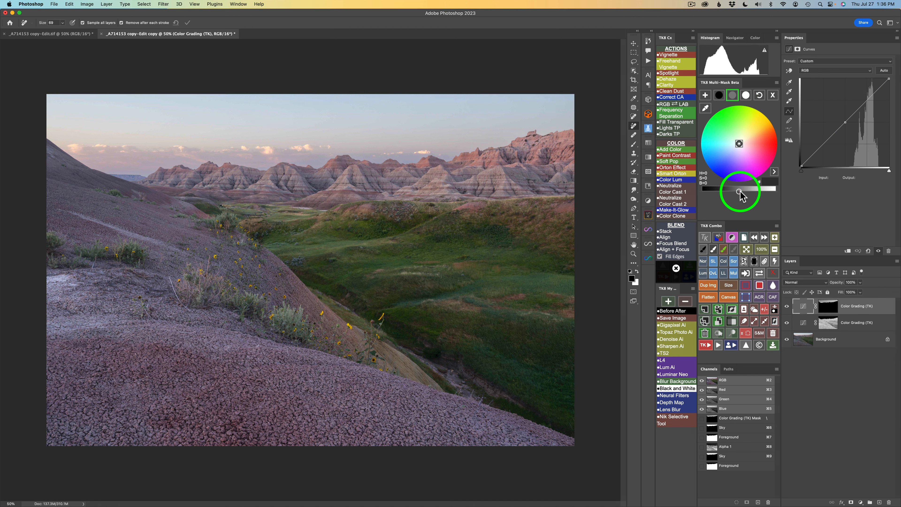
{"action": "left_click_drag", "start_coordinate": [740, 192], "coordinate": [719, 192]}
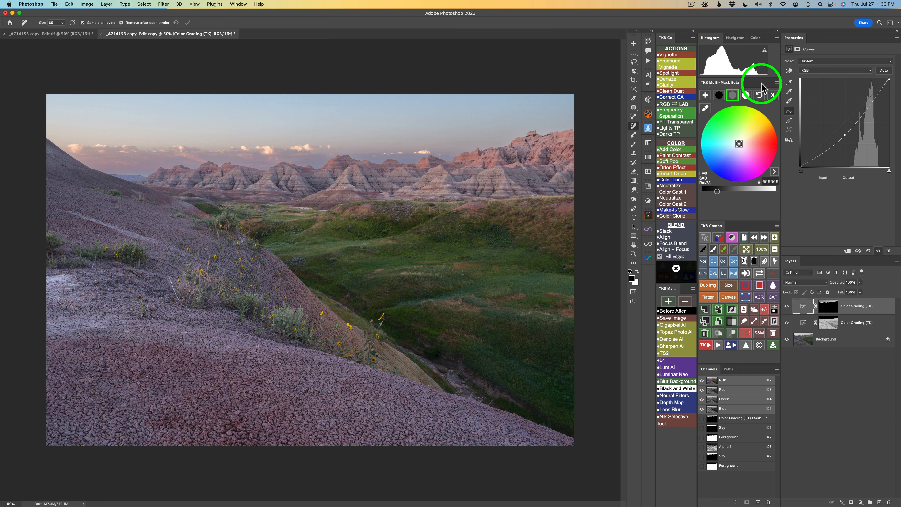
{"action": "left_click", "coordinate": [748, 97]}
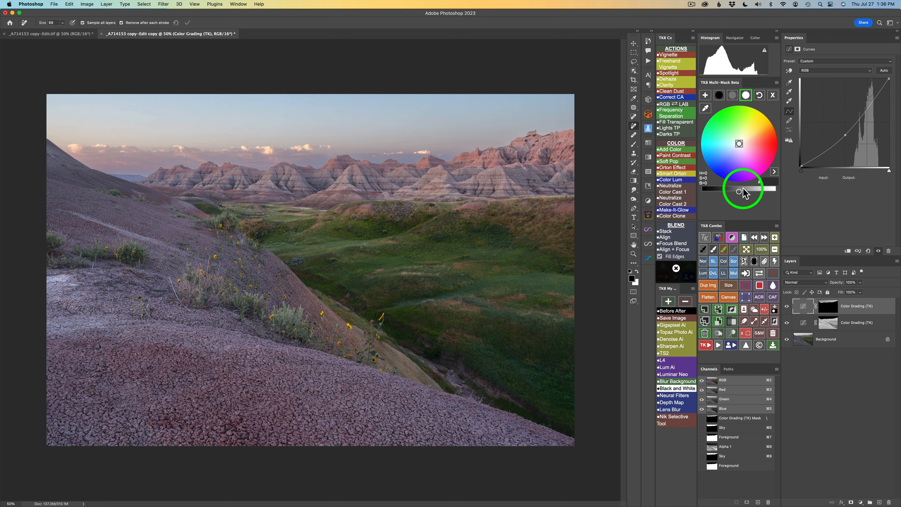
{"action": "left_click_drag", "start_coordinate": [743, 191], "coordinate": [764, 193]}
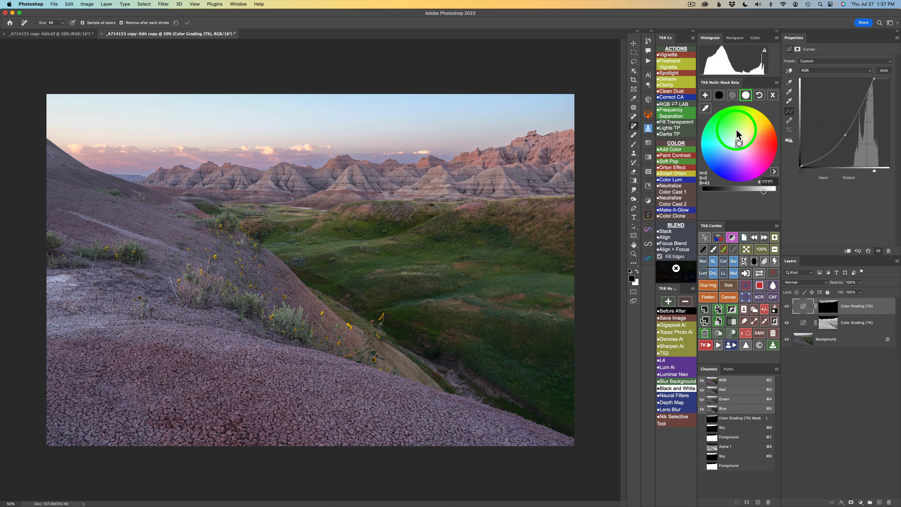
{"action": "left_click", "coordinate": [741, 144]}
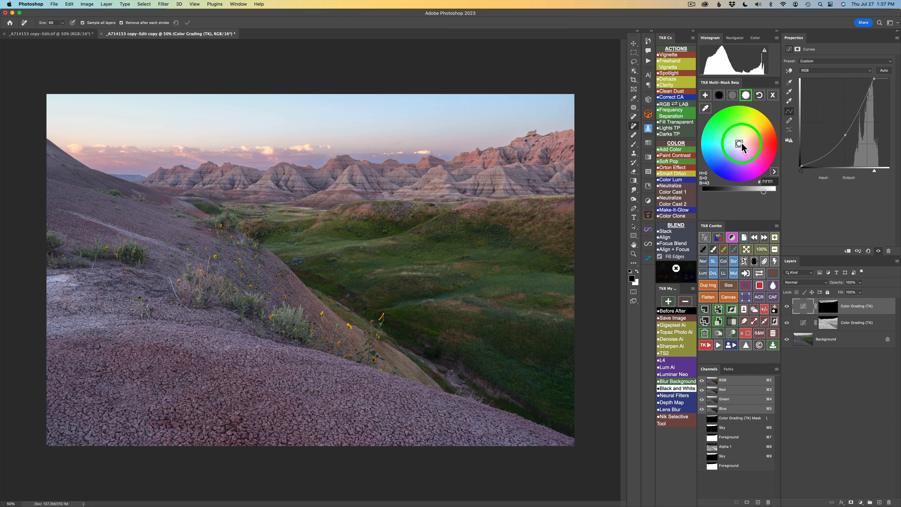
- Tint the highlights of the sky Color Grading layer blue, using the hex colour 2b53f1
{"action": "left_click_drag", "start_coordinate": [742, 144], "coordinate": [721, 170]}
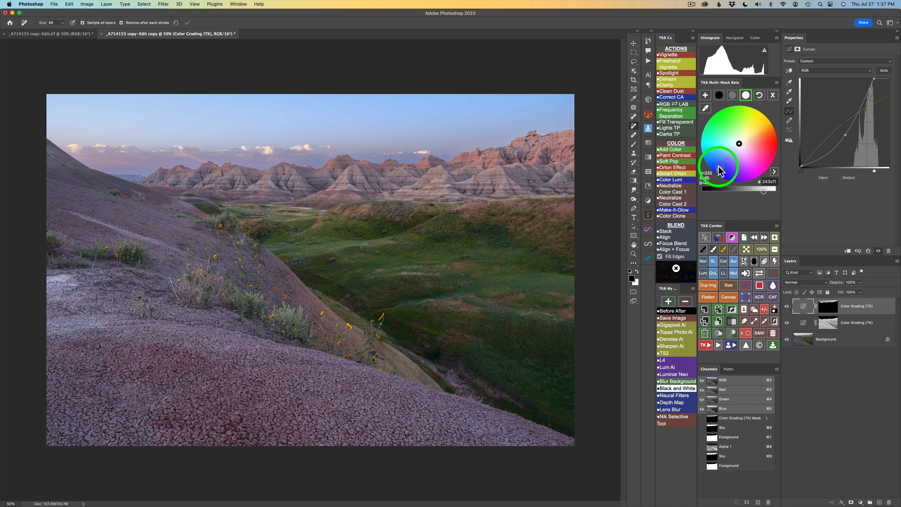
{"action": "left_click", "coordinate": [770, 183]}
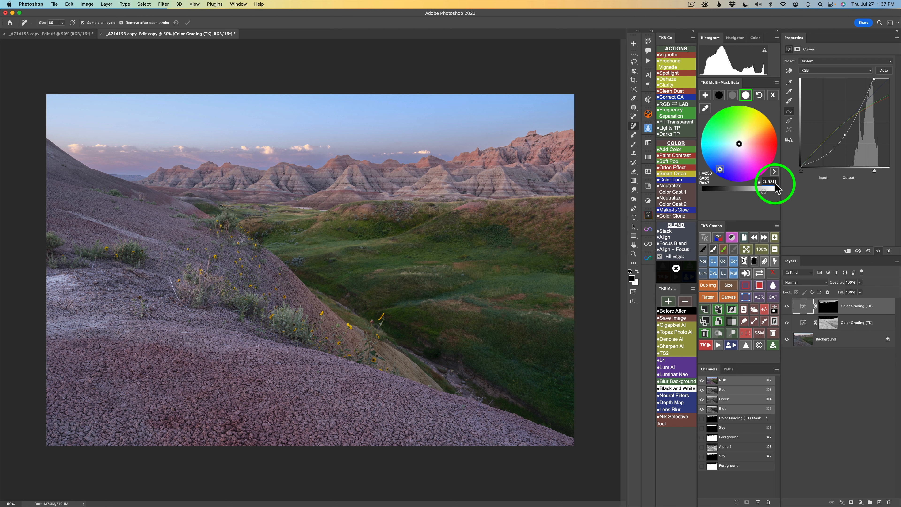
{"action": "left_click", "coordinate": [774, 171]}
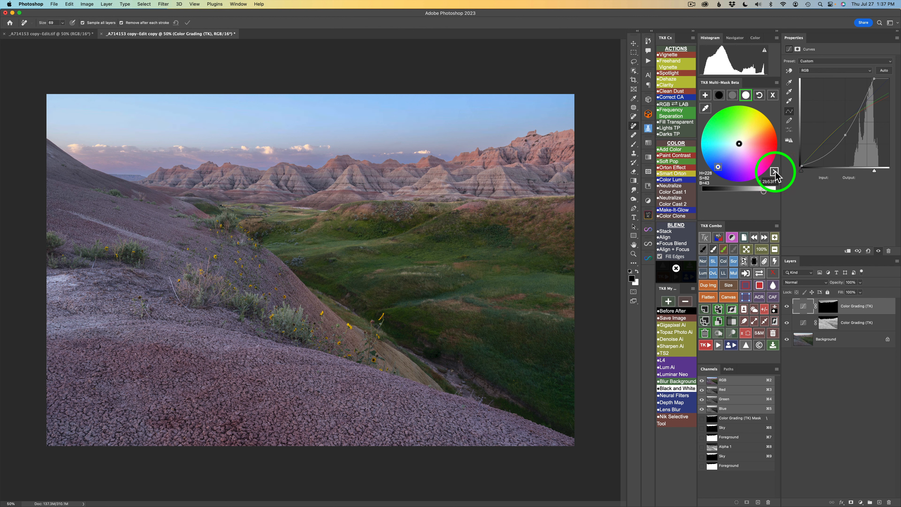
- Compare the photo with and without the sky Color Grading layer, and exit the color grading controls
{"action": "left_click", "coordinate": [786, 306]}
{"action": "left_click", "coordinate": [787, 306]}
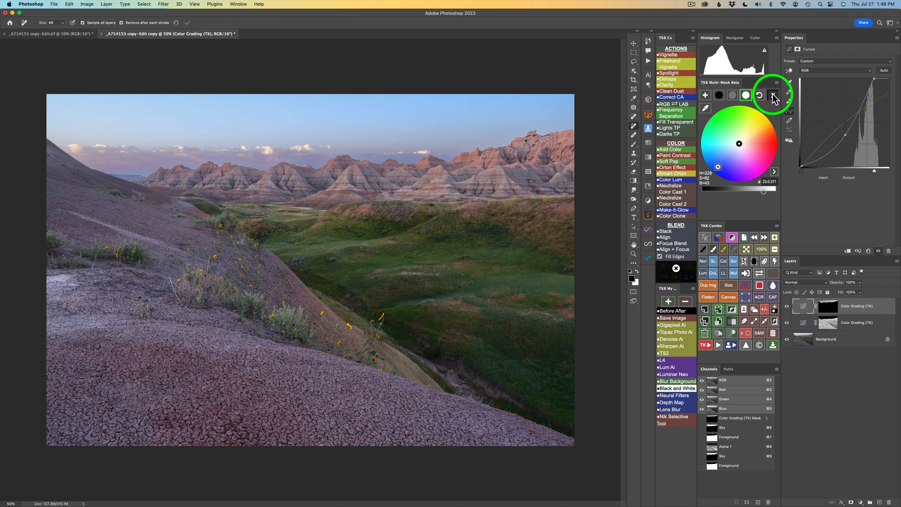
{"action": "left_click", "coordinate": [772, 94]}
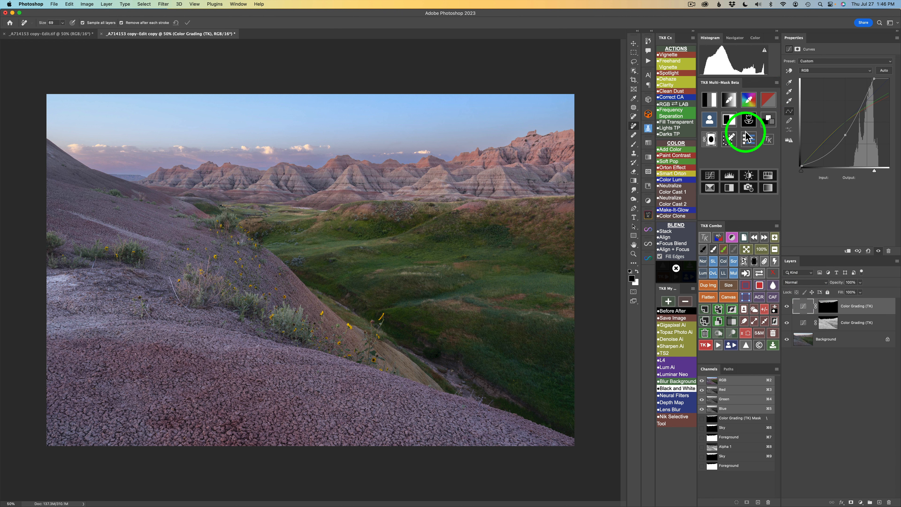
- Create a Midtones 3 luminosity mask of the photo and apply it to a third Color Grading layer
{"action": "left_click", "coordinate": [711, 101]}
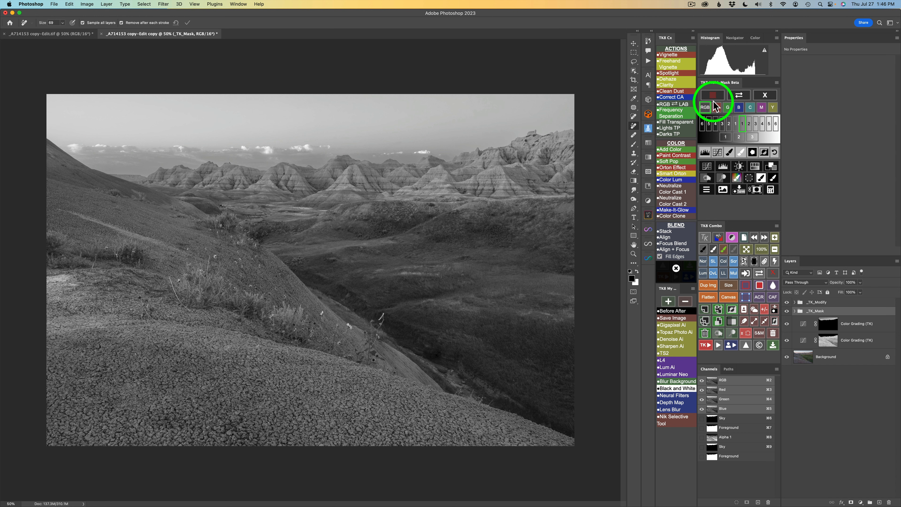
{"action": "left_click", "coordinate": [752, 138]}
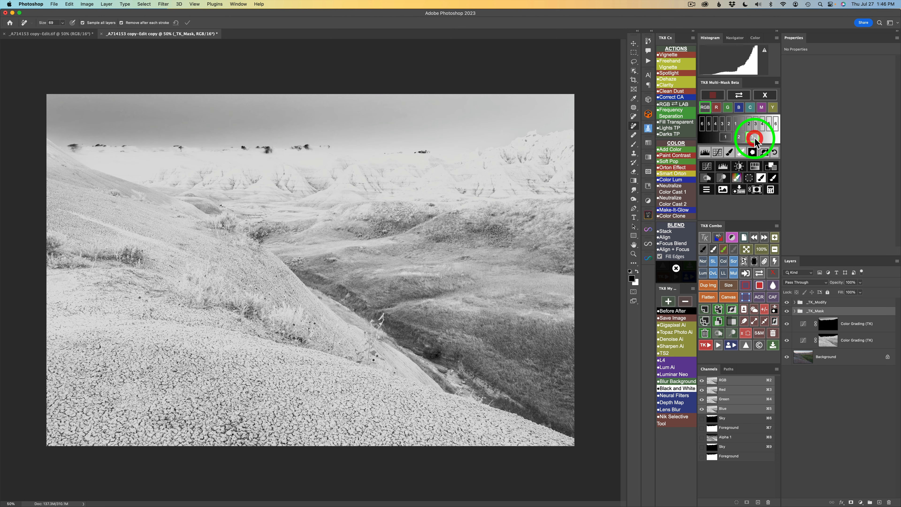
{"action": "left_click", "coordinate": [770, 168]}
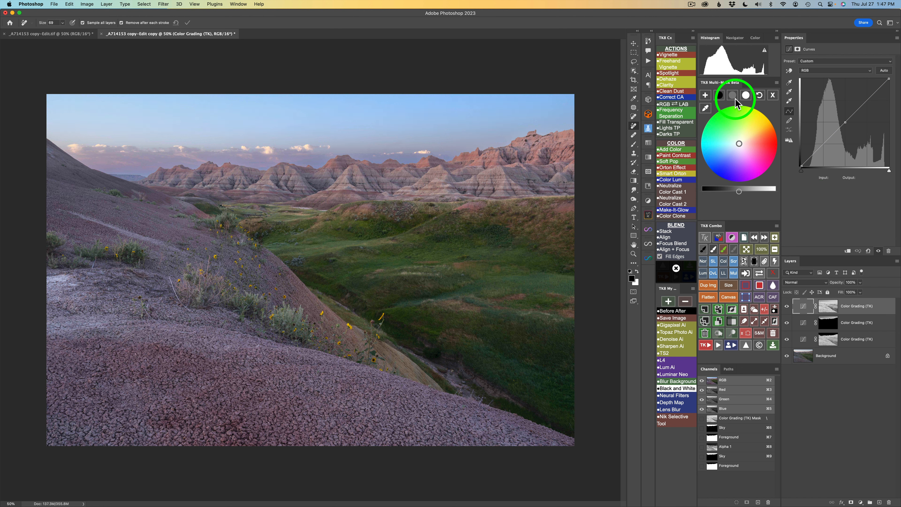
- On the third Color Grading layer, darken the shadows slightly and raise the midtone brightness to 45
{"action": "left_click", "coordinate": [719, 95]}
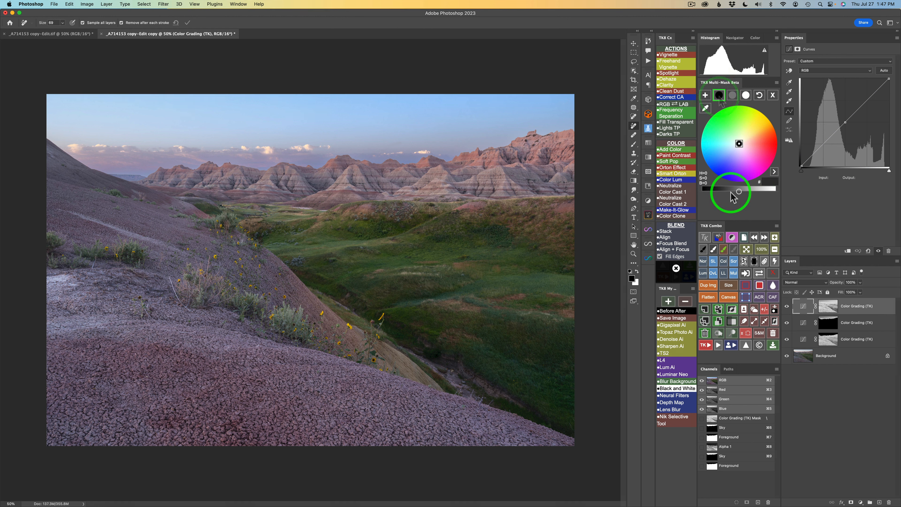
{"action": "left_click_drag", "start_coordinate": [739, 192], "coordinate": [726, 191]}
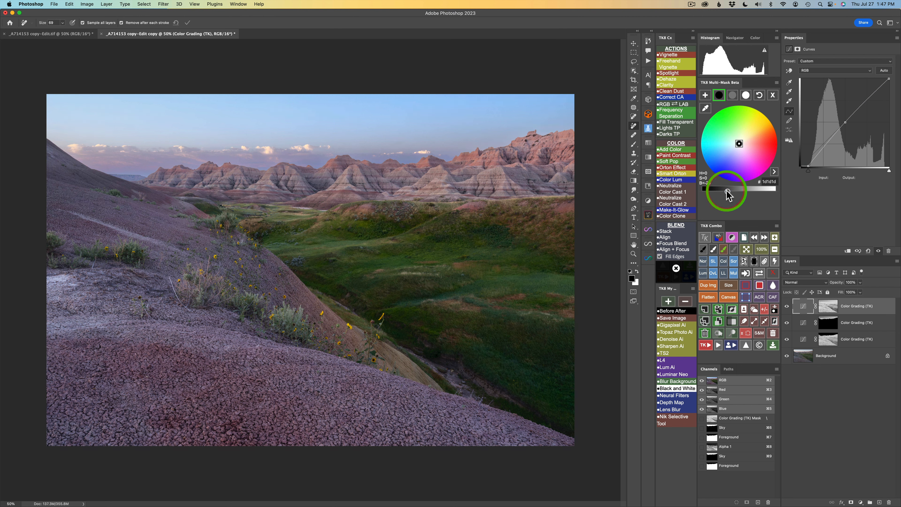
{"action": "left_click", "coordinate": [732, 95]}
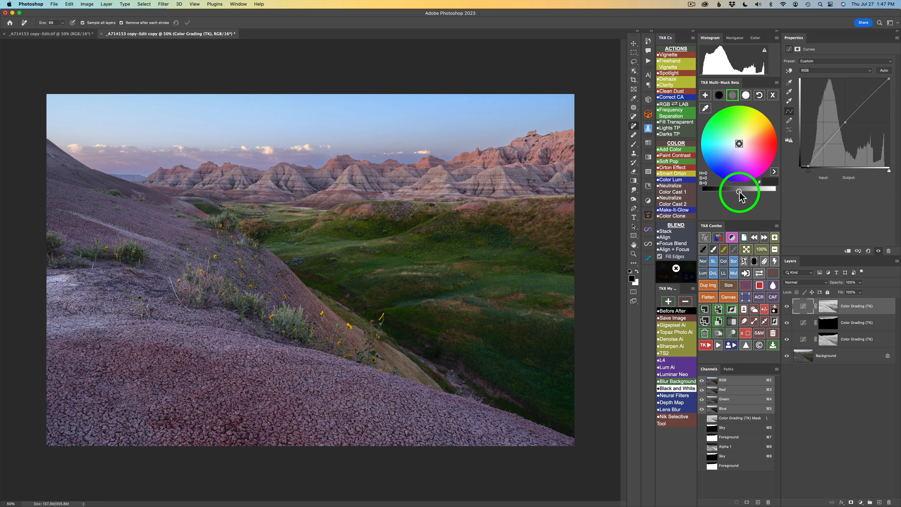
{"action": "left_click_drag", "start_coordinate": [740, 191], "coordinate": [765, 195]}
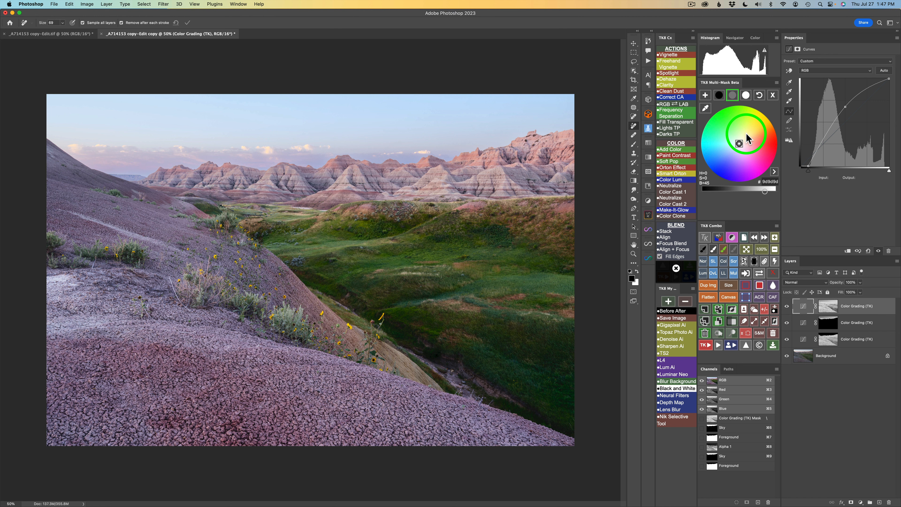
- Warm the third layer's midtones with the hex colour 9d9b7f, and compare the photo with and without this layer
{"action": "left_click", "coordinate": [770, 182]}
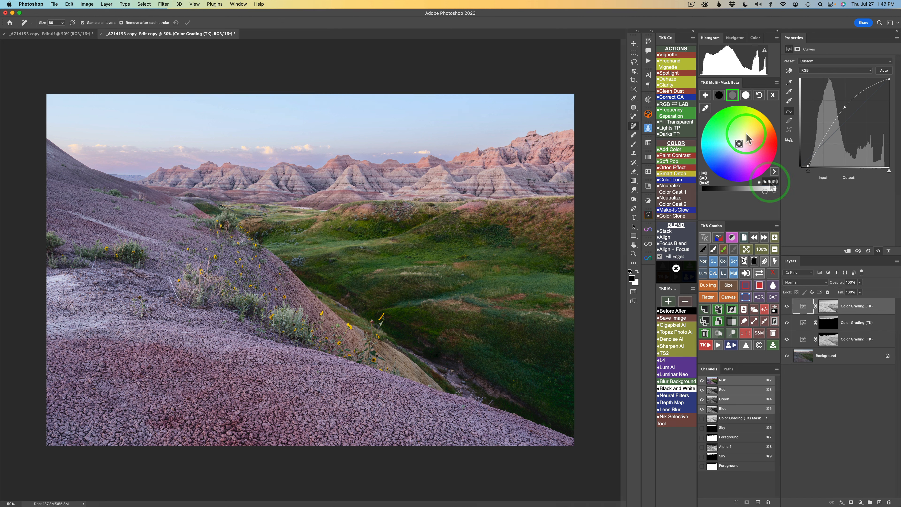
{"action": "left_click", "coordinate": [775, 172]}
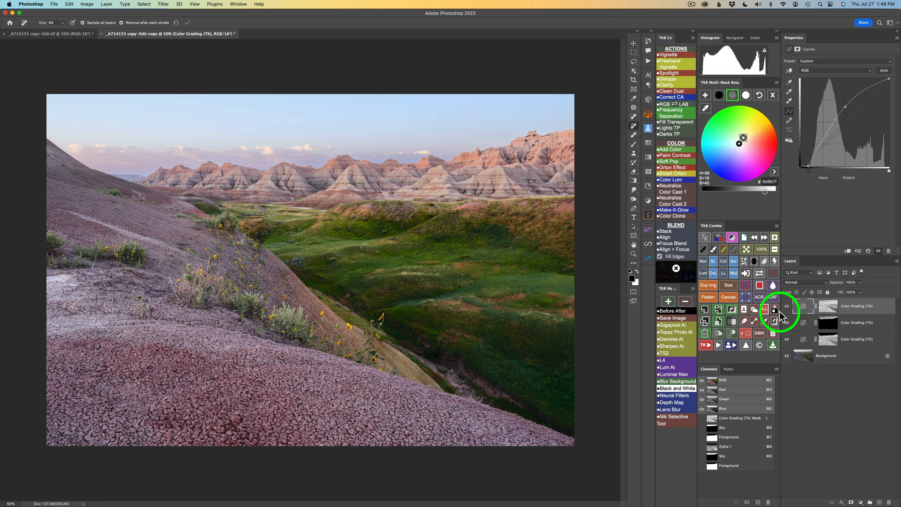
{"action": "left_click", "coordinate": [786, 307]}
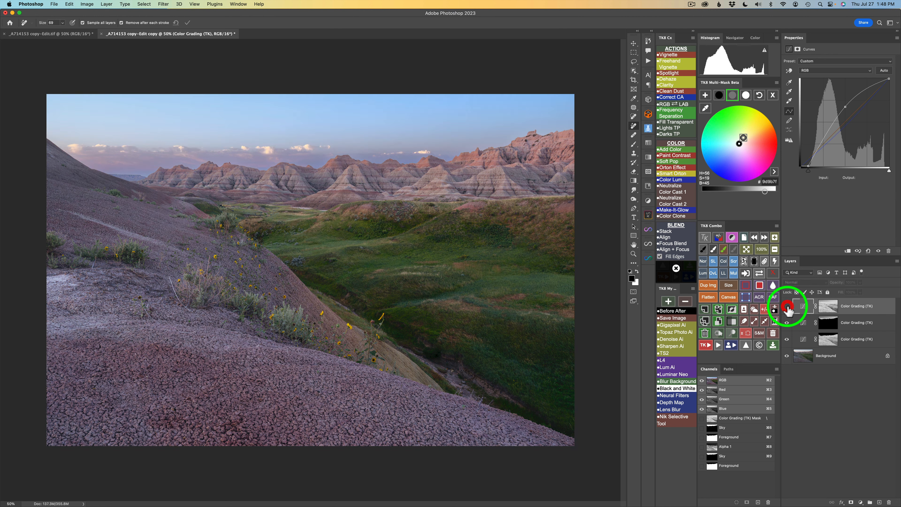
{"action": "left_click", "coordinate": [786, 307]}
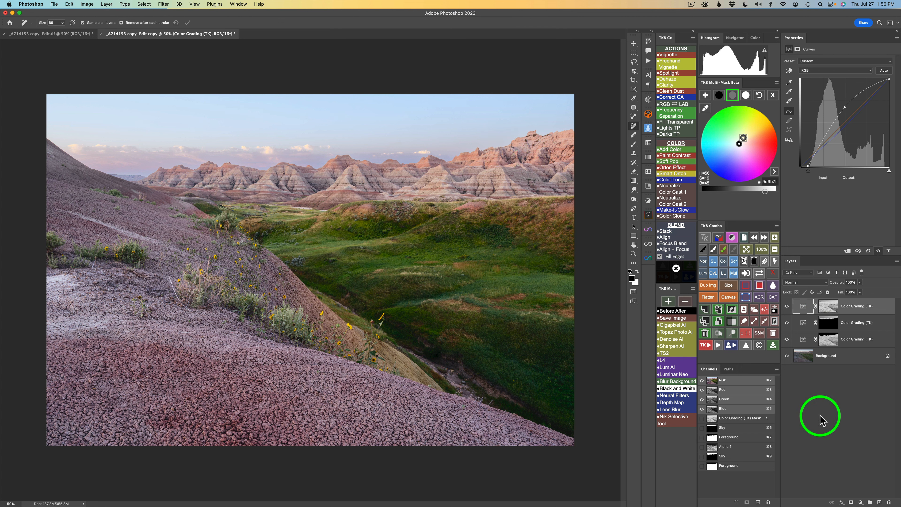
- Readjust the sky Color Grading layer, setting the midtone brightness to -54 and the highlight brightness to 22
{"action": "left_click", "coordinate": [804, 324]}
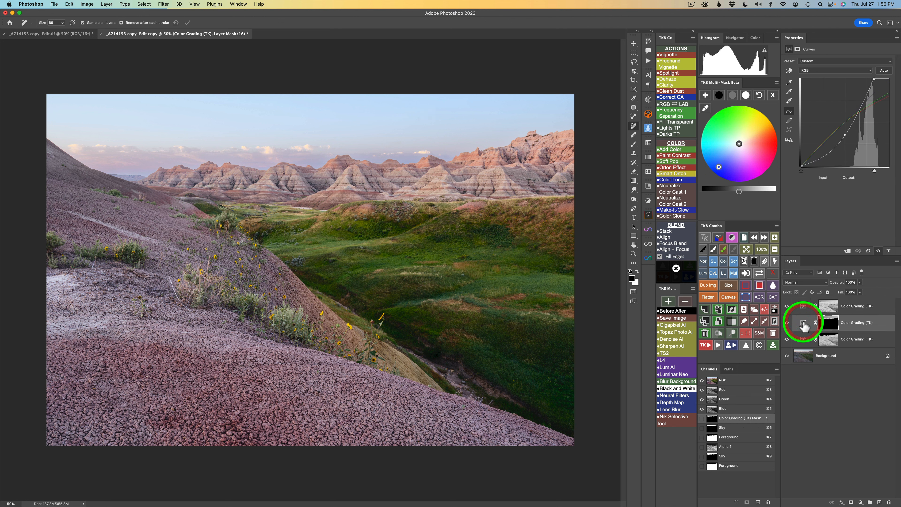
{"action": "left_click", "coordinate": [732, 95]}
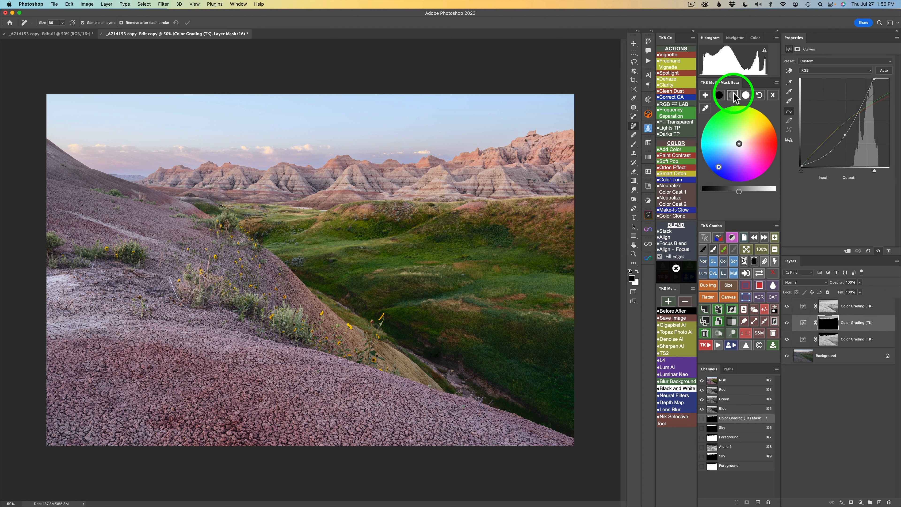
{"action": "left_click_drag", "start_coordinate": [737, 192], "coordinate": [708, 190]}
{"action": "left_click", "coordinate": [746, 95]}
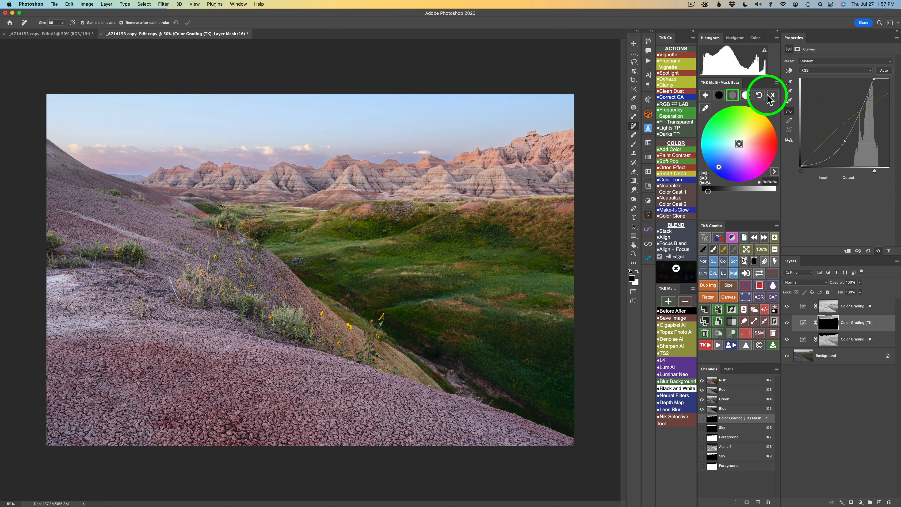
{"action": "left_click", "coordinate": [763, 191]}
{"action": "left_click_drag", "start_coordinate": [763, 191], "coordinate": [751, 191]}
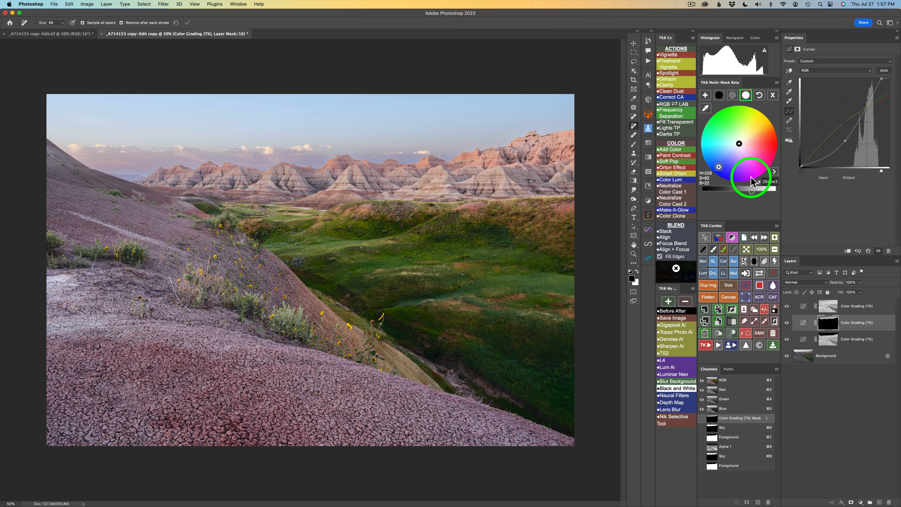
- Change the sky layer's highlight colour to hex 1433e3
{"action": "double_click", "coordinate": [768, 181]}
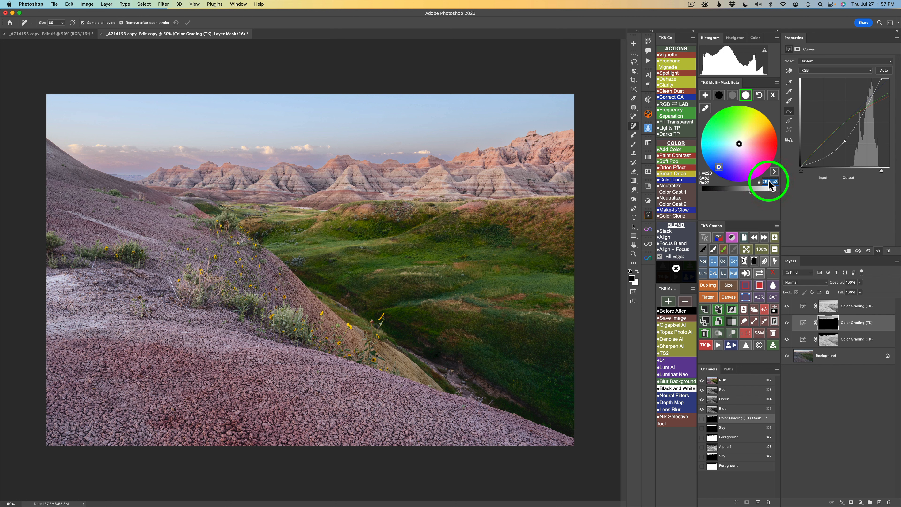
{"action": "type", "text": "1433e3"}
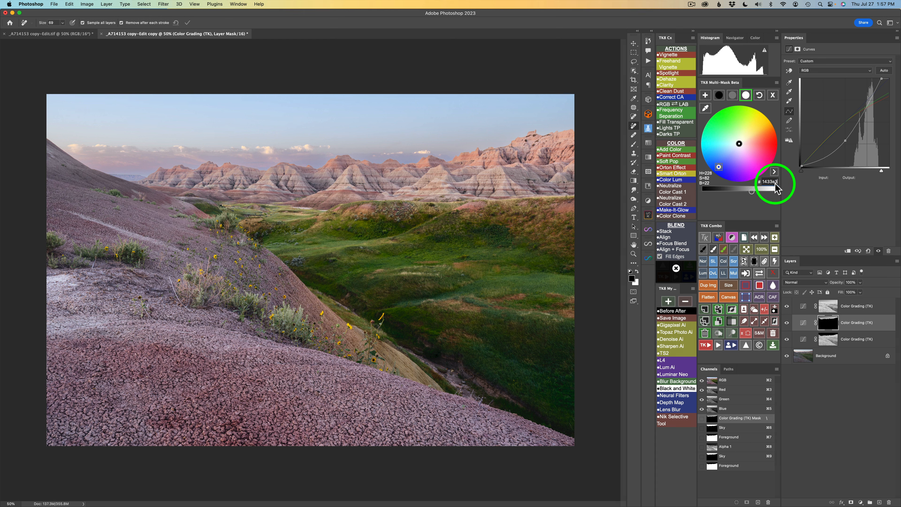
{"action": "left_click", "coordinate": [775, 173]}
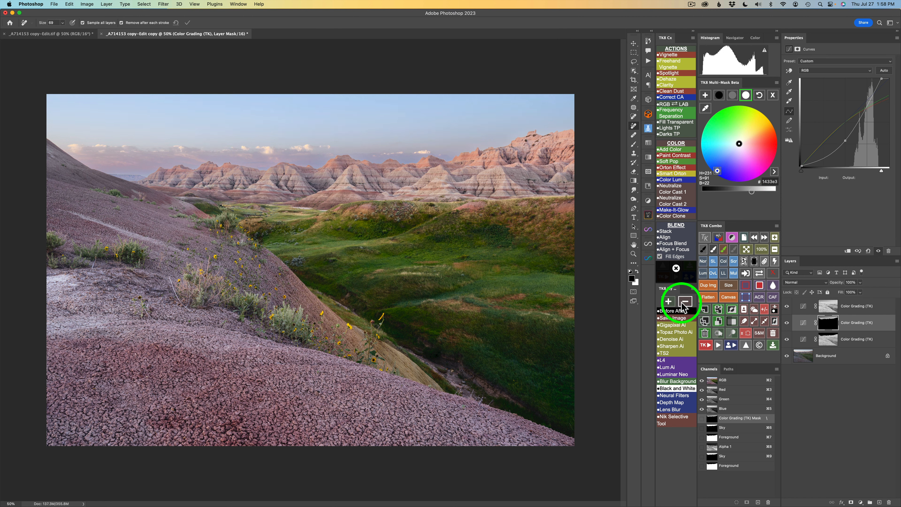
- Compare the original photo with the fully graded version, and exit the color grading controls
{"action": "left_click", "coordinate": [672, 312]}
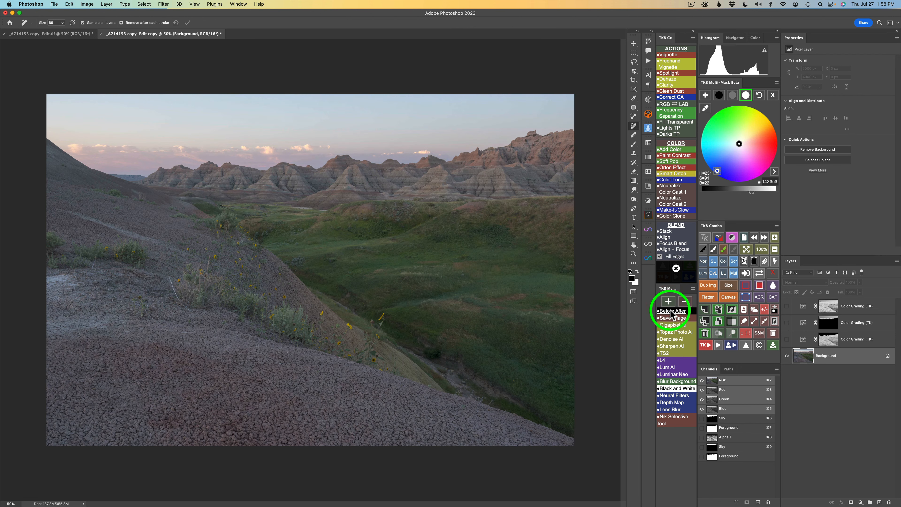
{"action": "left_click", "coordinate": [671, 312]}
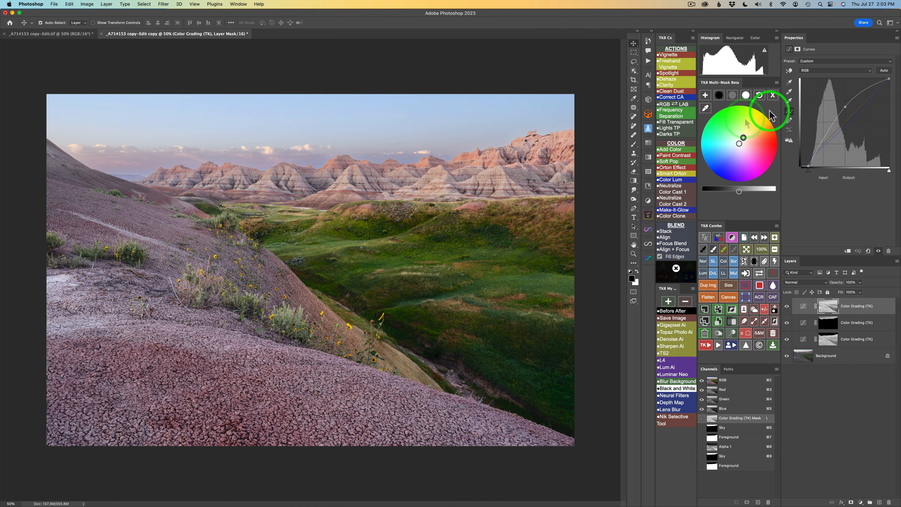
{"action": "left_click", "coordinate": [773, 96]}
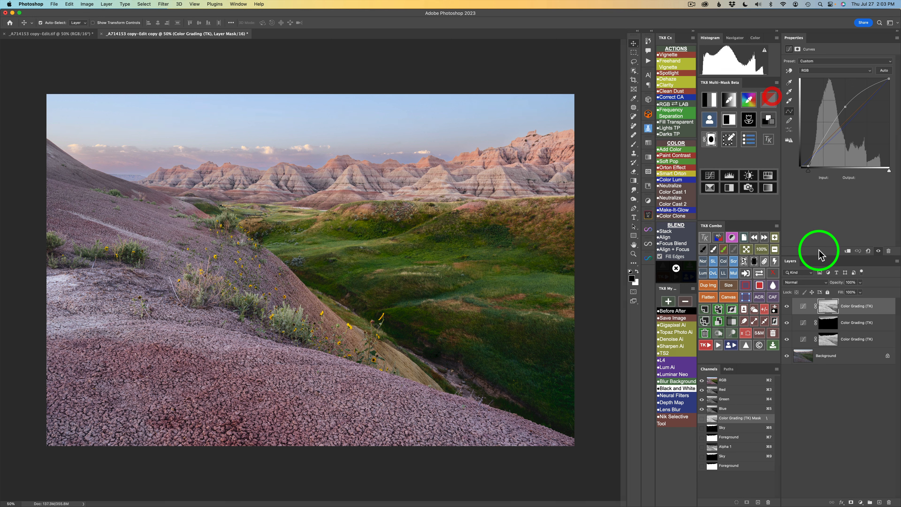
- Add a Curves layer with a black mask in Multiply blend mode, and preview its darkening with the mask temporarily disabled
{"action": "left_click", "coordinate": [710, 177]}
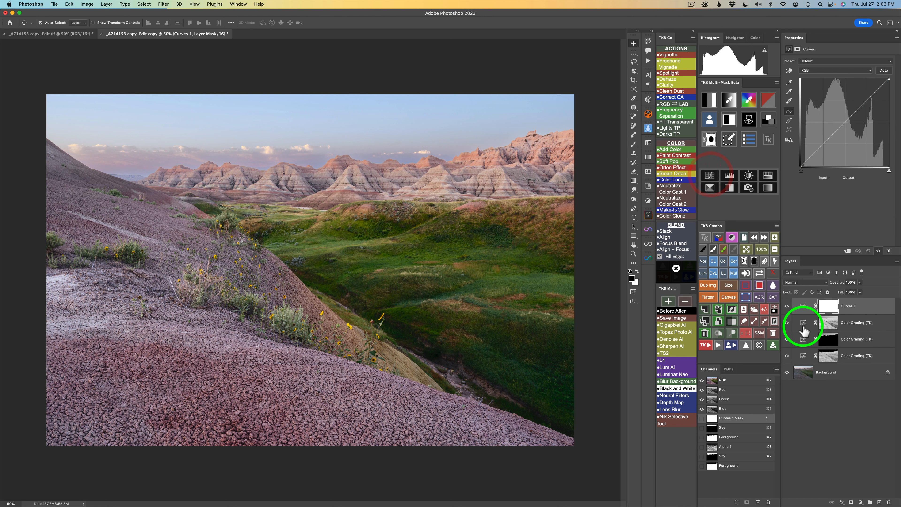
{"action": "left_click", "coordinate": [754, 261]}
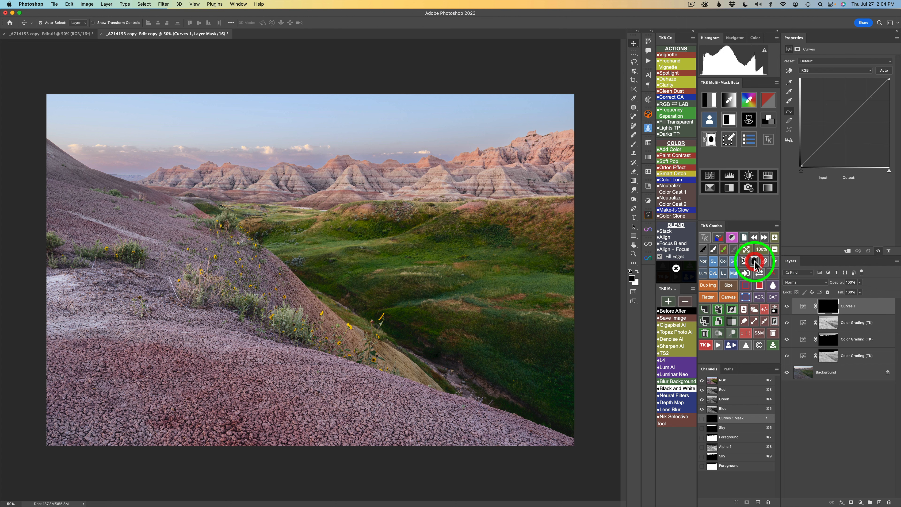
{"action": "left_click", "coordinate": [733, 274]}
{"action": "left_click", "coordinate": [774, 274]}
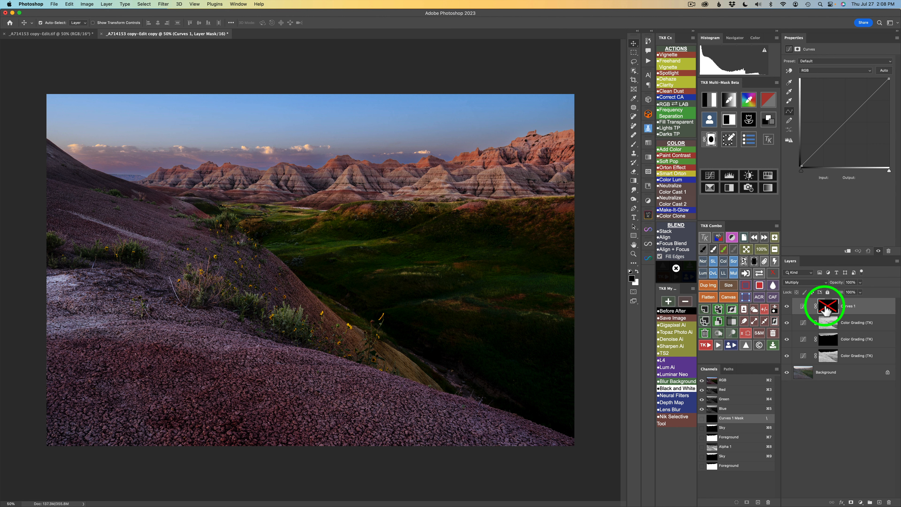
{"action": "left_click", "coordinate": [773, 274]}
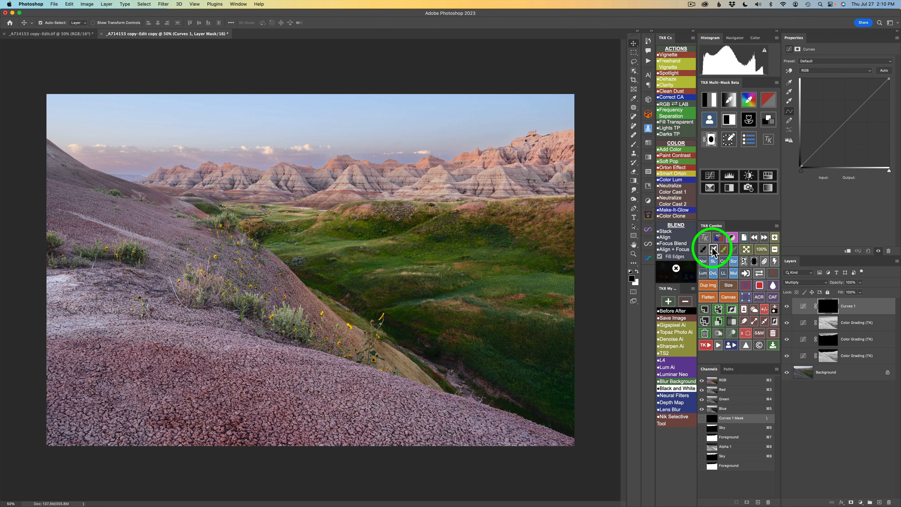
- Paint white on the Curves mask with a 50% opacity brush to darken the foreground hillside
{"action": "left_click", "coordinate": [714, 251]}
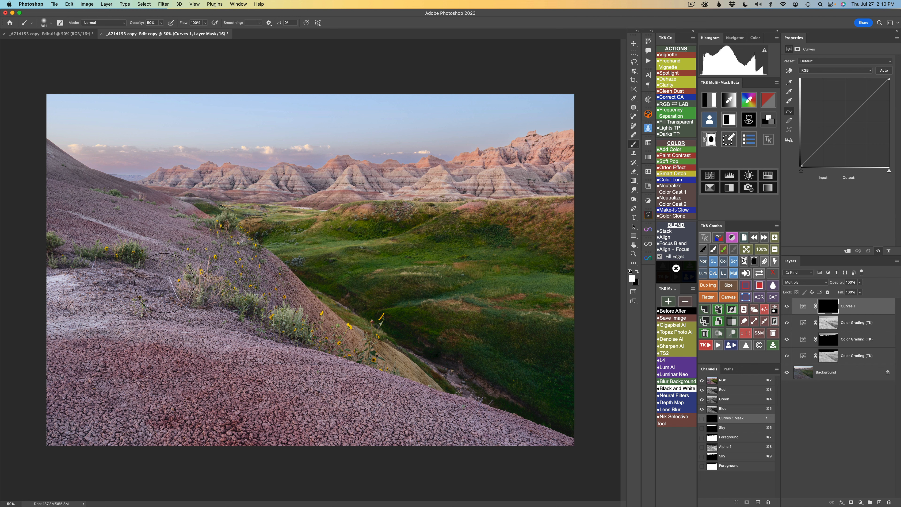
{"action": "left_click_drag", "start_coordinate": [164, 281], "coordinate": [173, 284]}
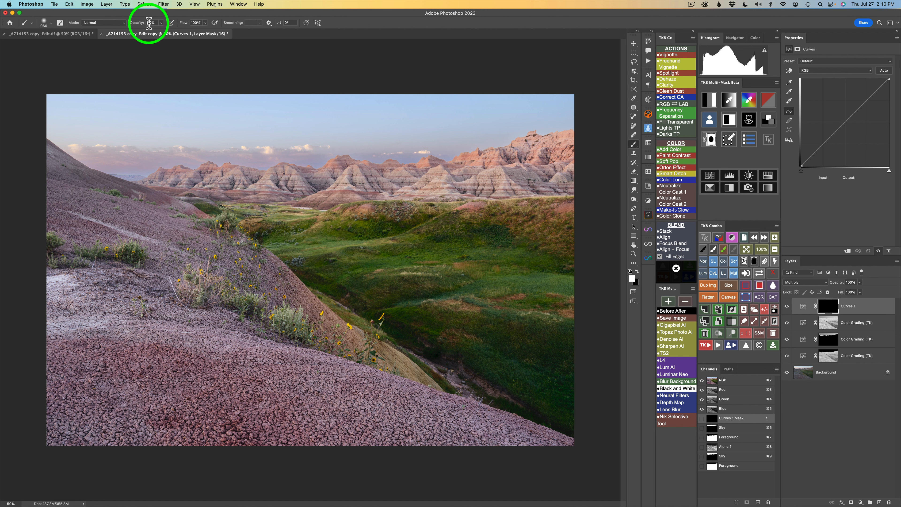
{"action": "mouse_move", "coordinate": [57, 195]}
{"action": "left_mouse_down"}
{"action": "mouse_move", "coordinate": [38, 173]}
{"action": "mouse_move", "coordinate": [70, 203]}
{"action": "mouse_move", "coordinate": [200, 248]}
{"action": "mouse_move", "coordinate": [273, 301]}
{"action": "mouse_move", "coordinate": [371, 401]}
{"action": "mouse_move", "coordinate": [561, 456]}
{"action": "mouse_move", "coordinate": [428, 438]}
{"action": "mouse_move", "coordinate": [369, 419]}
{"action": "mouse_move", "coordinate": [225, 316]}
{"action": "mouse_move", "coordinate": [63, 252]}
{"action": "mouse_move", "coordinate": [311, 377]}
{"action": "mouse_move", "coordinate": [389, 433]}
{"action": "mouse_move", "coordinate": [40, 271]}
{"action": "mouse_move", "coordinate": [158, 340]}
{"action": "mouse_move", "coordinate": [372, 437]}
{"action": "mouse_move", "coordinate": [61, 333]}
{"action": "mouse_move", "coordinate": [81, 368]}
{"action": "mouse_move", "coordinate": [262, 425]}
{"action": "mouse_move", "coordinate": [45, 433]}
{"action": "mouse_move", "coordinate": [43, 201]}
{"action": "mouse_move", "coordinate": [28, 165]}
{"action": "mouse_move", "coordinate": [136, 365]}
{"action": "mouse_move", "coordinate": [168, 296]}
{"action": "left_mouse_up"}
{"action": "mouse_move", "coordinate": [272, 333]}
{"action": "left_mouse_down"}
{"action": "mouse_move", "coordinate": [308, 340]}
{"action": "mouse_move", "coordinate": [407, 418]}
{"action": "mouse_move", "coordinate": [549, 463]}
{"action": "mouse_move", "coordinate": [265, 429]}
{"action": "mouse_move", "coordinate": [51, 430]}
{"action": "mouse_move", "coordinate": [8, 454]}
{"action": "left_mouse_up"}
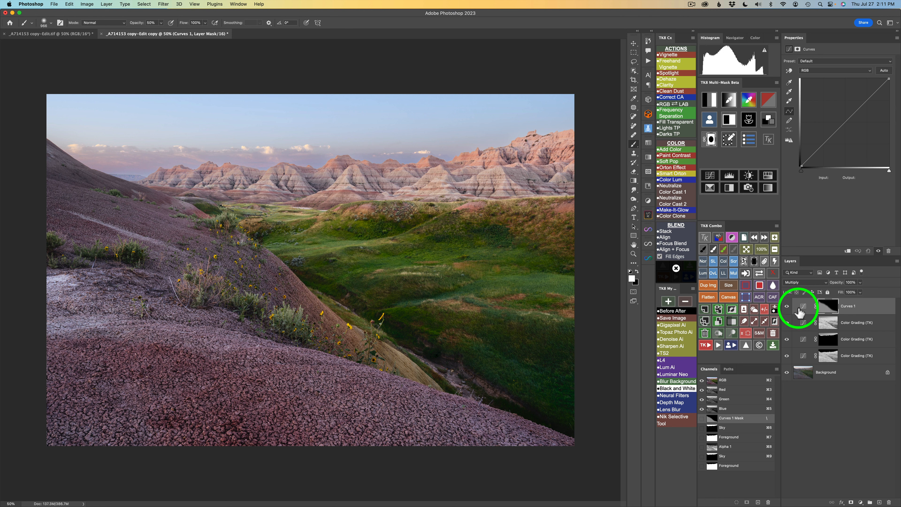
- Compare the photo with and without the Curves layer, and paint its mask at 10% brush opacity along the hillside's upper slopes and edge
{"action": "left_click", "coordinate": [786, 307]}
{"action": "left_click", "coordinate": [785, 307]}
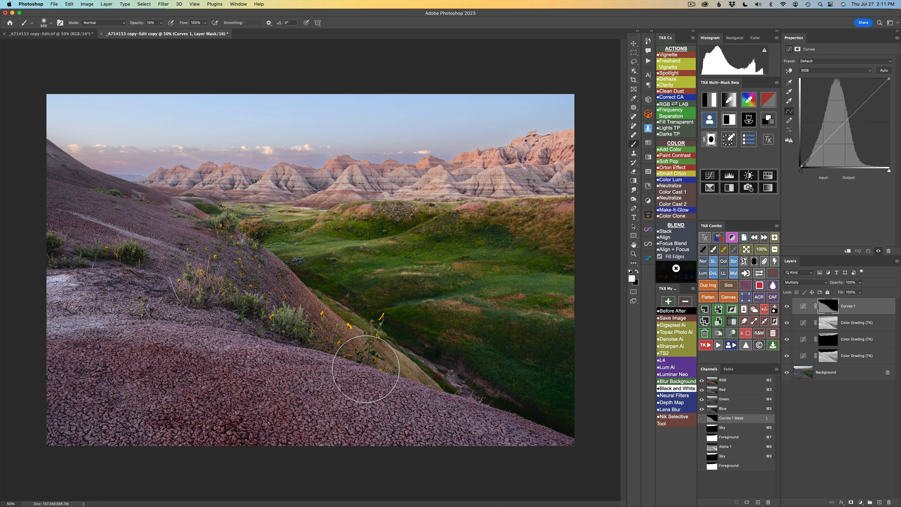
{"action": "left_click_drag", "start_coordinate": [211, 283], "coordinate": [142, 281]}
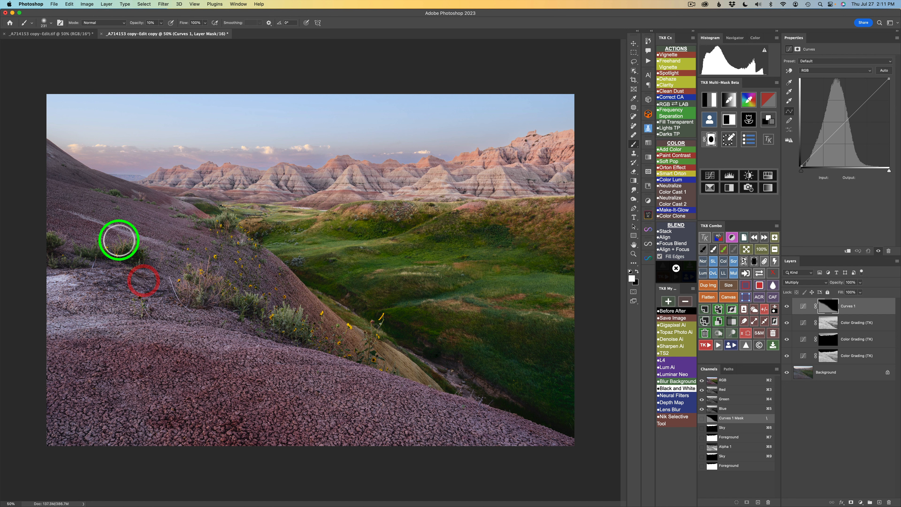
{"action": "left_click_drag", "start_coordinate": [80, 217], "coordinate": [175, 251]}
{"action": "left_click_drag", "start_coordinate": [77, 210], "coordinate": [175, 246]}
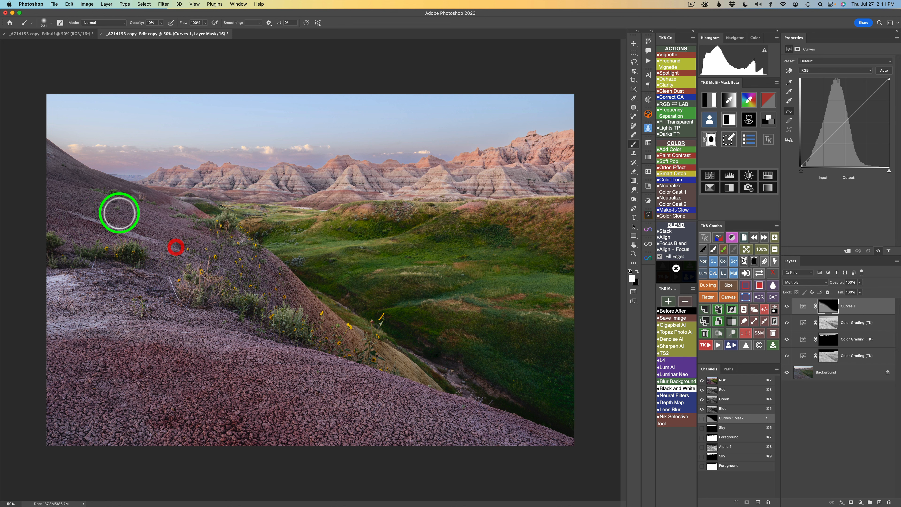
{"action": "left_click_drag", "start_coordinate": [50, 155], "coordinate": [84, 181]}
{"action": "left_click_drag", "start_coordinate": [182, 209], "coordinate": [199, 227]}
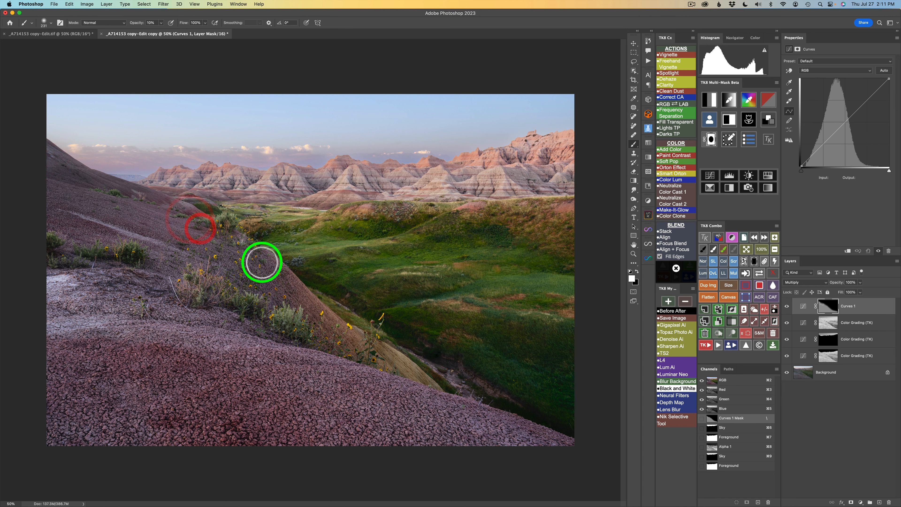
{"action": "mouse_move", "coordinate": [261, 261]}
{"action": "left_mouse_down"}
{"action": "mouse_move", "coordinate": [354, 338]}
{"action": "mouse_move", "coordinate": [379, 368]}
{"action": "mouse_move", "coordinate": [383, 393]}
{"action": "mouse_move", "coordinate": [417, 406]}
{"action": "left_mouse_up"}
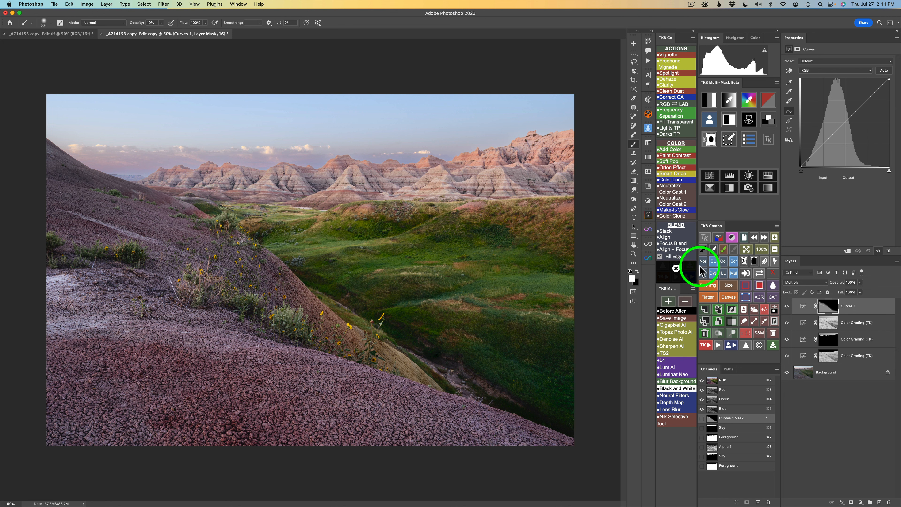
- Paint black at 100% brush opacity on the Curves mask just beyond the hillside edge to remove the darkening from the valley
{"action": "left_click", "coordinate": [705, 250]}
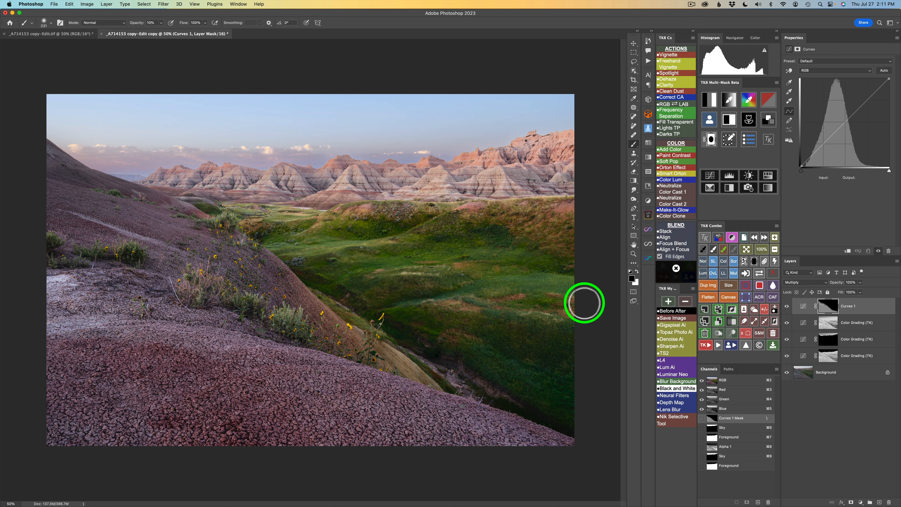
{"action": "key", "text": "0"}
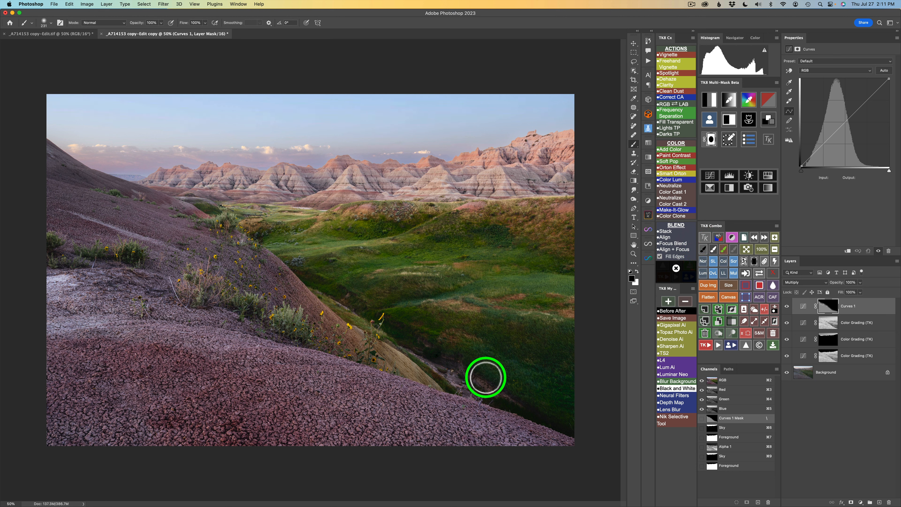
{"action": "left_click_drag", "start_coordinate": [464, 370], "coordinate": [473, 374]}
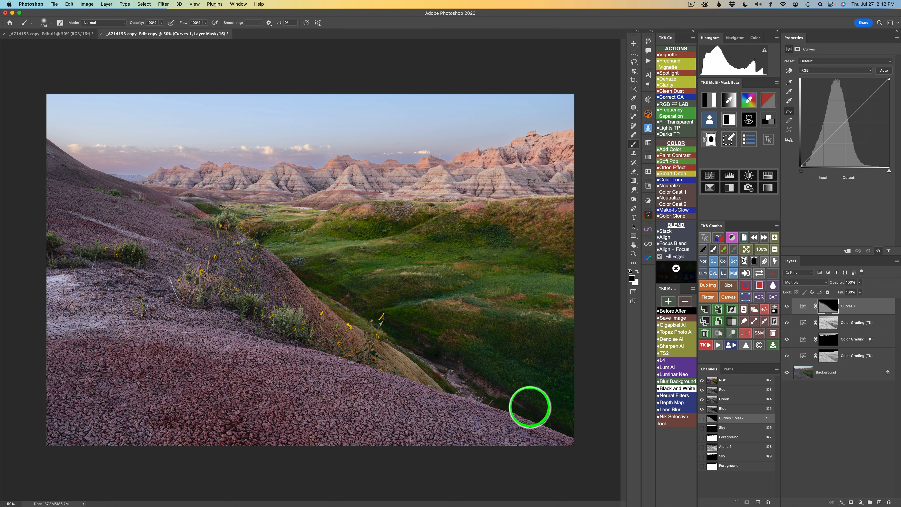
{"action": "left_click", "coordinate": [590, 437]}
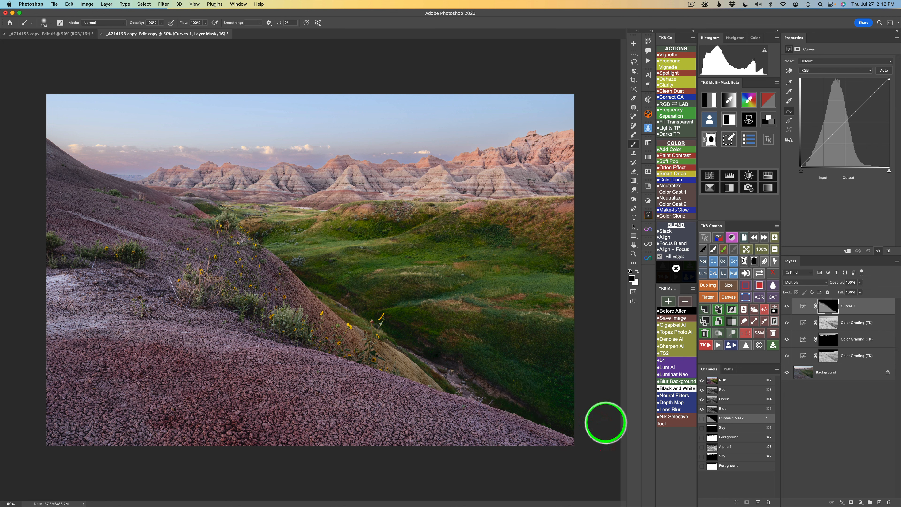
- Lower the Curves layer's opacity to 84%, and compare the photo with the layer hidden and shown
{"action": "left_click", "coordinate": [786, 306]}
{"action": "left_click", "coordinate": [787, 306]}
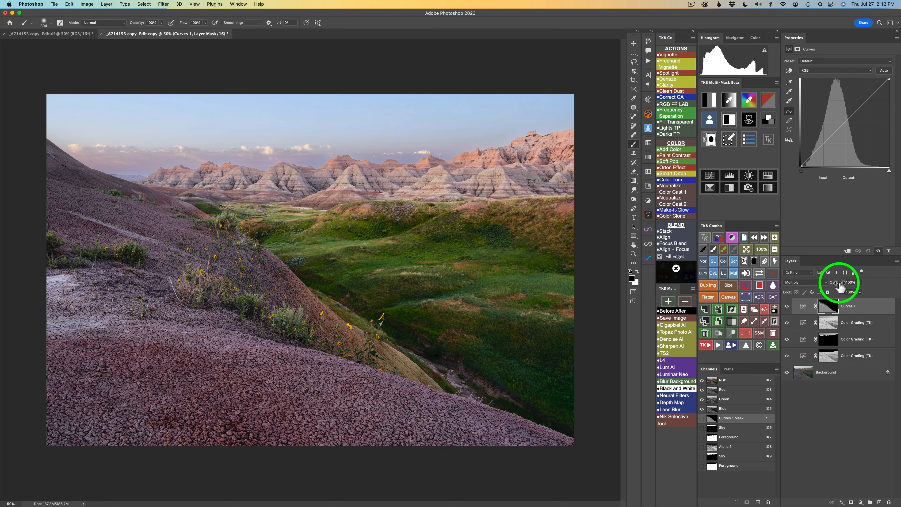
{"action": "left_click_drag", "start_coordinate": [838, 284], "coordinate": [717, 284]}
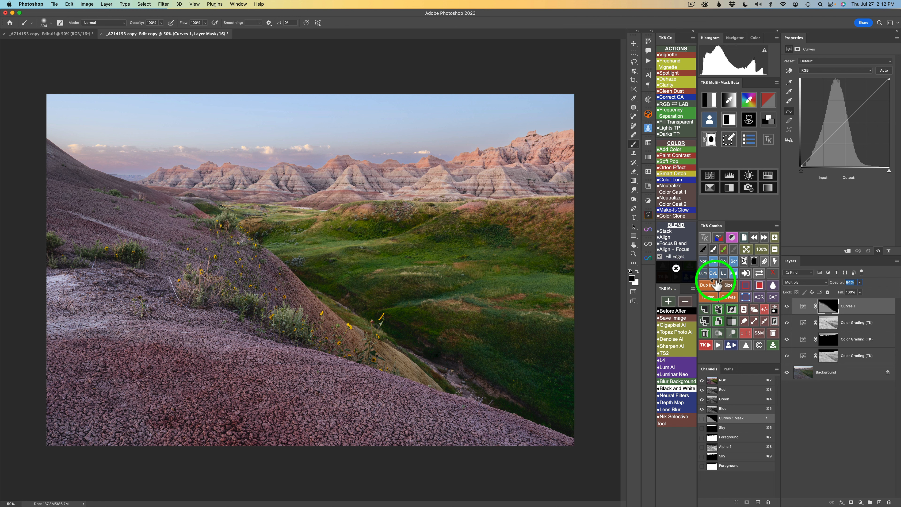
{"action": "left_click", "coordinate": [787, 306]}
{"action": "left_click", "coordinate": [787, 306]}
{"action": "left_click", "coordinate": [786, 306]}
{"action": "left_click", "coordinate": [786, 306]}
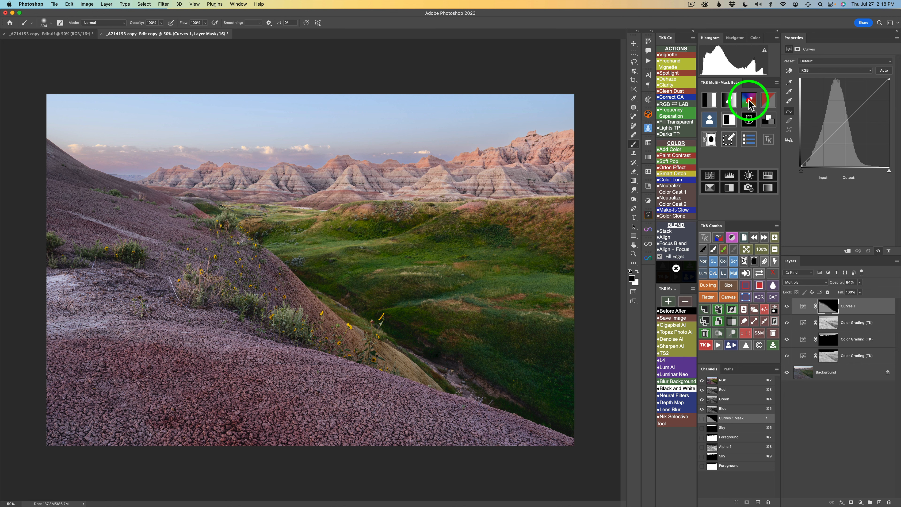
- Build a colour mask from the sampled yellow colour hex 9e8a15, adjust its hue range, and load it as a selection
{"action": "left_click", "coordinate": [749, 102]}
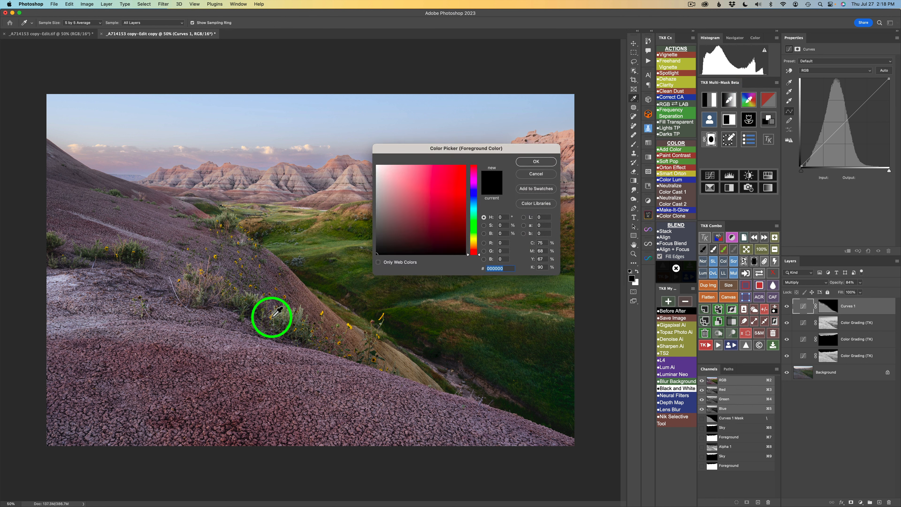
{"action": "left_click", "coordinate": [271, 316]}
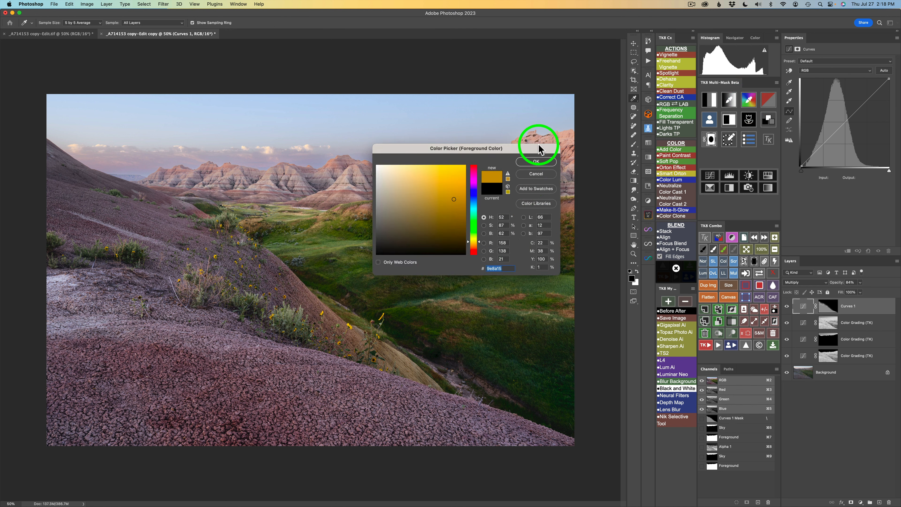
{"action": "left_click", "coordinate": [536, 162]}
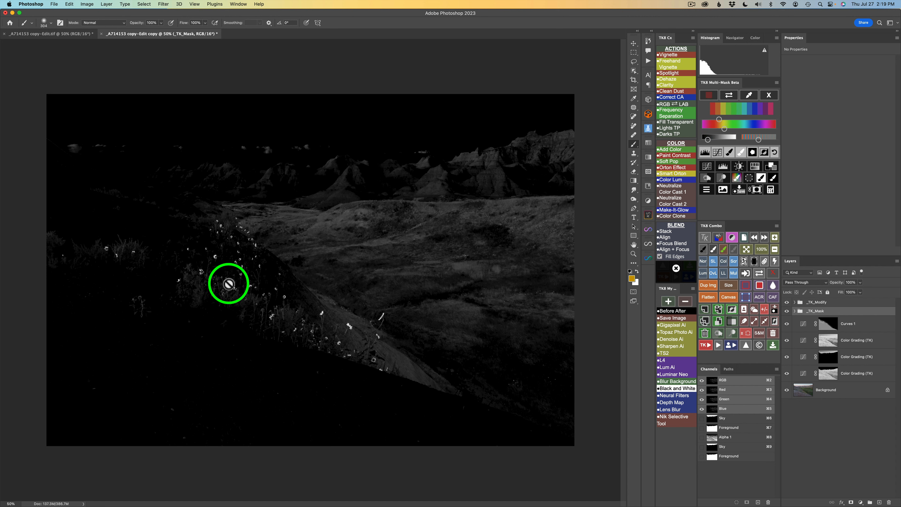
{"action": "left_click_drag", "start_coordinate": [725, 129], "coordinate": [730, 130]}
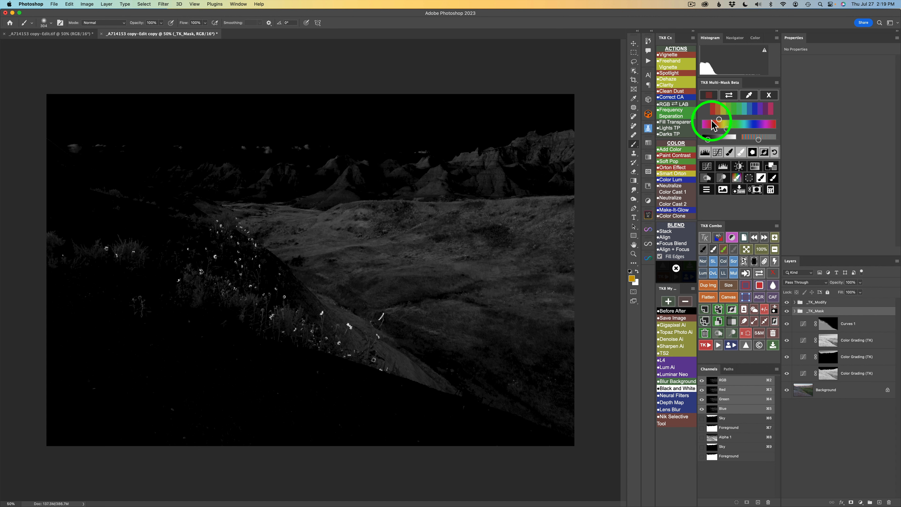
{"action": "left_click_drag", "start_coordinate": [713, 125], "coordinate": [717, 120]}
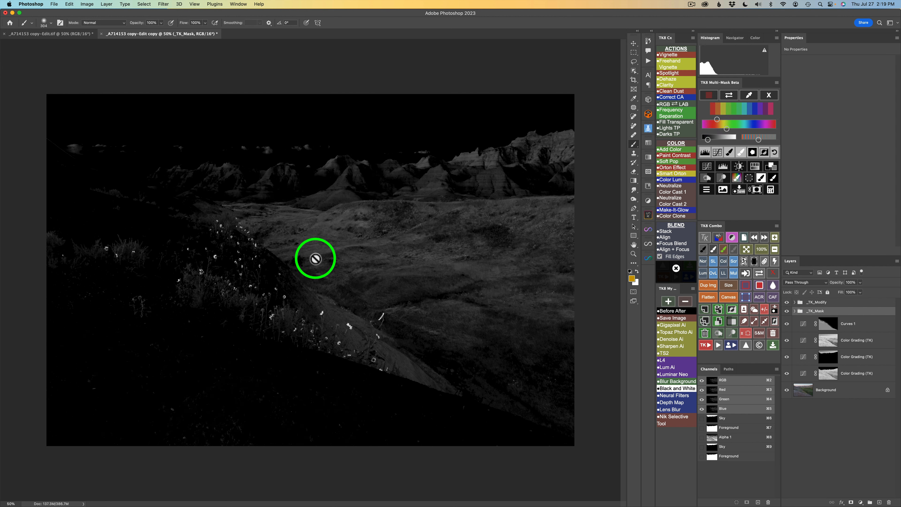
{"action": "left_click", "coordinate": [751, 179]}
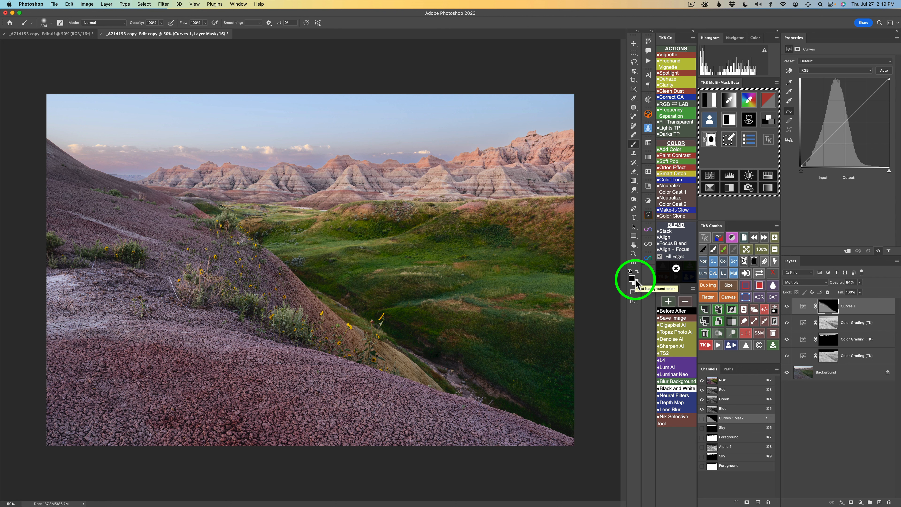
- Paint black through the selection on the Curves 1 mask to exclude the flowers and grasses, and inspect the mask in black and white
{"action": "left_click", "coordinate": [827, 306]}
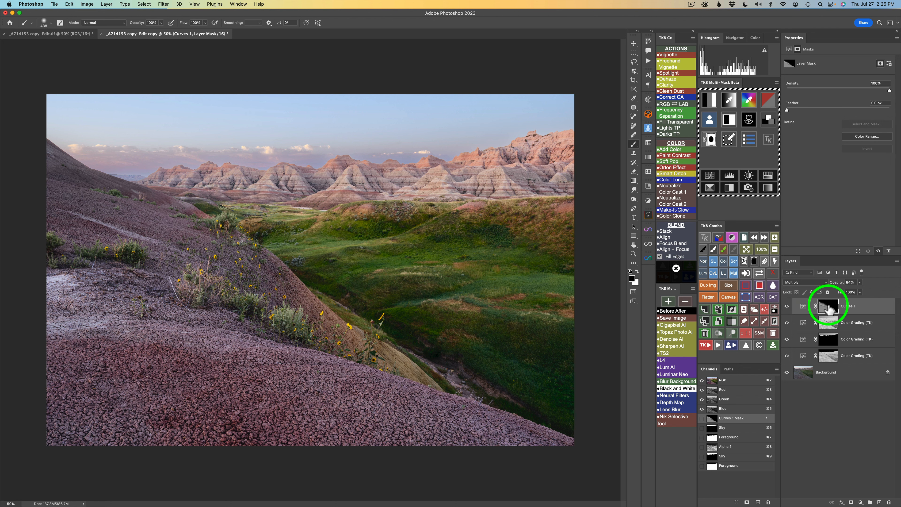
{"action": "left_click", "coordinate": [758, 274]}
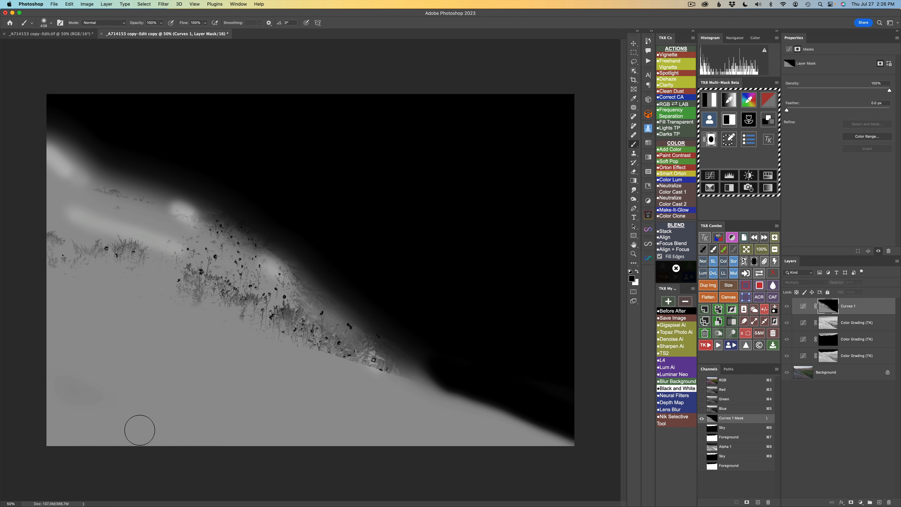
{"action": "left_click", "coordinate": [759, 274]}
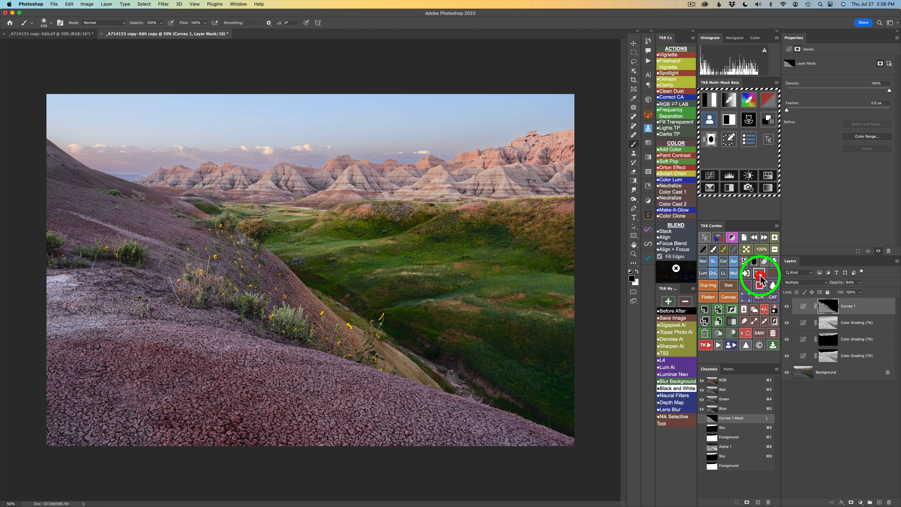
- Raise the Curves 1 layer's opacity to 100%, and compare the photo with the layer hidden and shown
{"action": "left_click", "coordinate": [786, 307]}
{"action": "left_click", "coordinate": [786, 306]}
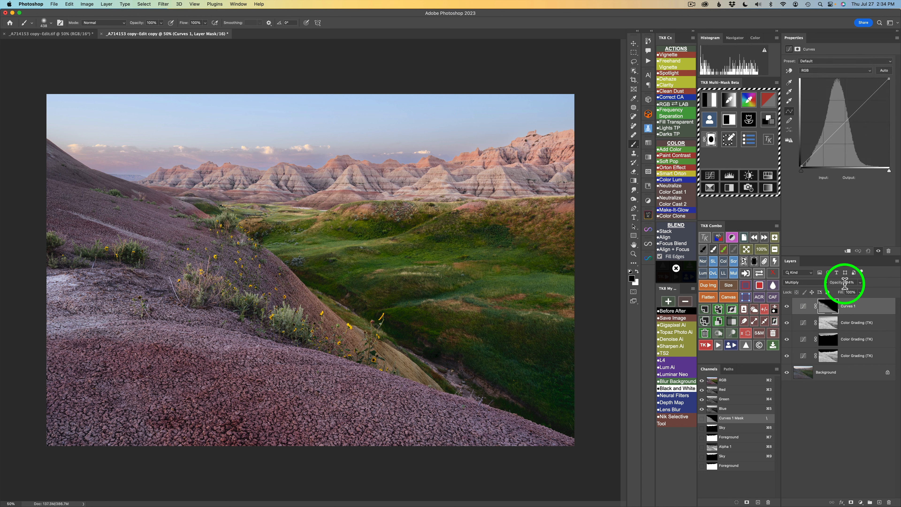
{"action": "left_click_drag", "start_coordinate": [838, 285], "coordinate": [898, 298]}
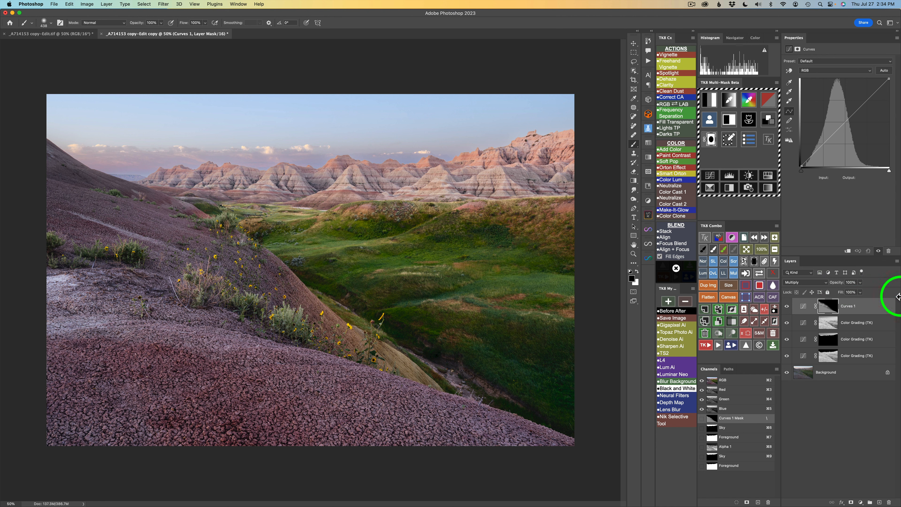
{"action": "left_click", "coordinate": [787, 306]}
{"action": "left_click", "coordinate": [787, 307]}
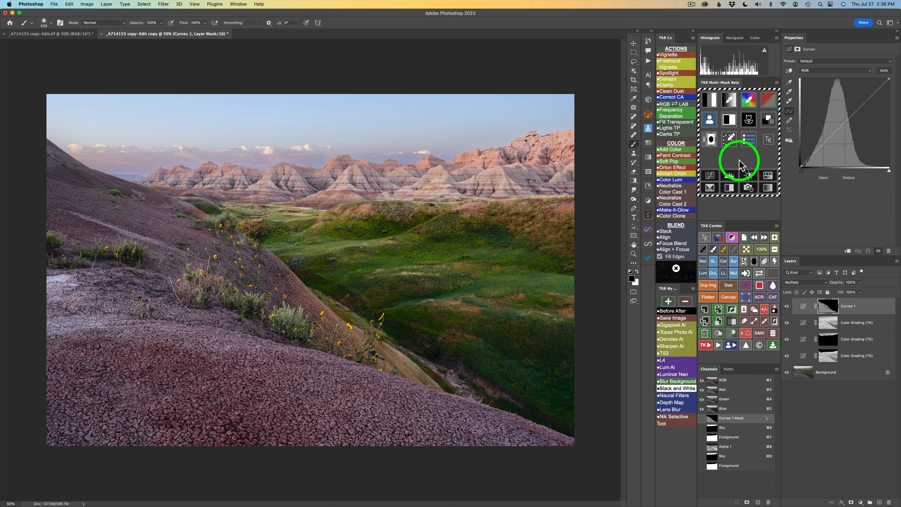
- Preview midtone luminosity masks 1, 2 and 3, and add a Curves layer masked with midtones mask 1
{"action": "left_click", "coordinate": [711, 101]}
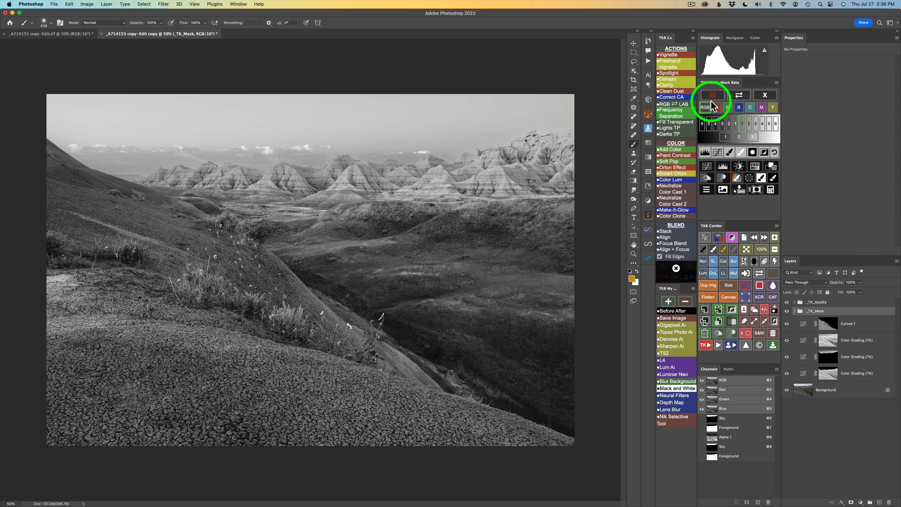
{"action": "left_click", "coordinate": [725, 137]}
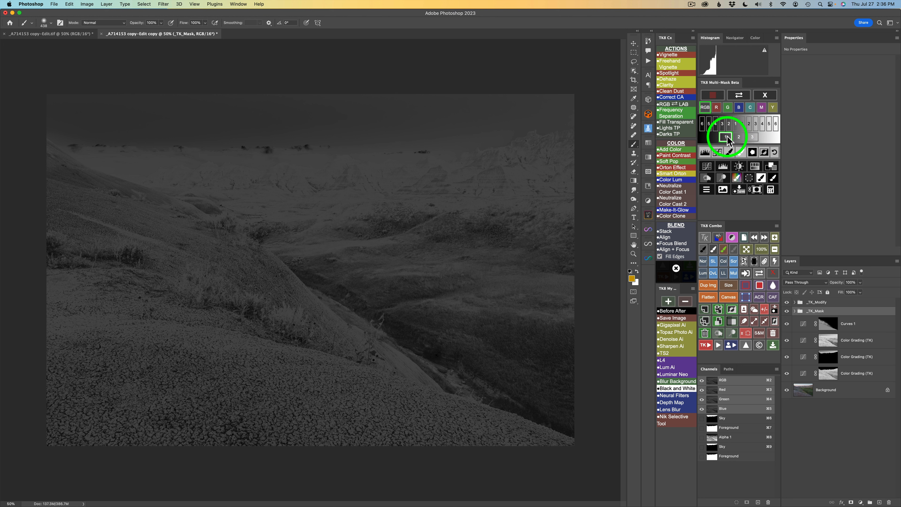
{"action": "left_click", "coordinate": [739, 137]}
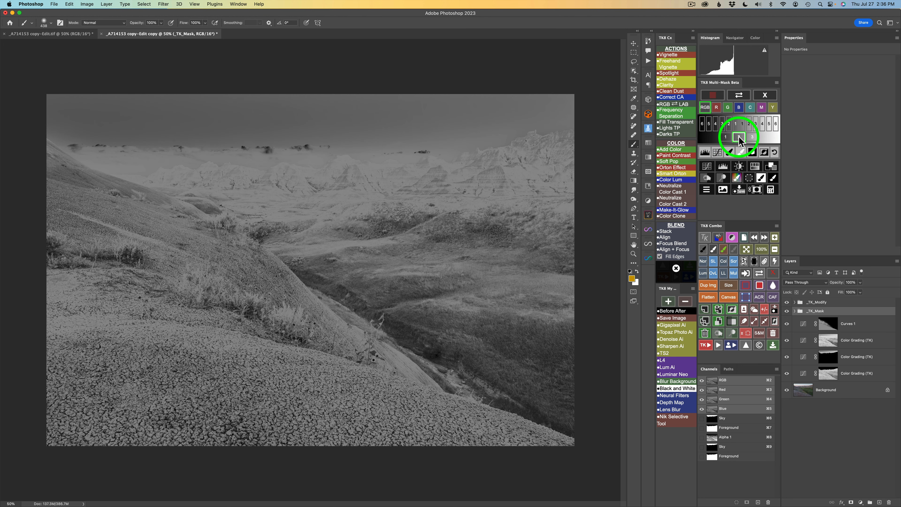
{"action": "left_click", "coordinate": [753, 137]}
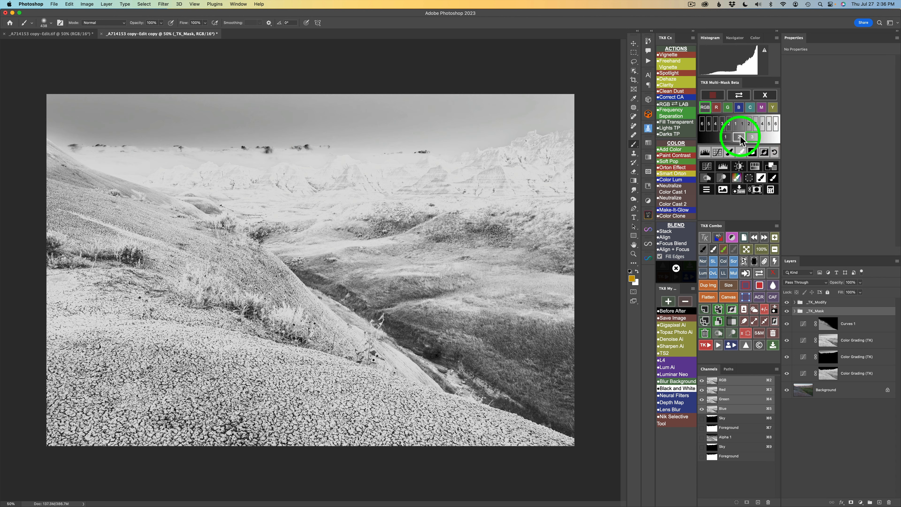
{"action": "left_click", "coordinate": [725, 139]}
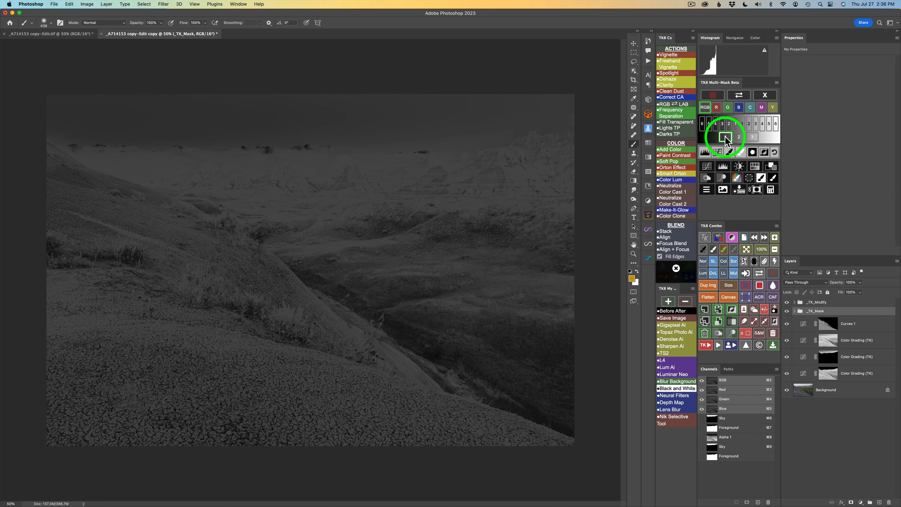
{"action": "left_click", "coordinate": [709, 165]}
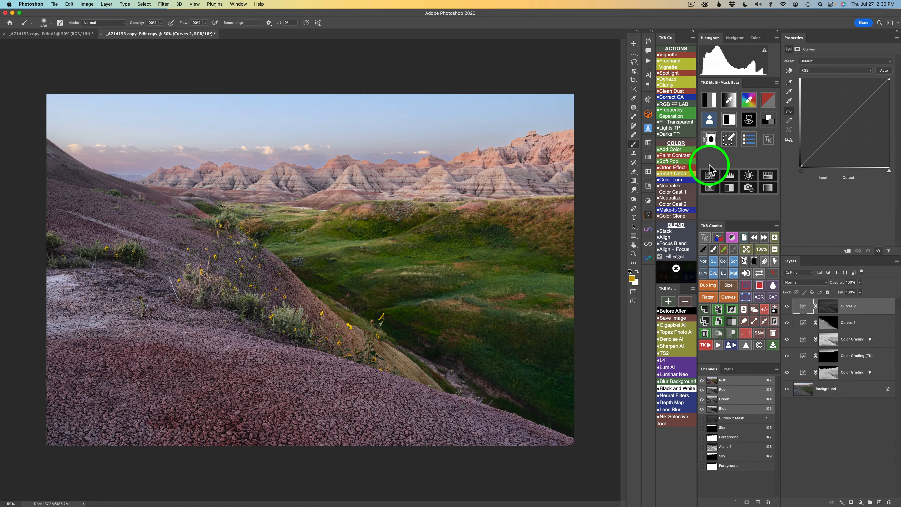
- Set the Curves 2 layer to Screen blend mode at 42% opacity, and compare the photo with the layer hidden and shown
{"action": "left_click", "coordinate": [734, 261]}
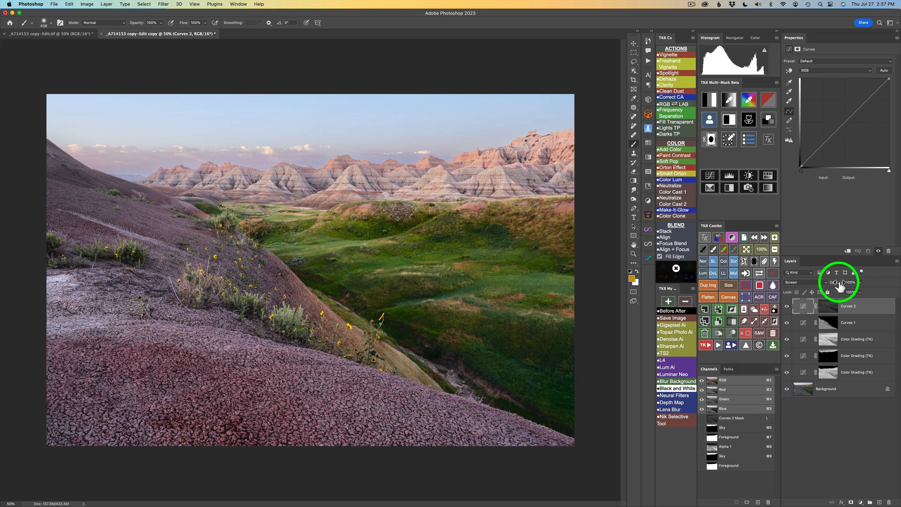
{"action": "left_click_drag", "start_coordinate": [840, 284], "coordinate": [706, 278]}
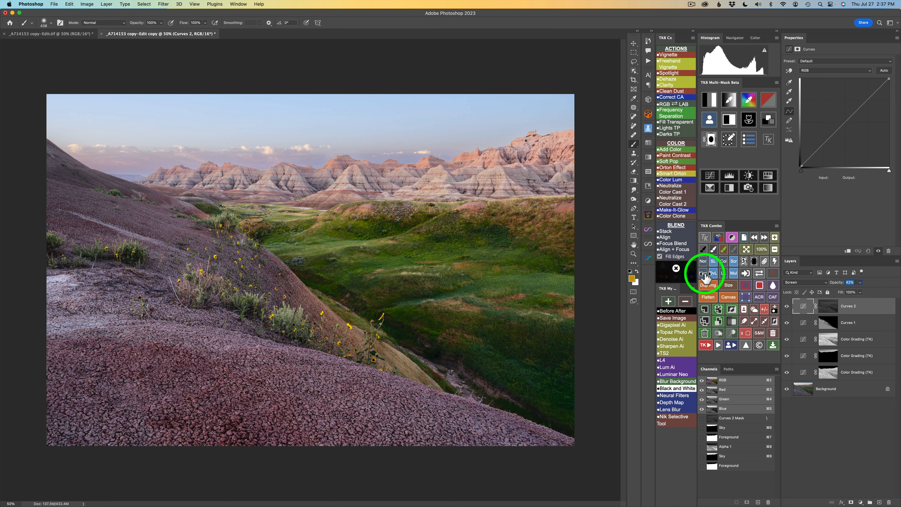
{"action": "left_click_drag", "start_coordinate": [706, 278], "coordinate": [706, 278]}
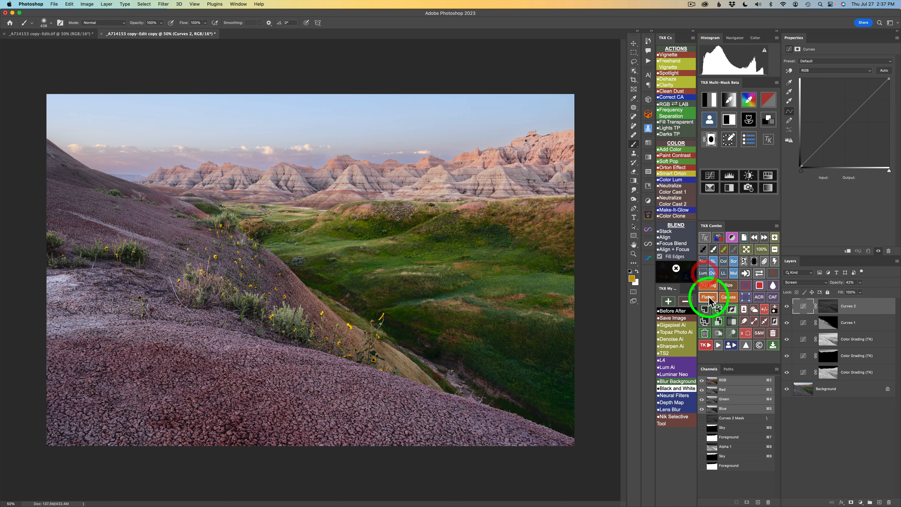
{"action": "left_click", "coordinate": [787, 307]}
{"action": "left_click", "coordinate": [787, 306]}
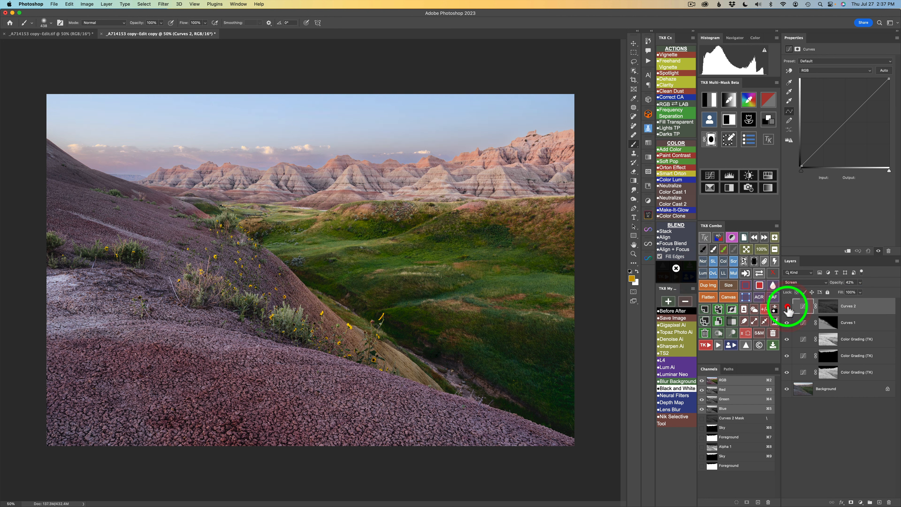
{"action": "left_click", "coordinate": [787, 306]}
{"action": "left_click", "coordinate": [787, 306]}
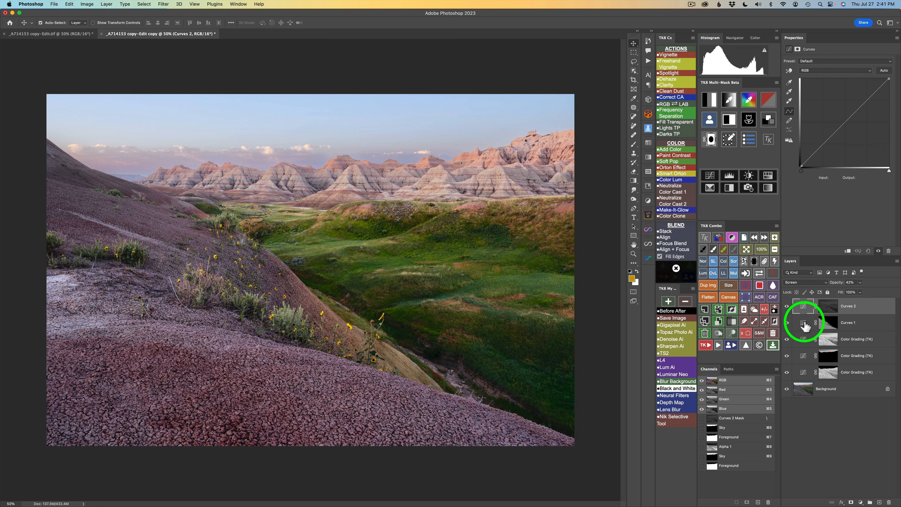
- Add a blank layer and use the Remove tool at size 143 to remove the distracting bright patch along the photo's left edge
{"action": "left_click", "coordinate": [705, 310]}
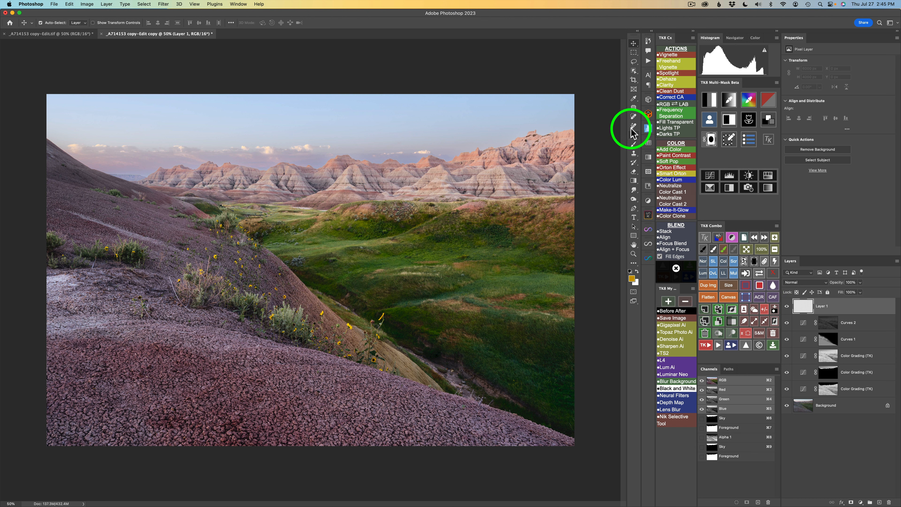
{"action": "left_click", "coordinate": [634, 126]}
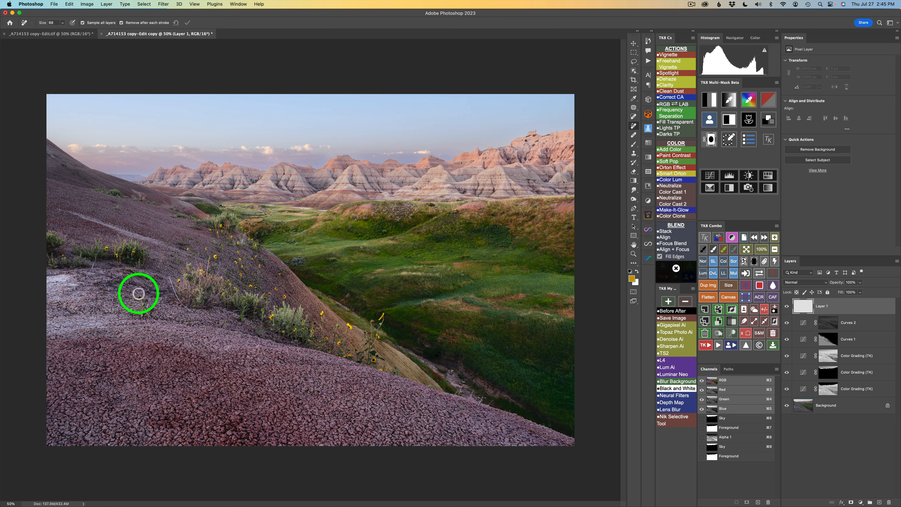
{"action": "left_click_drag", "start_coordinate": [137, 294], "coordinate": [139, 294]}
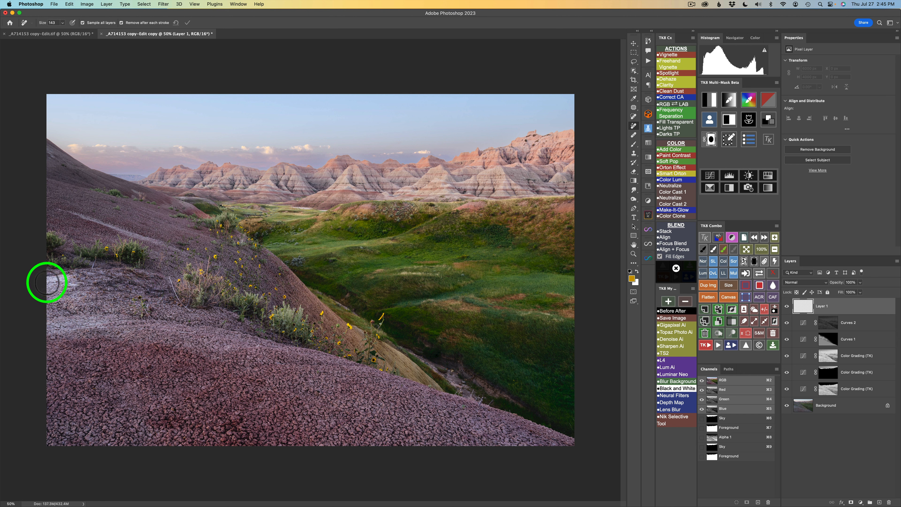
{"action": "mouse_move", "coordinate": [42, 279]}
{"action": "left_mouse_down"}
{"action": "mouse_move", "coordinate": [70, 277]}
{"action": "mouse_move", "coordinate": [52, 296]}
{"action": "mouse_move", "coordinate": [81, 273]}
{"action": "mouse_move", "coordinate": [51, 278]}
{"action": "mouse_move", "coordinate": [24, 312]}
{"action": "left_mouse_up"}
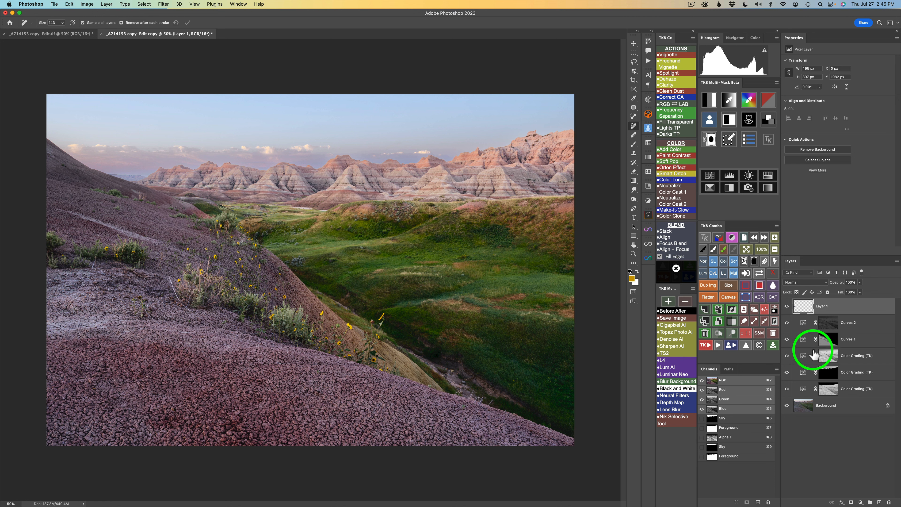
- Touch up the Curves 1 mask with a white brush at 20% opacity, and reselect Layer 1
{"action": "left_click", "coordinate": [828, 339]}
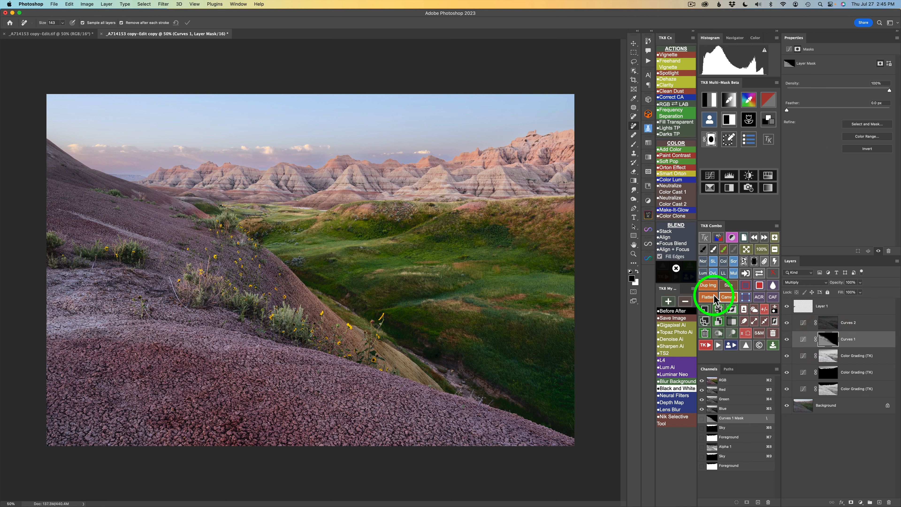
{"action": "left_click", "coordinate": [713, 251]}
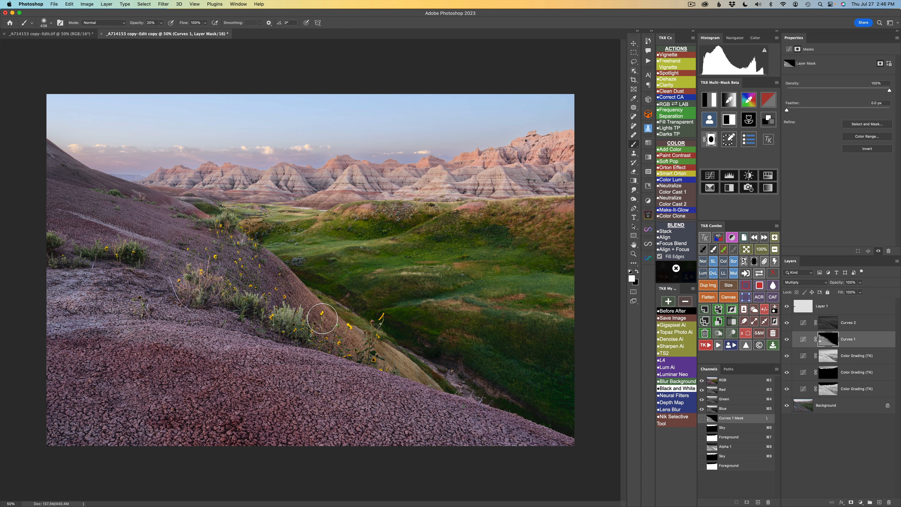
{"action": "left_click", "coordinate": [841, 304]}
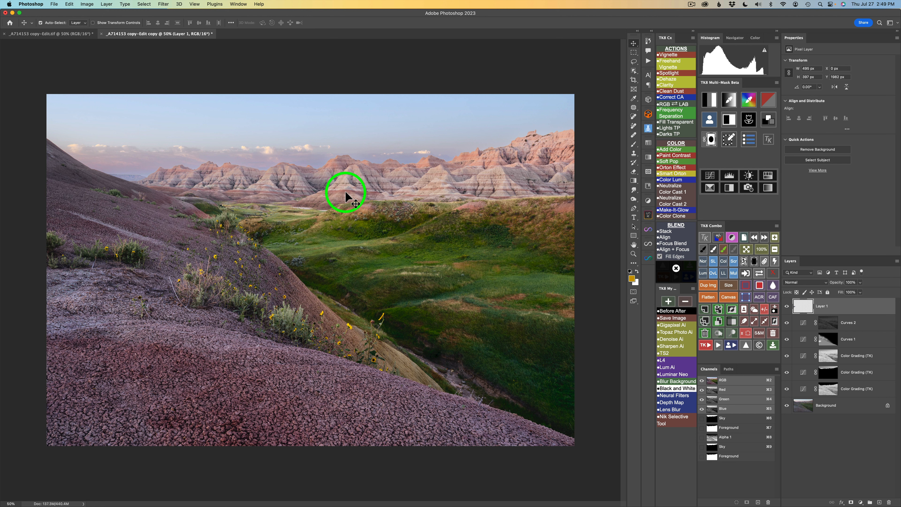
- Generate a luminosity mask from a brown tone, #8b736a, sampled on the distant badlands formations
{"action": "left_click", "coordinate": [729, 101]}
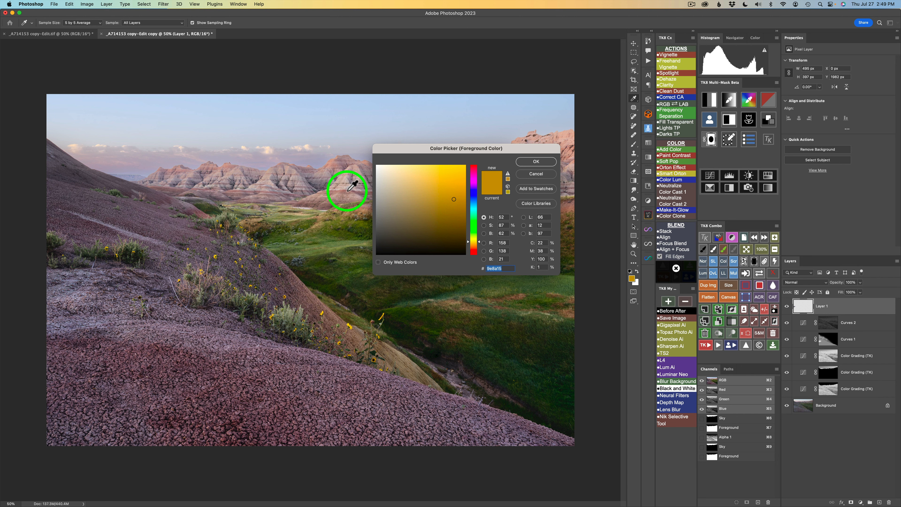
{"action": "left_click_drag", "start_coordinate": [351, 186], "coordinate": [397, 205]}
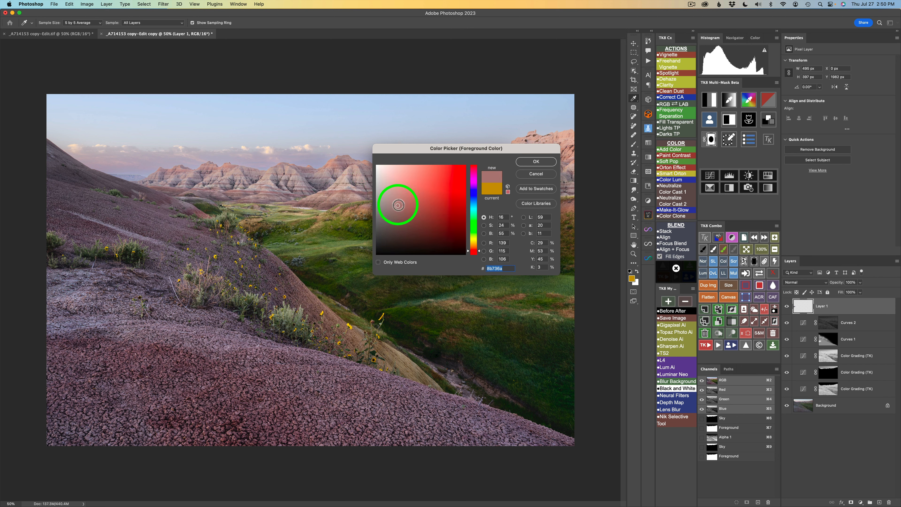
{"action": "left_click", "coordinate": [537, 161]}
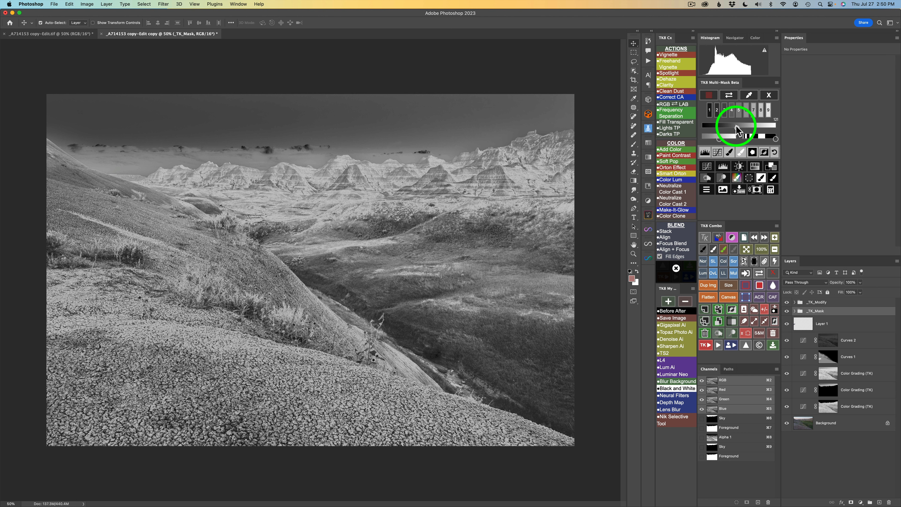
- Refine the sampled mask by shifting its target tone to 108, narrowing its tonal range and adjusting its falloff
{"action": "left_click_drag", "start_coordinate": [736, 128], "coordinate": [735, 127]}
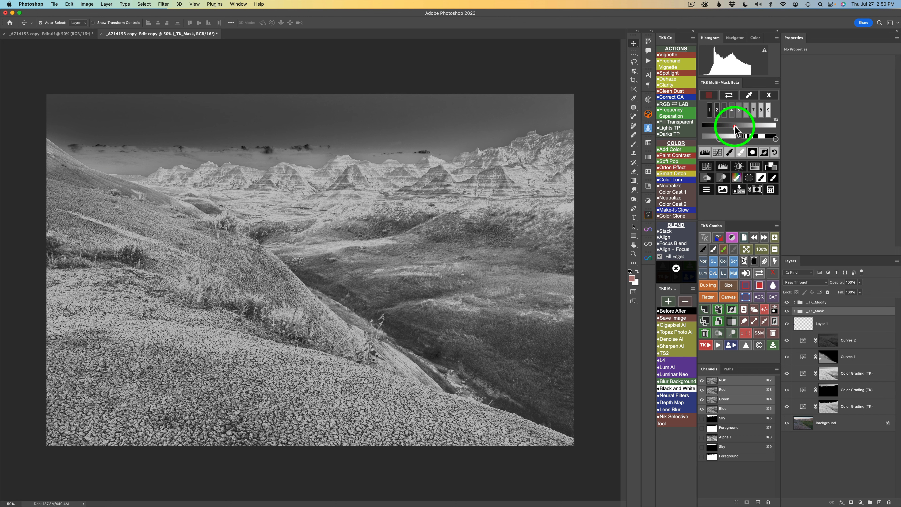
{"action": "left_click_drag", "start_coordinate": [734, 126], "coordinate": [732, 126]}
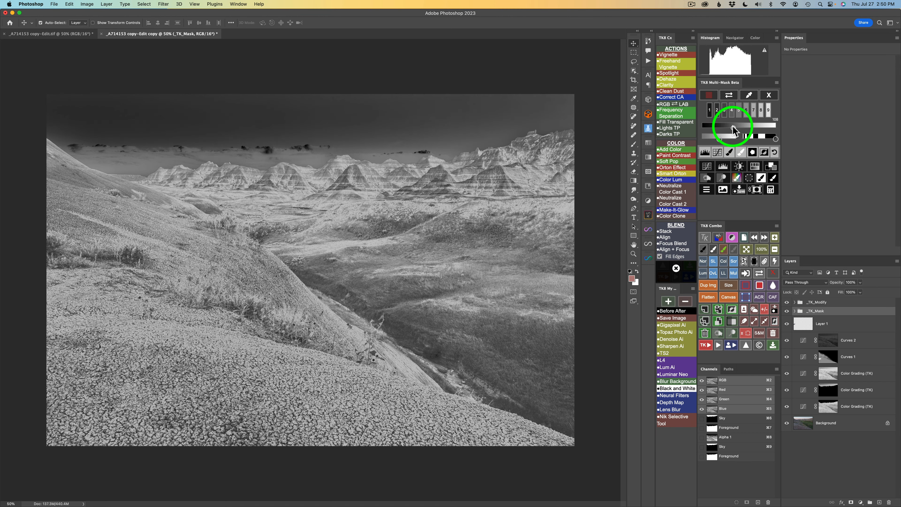
{"action": "left_click_drag", "start_coordinate": [776, 139], "coordinate": [755, 139]}
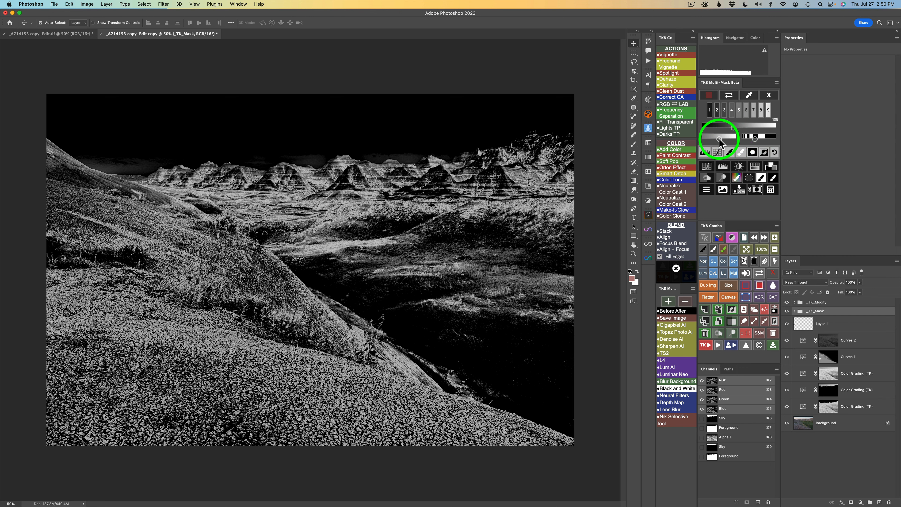
{"action": "left_click_drag", "start_coordinate": [719, 141], "coordinate": [724, 139]}
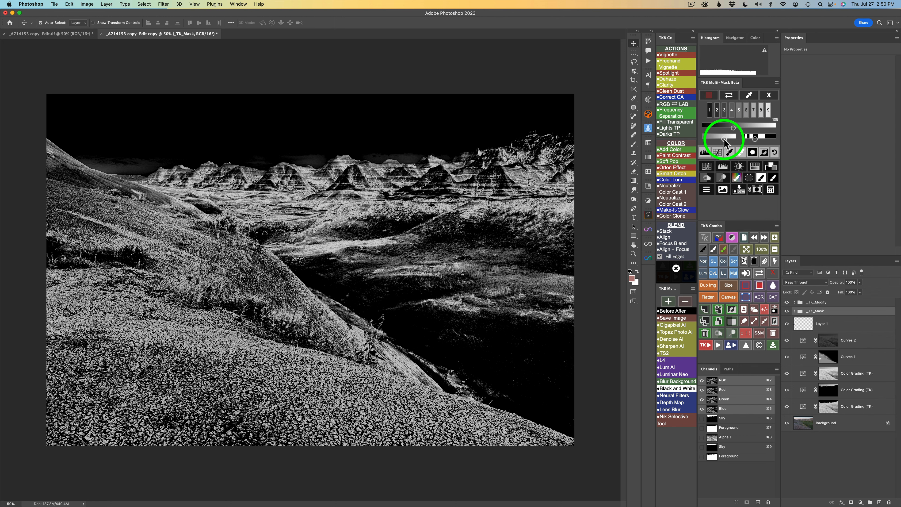
{"action": "left_click", "coordinate": [751, 138]}
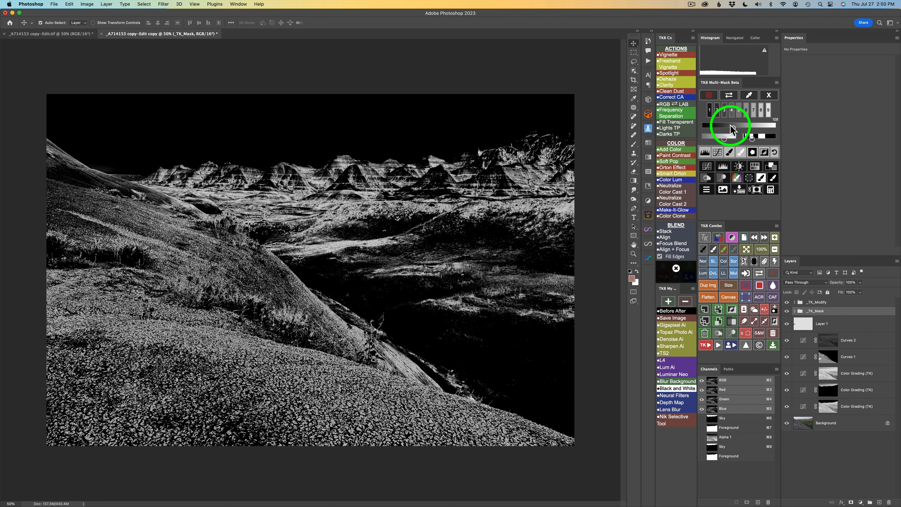
{"action": "left_click", "coordinate": [753, 139]}
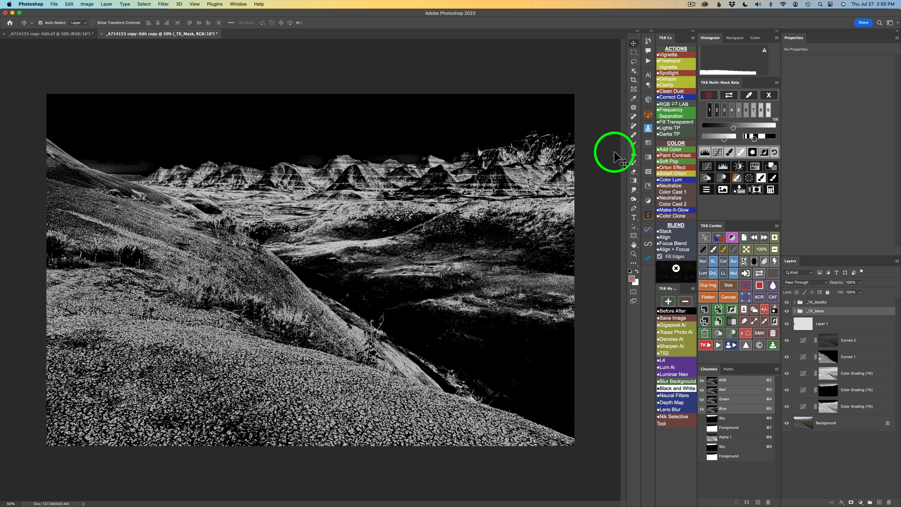
{"action": "left_click", "coordinate": [753, 139]}
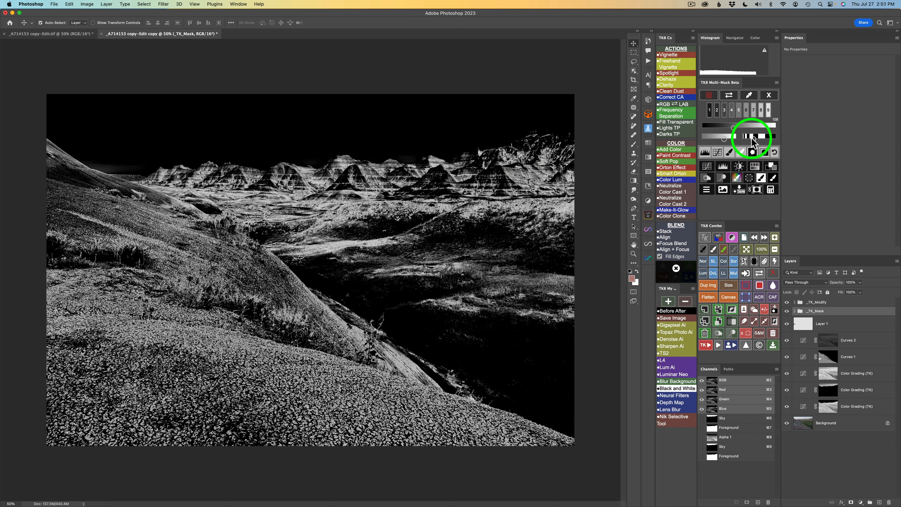
- Output the mask as a selection with a Soft Light Burn (black paint) layer, and test and undo a 50% opacity stroke on the distant formations
{"action": "left_click", "coordinate": [704, 177]}
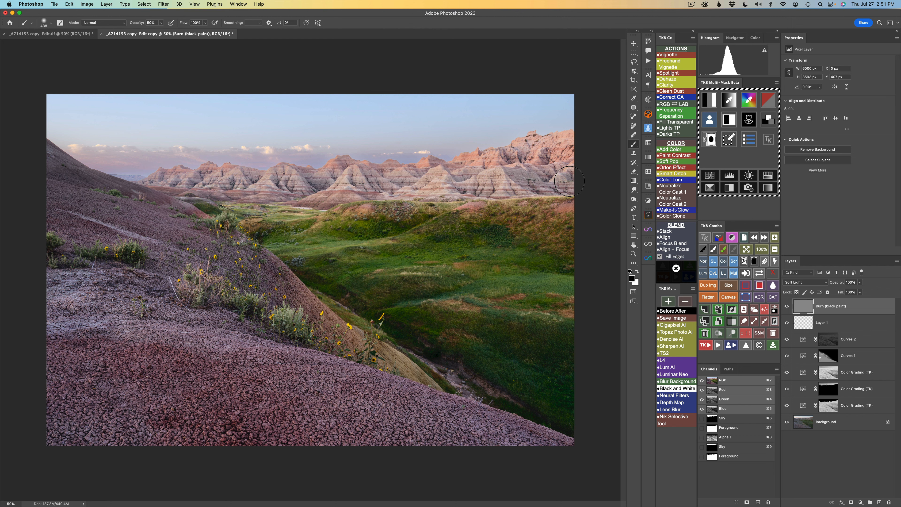
{"action": "mouse_move", "coordinate": [532, 173]}
{"action": "left_mouse_down"}
{"action": "mouse_move", "coordinate": [519, 177]}
{"action": "mouse_move", "coordinate": [538, 166]}
{"action": "left_mouse_up"}
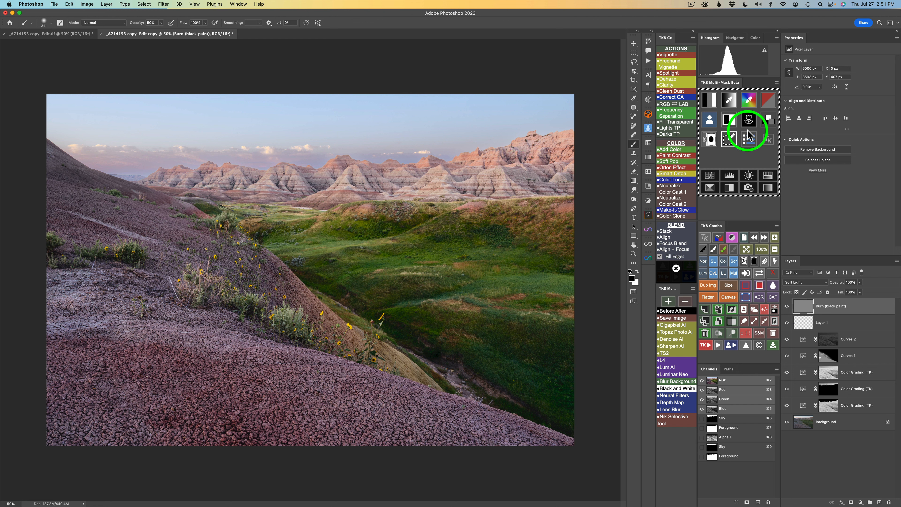
{"action": "left_click", "coordinate": [755, 237]}
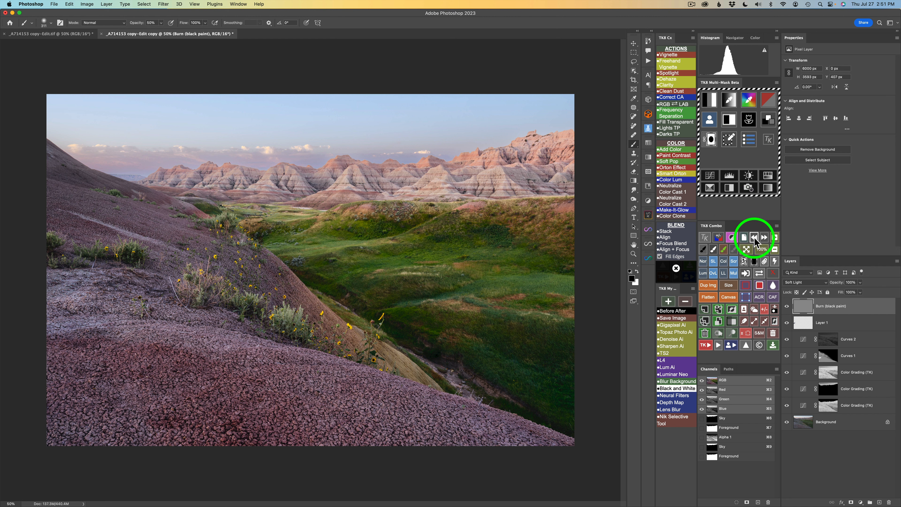
- Burn the distant badlands formations through the selection with black strokes at 30% brush opacity
{"action": "key", "text": "3"}
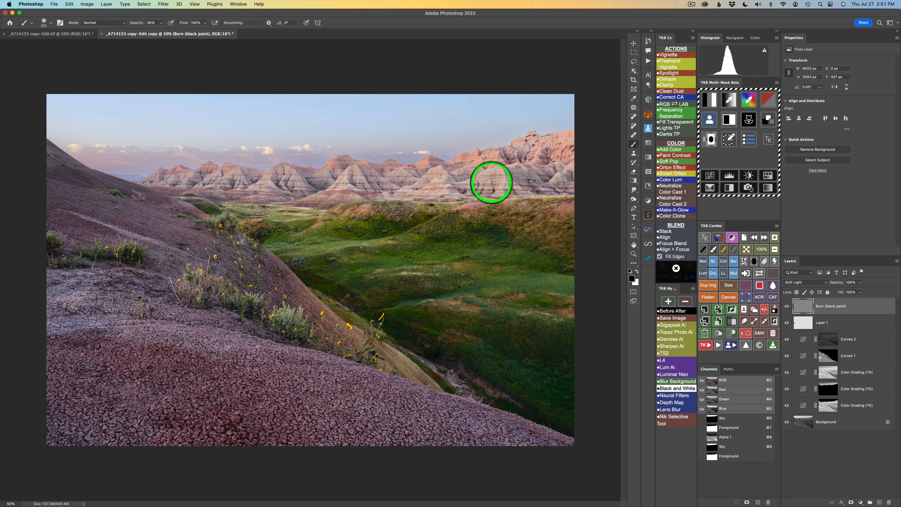
{"action": "mouse_move", "coordinate": [475, 179]}
{"action": "left_mouse_down"}
{"action": "mouse_move", "coordinate": [549, 165]}
{"action": "mouse_move", "coordinate": [527, 157]}
{"action": "mouse_move", "coordinate": [510, 181]}
{"action": "mouse_move", "coordinate": [448, 184]}
{"action": "left_mouse_up"}
{"action": "mouse_move", "coordinate": [446, 183]}
{"action": "left_mouse_down"}
{"action": "mouse_move", "coordinate": [507, 179]}
{"action": "mouse_move", "coordinate": [469, 182]}
{"action": "mouse_move", "coordinate": [496, 162]}
{"action": "mouse_move", "coordinate": [456, 170]}
{"action": "mouse_move", "coordinate": [563, 149]}
{"action": "mouse_move", "coordinate": [547, 151]}
{"action": "mouse_move", "coordinate": [533, 170]}
{"action": "mouse_move", "coordinate": [455, 180]}
{"action": "left_mouse_up"}
{"action": "mouse_move", "coordinate": [395, 183]}
{"action": "left_mouse_down"}
{"action": "mouse_move", "coordinate": [480, 183]}
{"action": "mouse_move", "coordinate": [392, 188]}
{"action": "left_mouse_up"}
{"action": "mouse_move", "coordinate": [388, 189]}
{"action": "left_mouse_down"}
{"action": "mouse_move", "coordinate": [397, 187]}
{"action": "mouse_move", "coordinate": [334, 185]}
{"action": "left_mouse_up"}
{"action": "left_click_drag", "start_coordinate": [329, 184], "coordinate": [368, 192]}
{"action": "mouse_move", "coordinate": [298, 191]}
{"action": "left_mouse_down"}
{"action": "mouse_move", "coordinate": [149, 176]}
{"action": "mouse_move", "coordinate": [249, 179]}
{"action": "mouse_move", "coordinate": [215, 169]}
{"action": "mouse_move", "coordinate": [204, 175]}
{"action": "mouse_move", "coordinate": [293, 194]}
{"action": "mouse_move", "coordinate": [295, 176]}
{"action": "mouse_move", "coordinate": [284, 173]}
{"action": "mouse_move", "coordinate": [276, 181]}
{"action": "mouse_move", "coordinate": [340, 182]}
{"action": "mouse_move", "coordinate": [348, 160]}
{"action": "mouse_move", "coordinate": [332, 163]}
{"action": "mouse_move", "coordinate": [394, 166]}
{"action": "mouse_move", "coordinate": [374, 167]}
{"action": "mouse_move", "coordinate": [382, 196]}
{"action": "mouse_move", "coordinate": [436, 163]}
{"action": "mouse_move", "coordinate": [423, 171]}
{"action": "mouse_move", "coordinate": [472, 167]}
{"action": "left_mouse_up"}
- Reduce the brush opacity to 10% and burn the distant formations more subtly
{"action": "key", "text": "1"}
{"action": "left_click", "coordinate": [466, 162]}
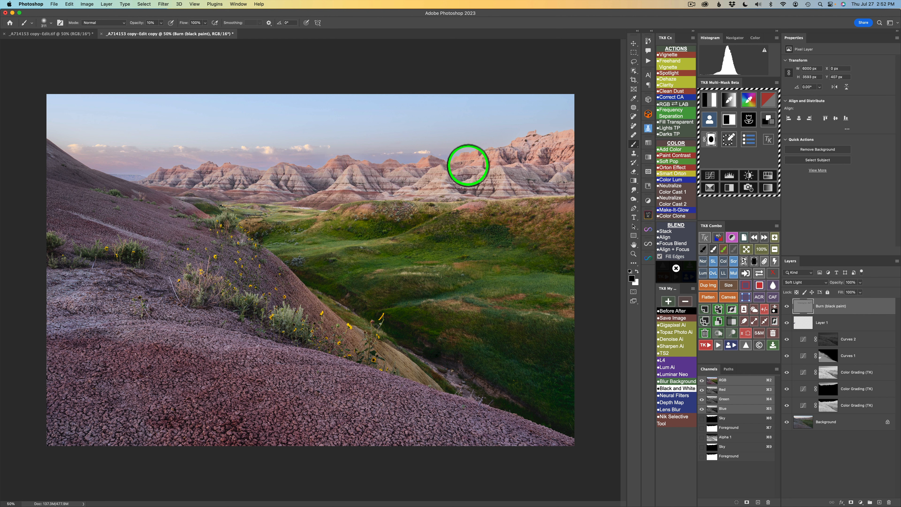
{"action": "mouse_move", "coordinate": [465, 162]}
{"action": "left_mouse_down"}
{"action": "mouse_move", "coordinate": [553, 148]}
{"action": "mouse_move", "coordinate": [495, 174]}
{"action": "left_mouse_up"}
{"action": "mouse_move", "coordinate": [409, 181]}
{"action": "left_mouse_down"}
{"action": "mouse_move", "coordinate": [362, 198]}
{"action": "mouse_move", "coordinate": [357, 164]}
{"action": "mouse_move", "coordinate": [349, 183]}
{"action": "left_mouse_up"}
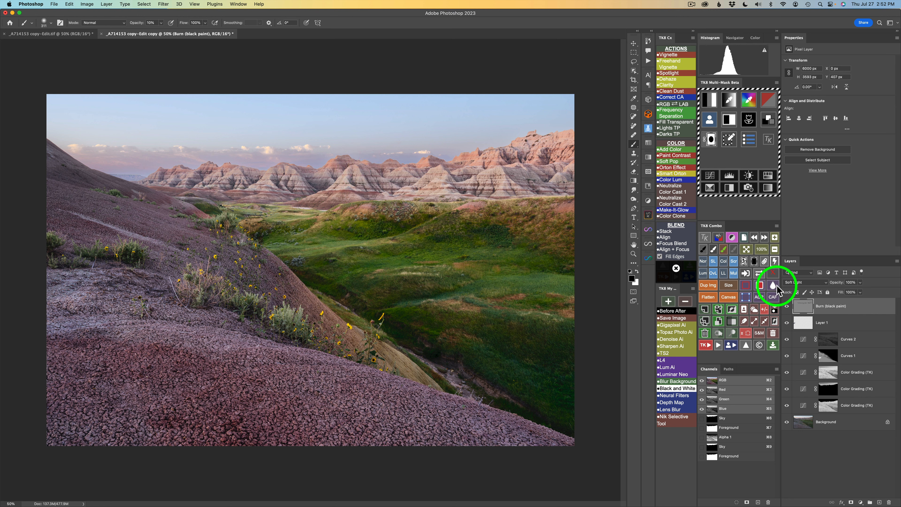
- Lower the Burn layer's opacity to 66%, comparing the photo with the layer hidden and shown before and after the change
{"action": "left_click", "coordinate": [787, 308]}
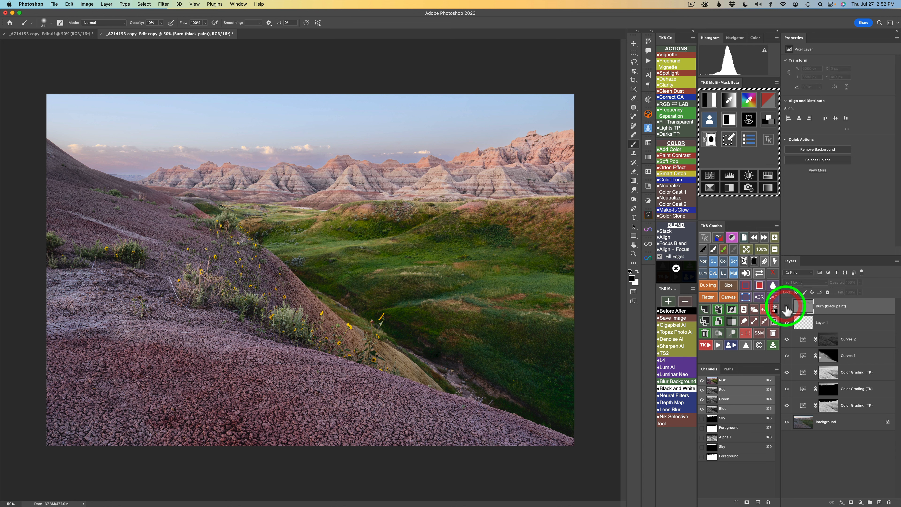
{"action": "left_click", "coordinate": [786, 307]}
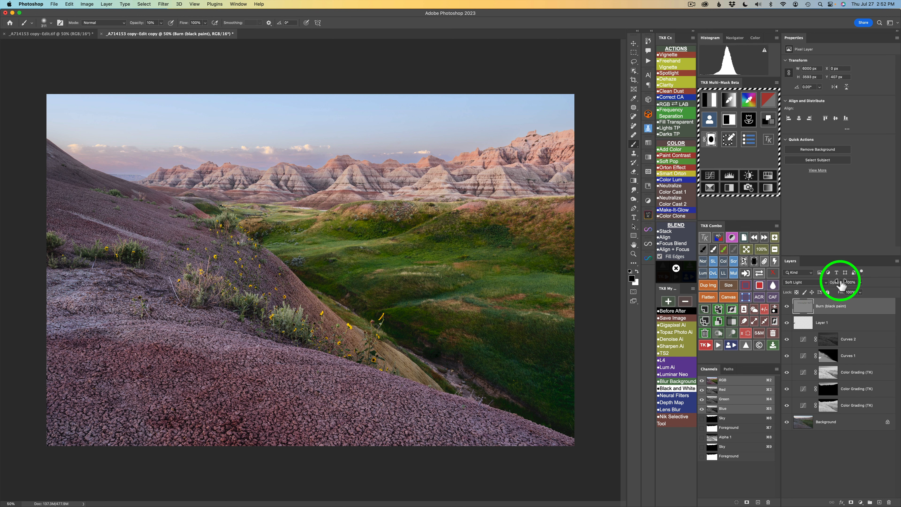
{"action": "mouse_move", "coordinate": [842, 283]}
{"action": "left_mouse_down"}
{"action": "mouse_move", "coordinate": [692, 279]}
{"action": "mouse_move", "coordinate": [718, 283]}
{"action": "left_mouse_up"}
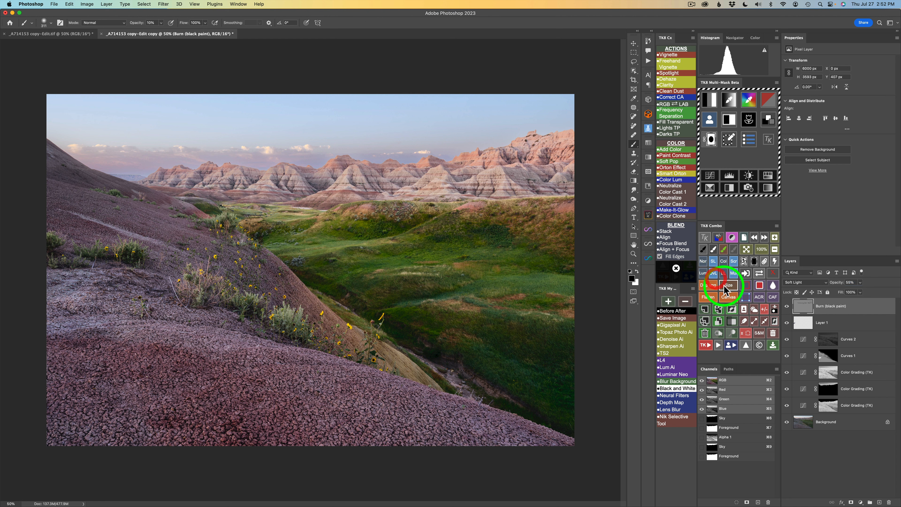
{"action": "left_click", "coordinate": [787, 306]}
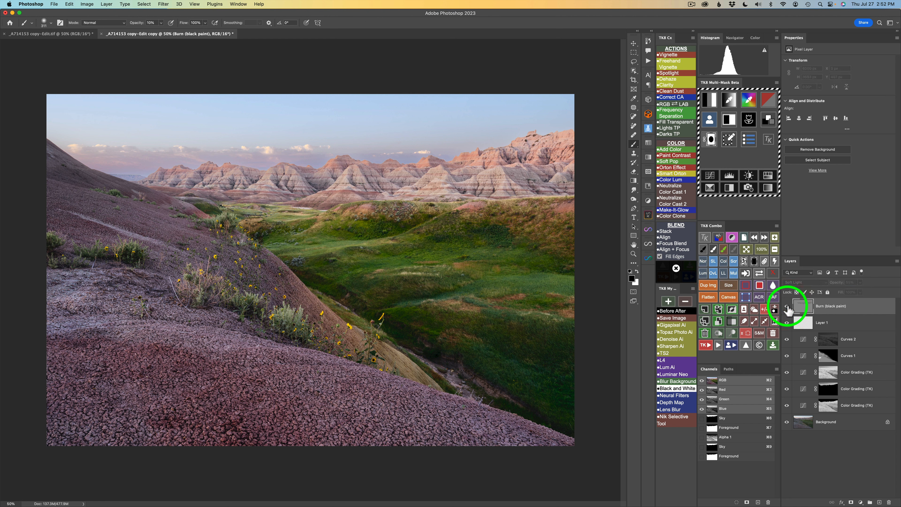
{"action": "left_click", "coordinate": [786, 306]}
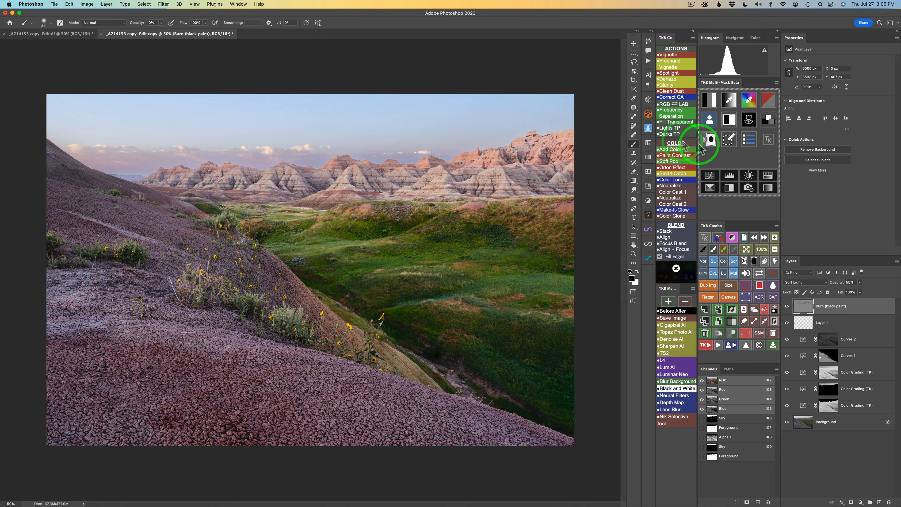
- Apply the Soft Pop effect as a new layer, and compare the photo with the effect hidden and shown
{"action": "left_click", "coordinate": [669, 162]}
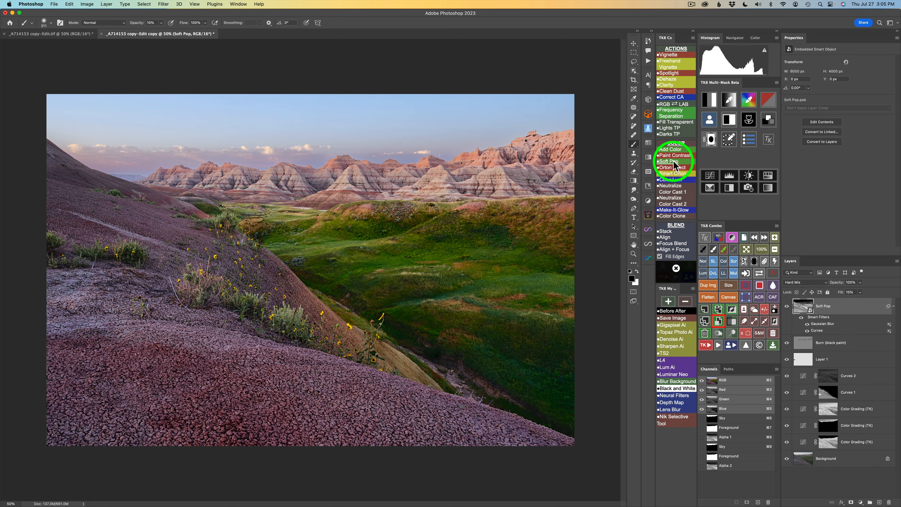
{"action": "left_click", "coordinate": [787, 308]}
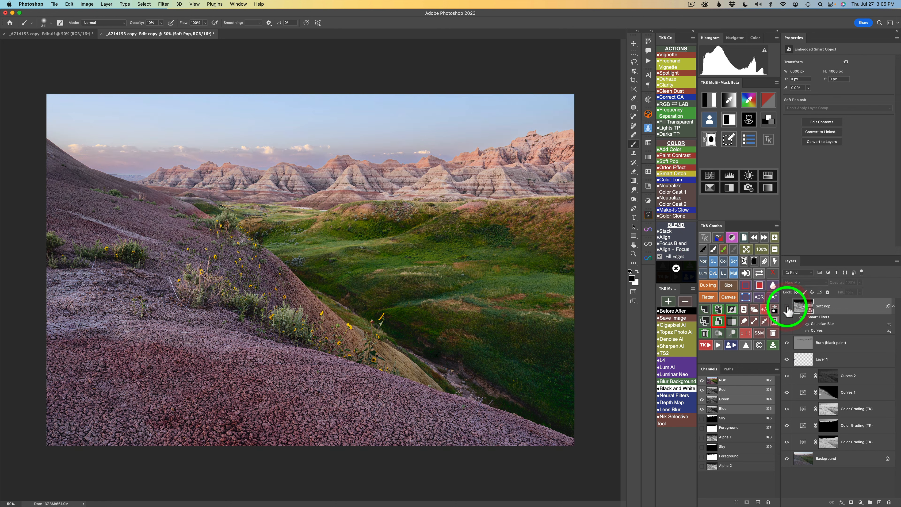
{"action": "left_click", "coordinate": [787, 308]}
{"action": "left_click", "coordinate": [787, 308]}
{"action": "left_click", "coordinate": [786, 307]}
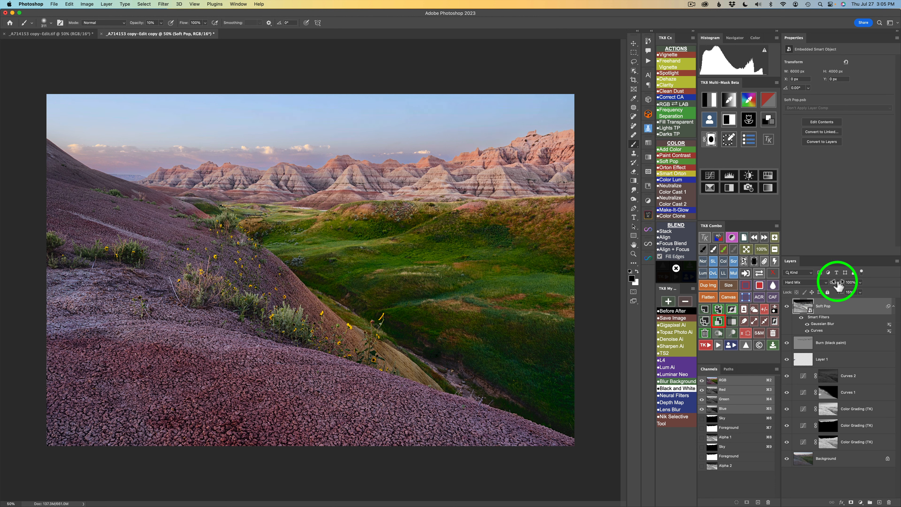
- Lower the Soft Pop layer's opacity to 68%, and recheck the photo with the layer hidden and shown
{"action": "left_click_drag", "start_coordinate": [838, 284], "coordinate": [834, 283]}
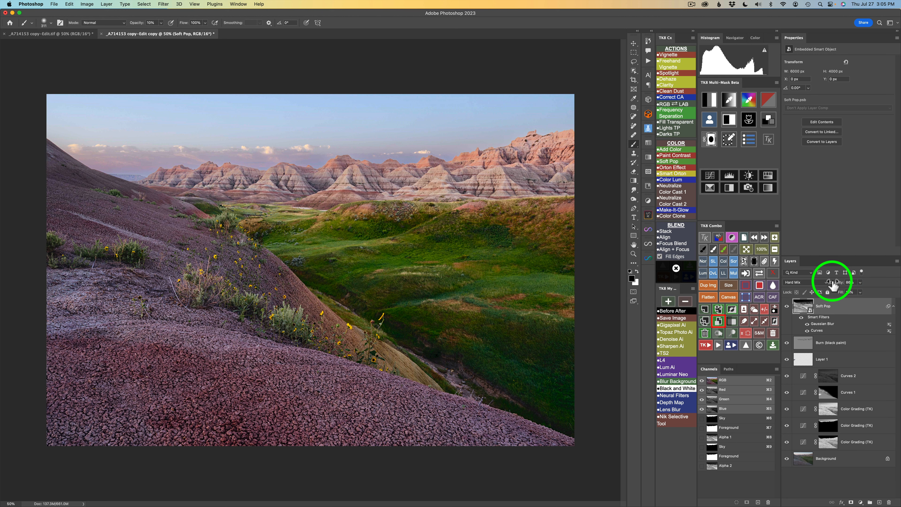
{"action": "left_click", "coordinate": [786, 306]}
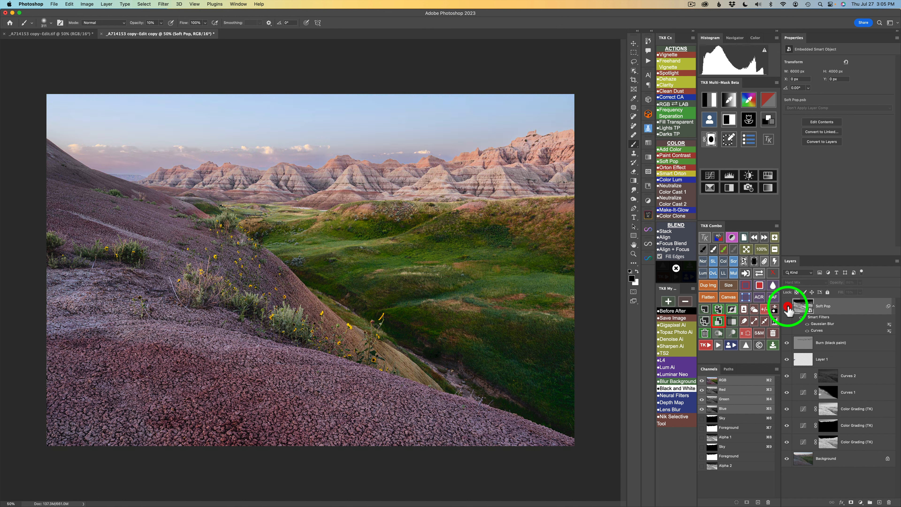
{"action": "left_click", "coordinate": [786, 307]}
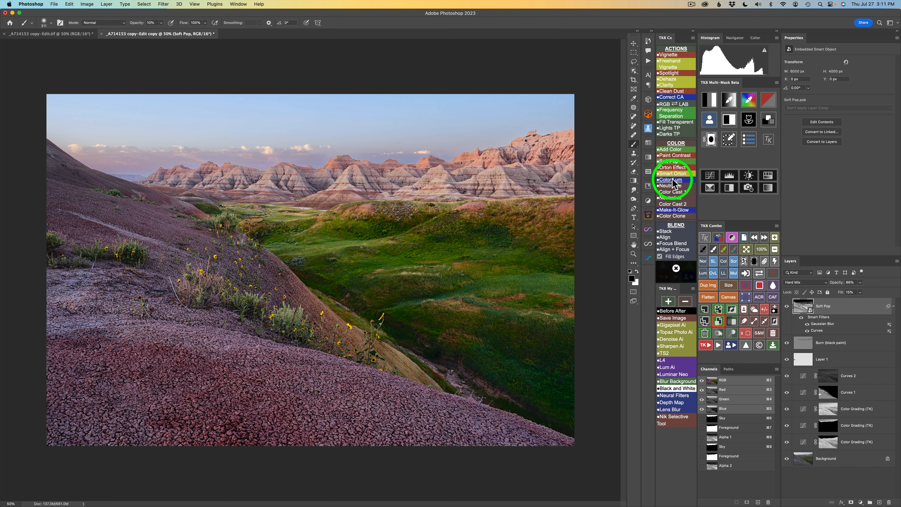
- Add a Color Luminosity adjustment layer, check it hidden and shown, and lower its Reds to -23
{"action": "left_click", "coordinate": [672, 179]}
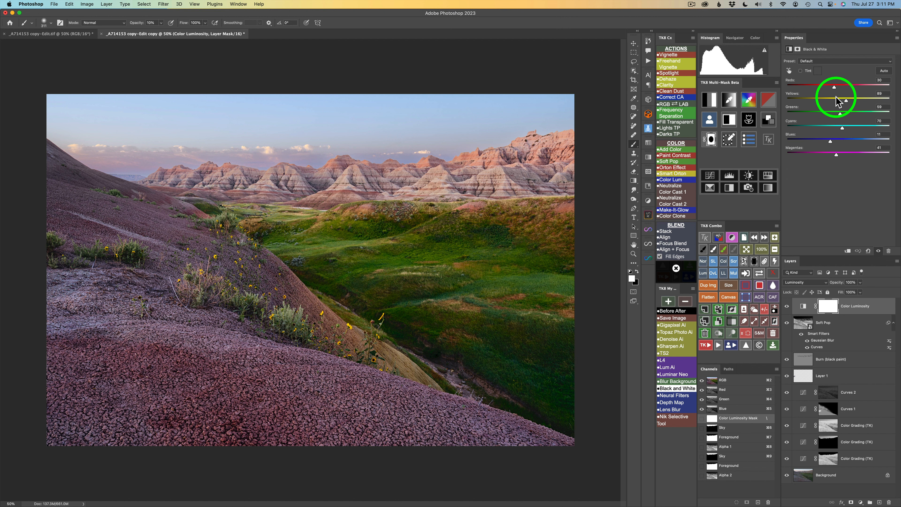
{"action": "left_click", "coordinate": [786, 305]}
{"action": "left_click", "coordinate": [787, 306]}
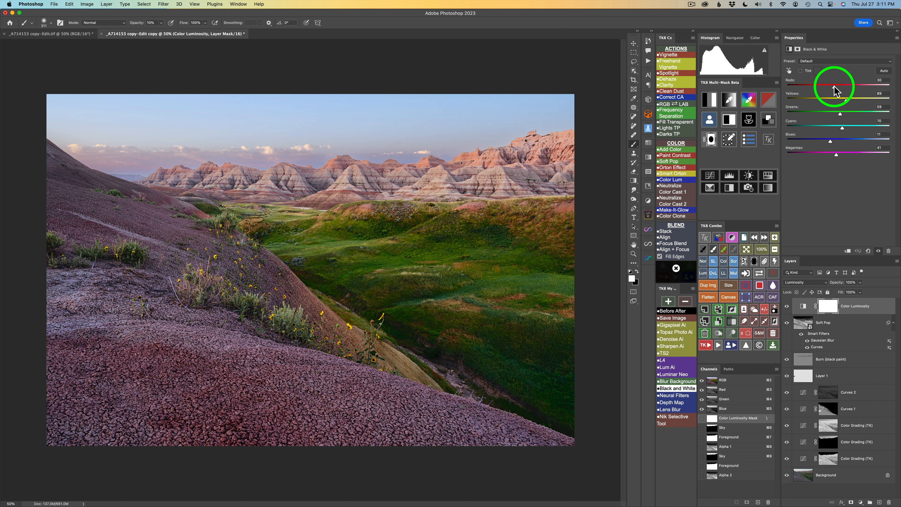
{"action": "left_click_drag", "start_coordinate": [833, 88], "coordinate": [826, 88]}
{"action": "left_click_drag", "start_coordinate": [822, 87], "coordinate": [823, 86]}
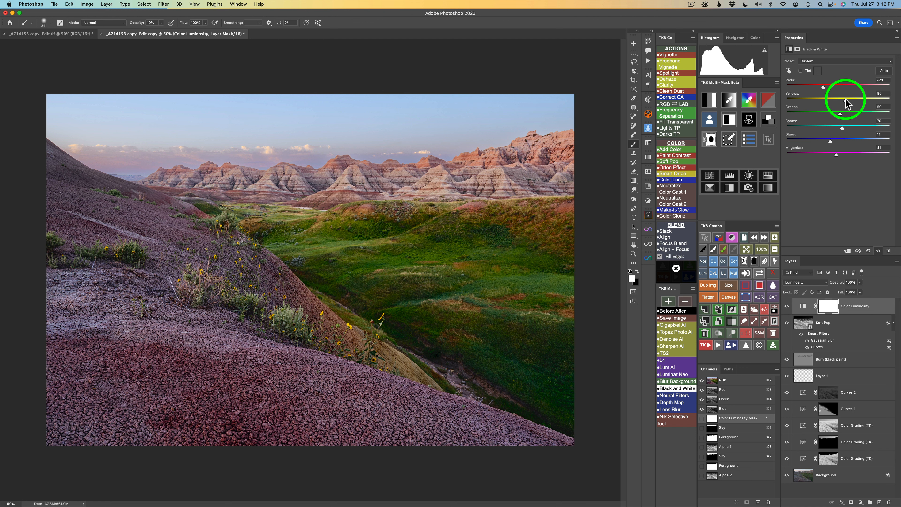
- Set the Color Luminosity layer's Yellows to 105 and Greens to 78
{"action": "left_click_drag", "start_coordinate": [845, 100], "coordinate": [853, 100]}
{"action": "left_click", "coordinate": [494, 290]}
{"action": "mouse_move", "coordinate": [494, 290]}
{"action": "left_mouse_down"}
{"action": "mouse_move", "coordinate": [344, 244]}
{"action": "mouse_move", "coordinate": [378, 252]}
{"action": "mouse_move", "coordinate": [358, 336]}
{"action": "mouse_move", "coordinate": [349, 328]}
{"action": "left_mouse_up"}
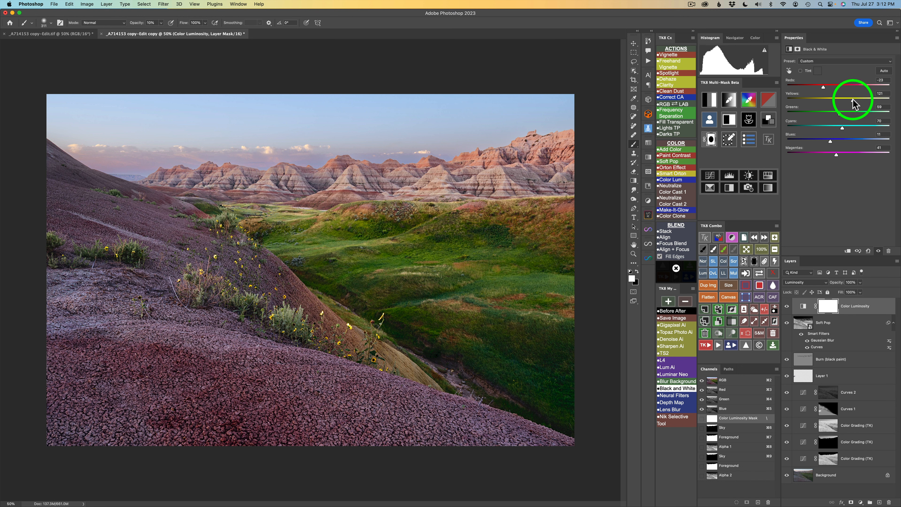
{"action": "left_click_drag", "start_coordinate": [853, 99], "coordinate": [849, 99]}
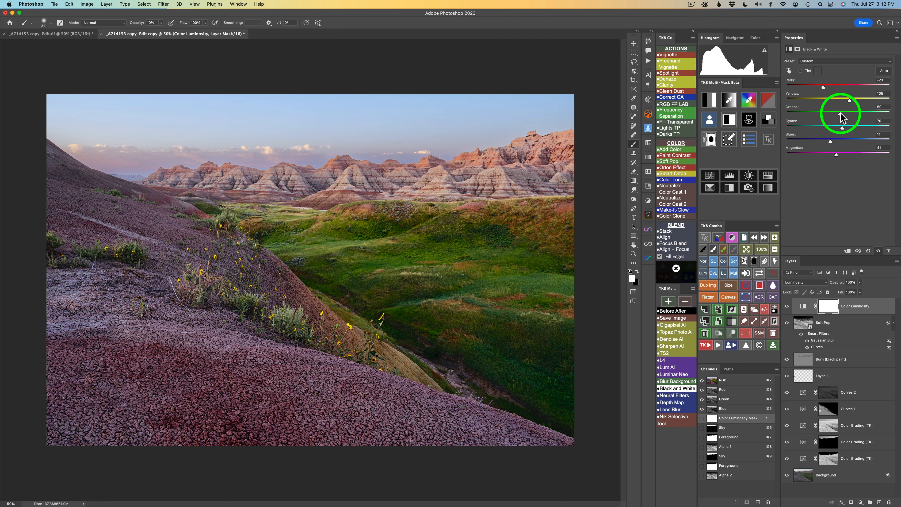
{"action": "mouse_move", "coordinate": [841, 114]}
{"action": "left_mouse_down"}
{"action": "mouse_move", "coordinate": [853, 114]}
{"action": "mouse_move", "coordinate": [843, 113]}
{"action": "left_mouse_up"}
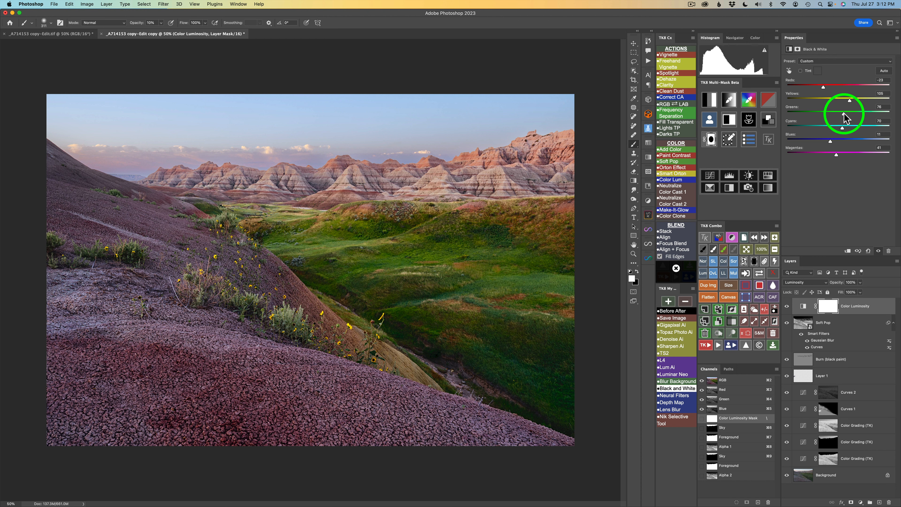
{"action": "left_click", "coordinate": [844, 113]}
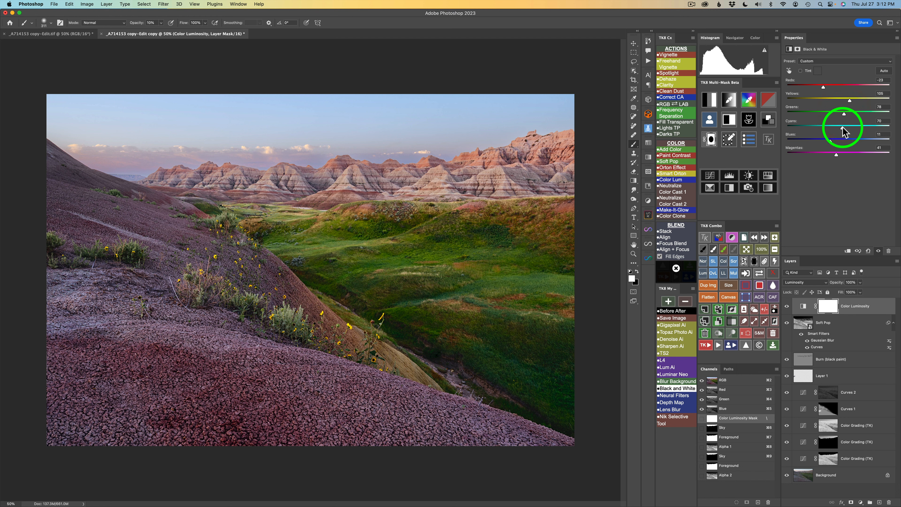
- Set the Color Luminosity layer's Cyans to 41, Blues to -48 and Magentas to -7, and compare the photo with the layer hidden and shown
{"action": "left_click_drag", "start_coordinate": [843, 127], "coordinate": [818, 138]}
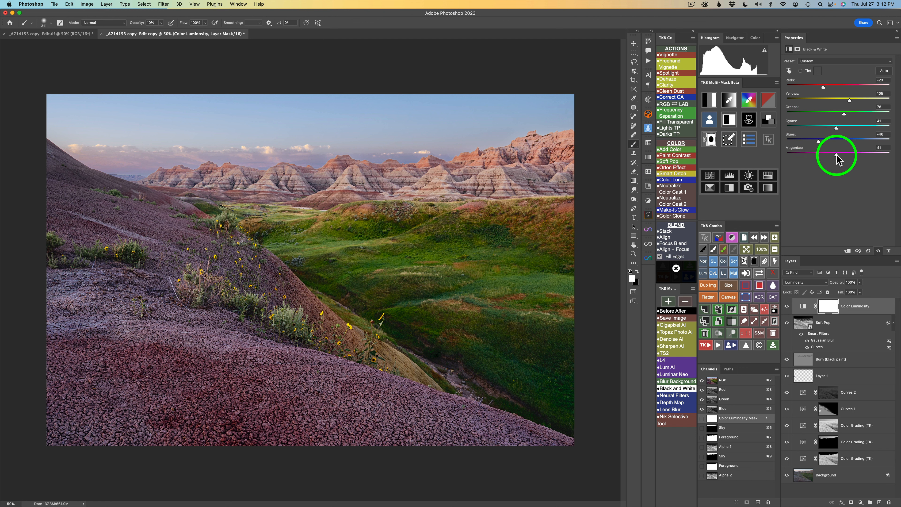
{"action": "left_click_drag", "start_coordinate": [836, 154], "coordinate": [825, 154]}
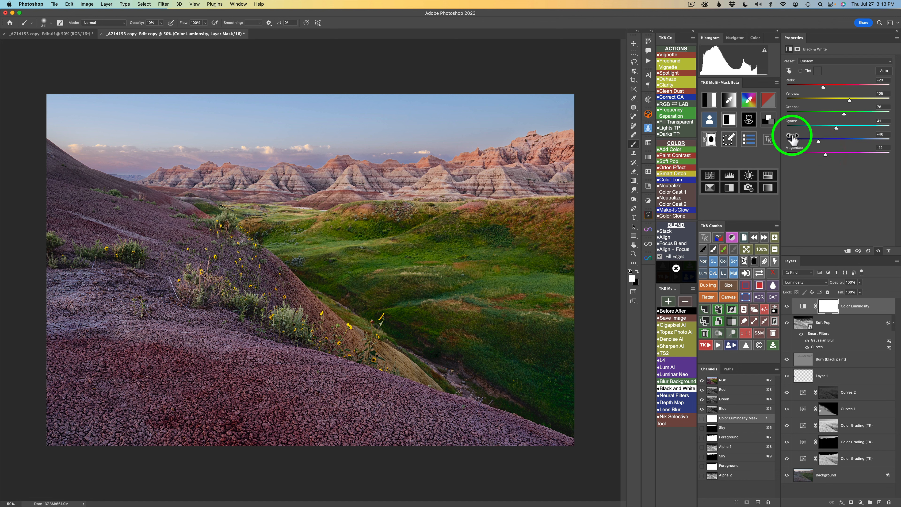
{"action": "left_click_drag", "start_coordinate": [825, 154], "coordinate": [826, 155]}
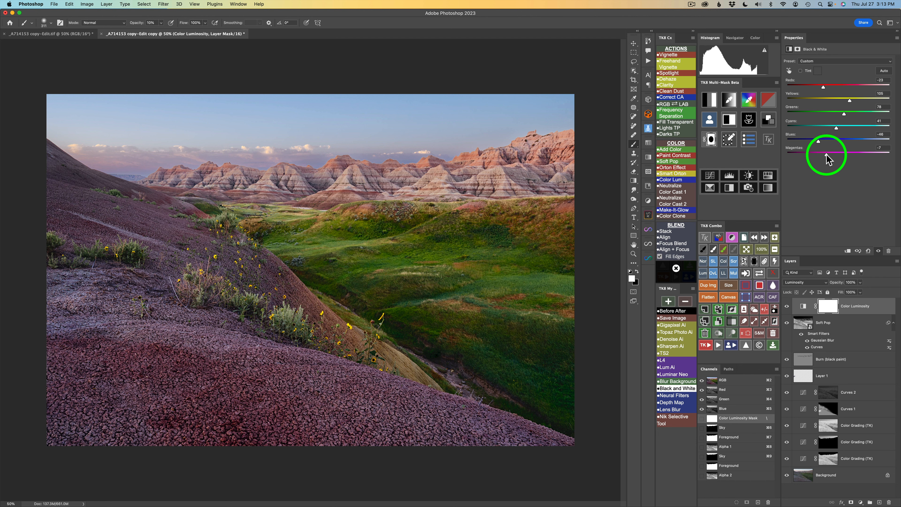
{"action": "left_click", "coordinate": [787, 306]}
{"action": "left_click", "coordinate": [786, 306]}
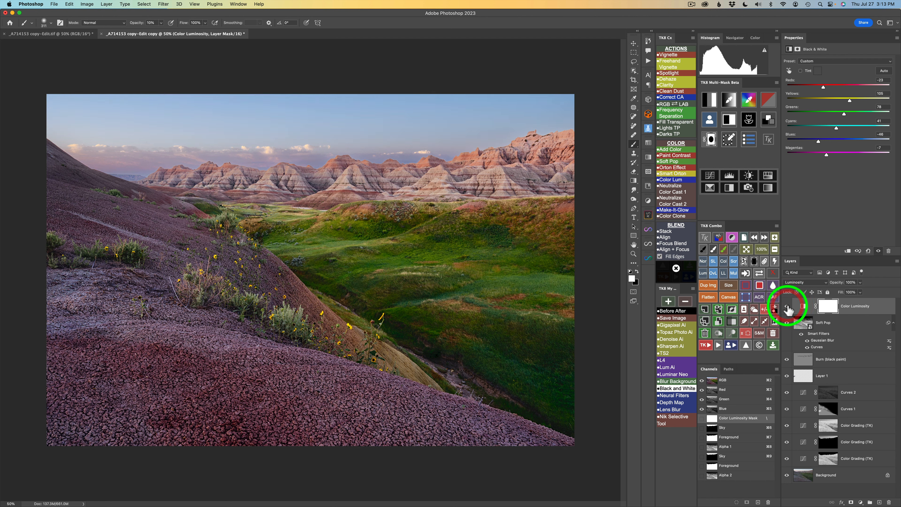
{"action": "left_click", "coordinate": [787, 306]}
{"action": "left_click", "coordinate": [786, 306]}
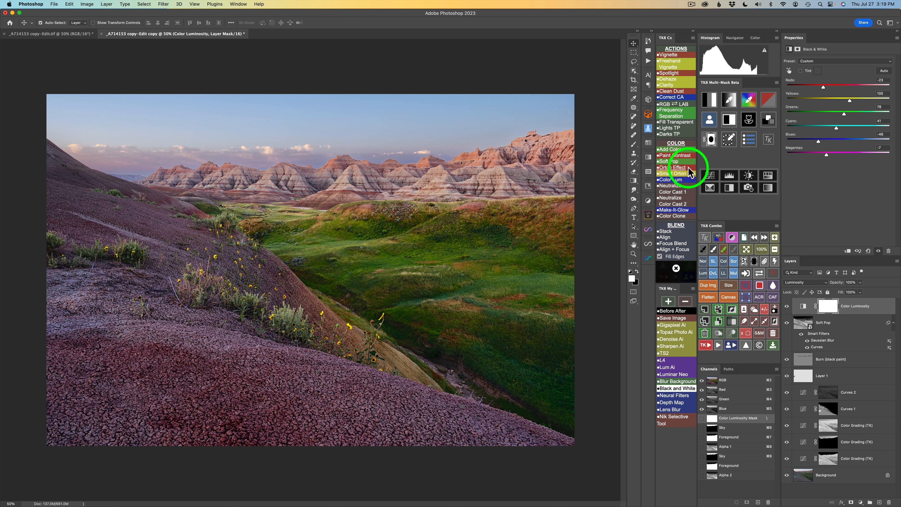
- Add a Curves layer in Multiply mode with a black mask, and set the Gradient tool to the black-to-white preset from Basics
{"action": "left_click", "coordinate": [709, 176]}
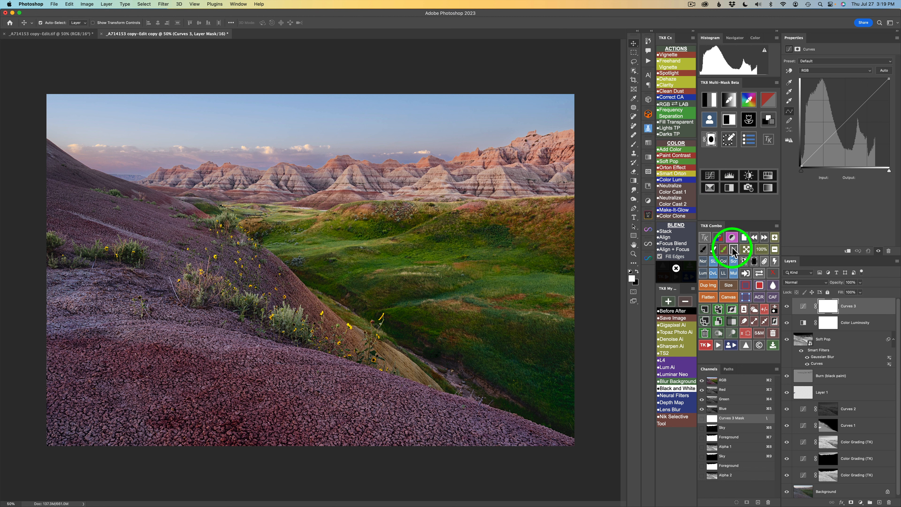
{"action": "left_click", "coordinate": [756, 261]}
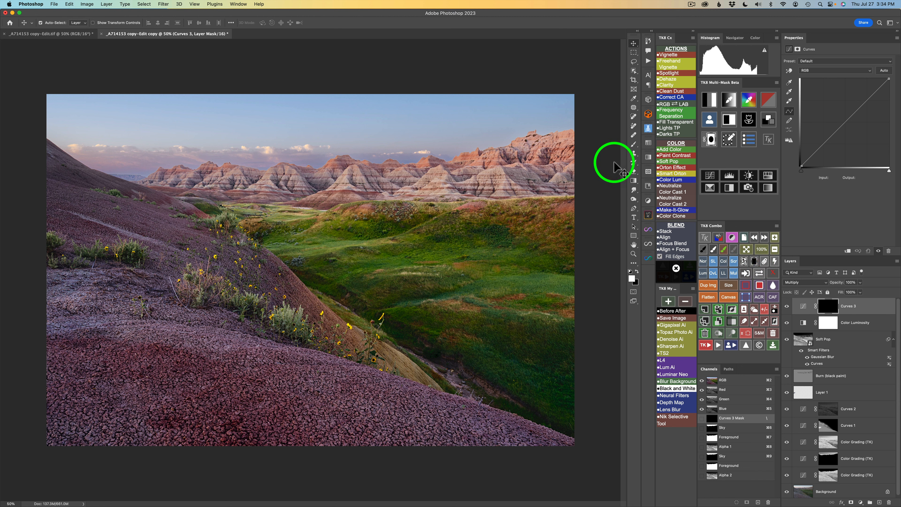
{"action": "left_click", "coordinate": [633, 181]}
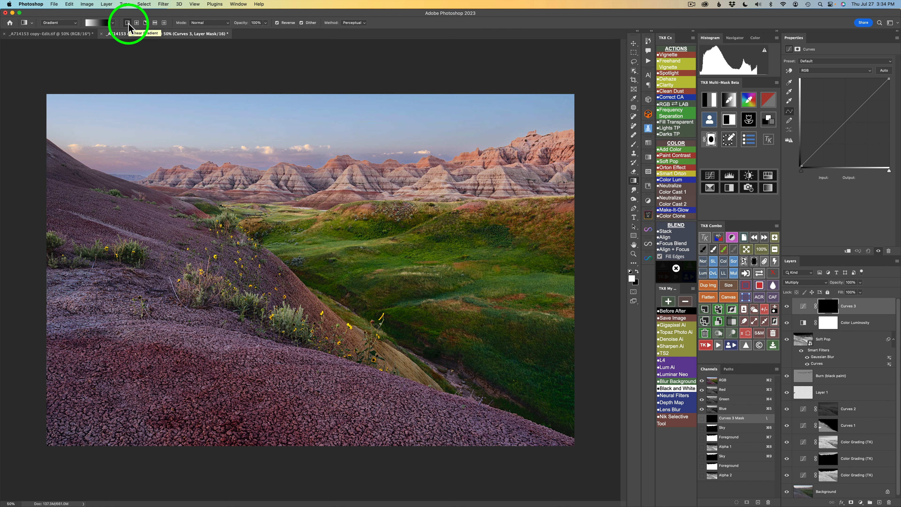
{"action": "left_click", "coordinate": [112, 23]}
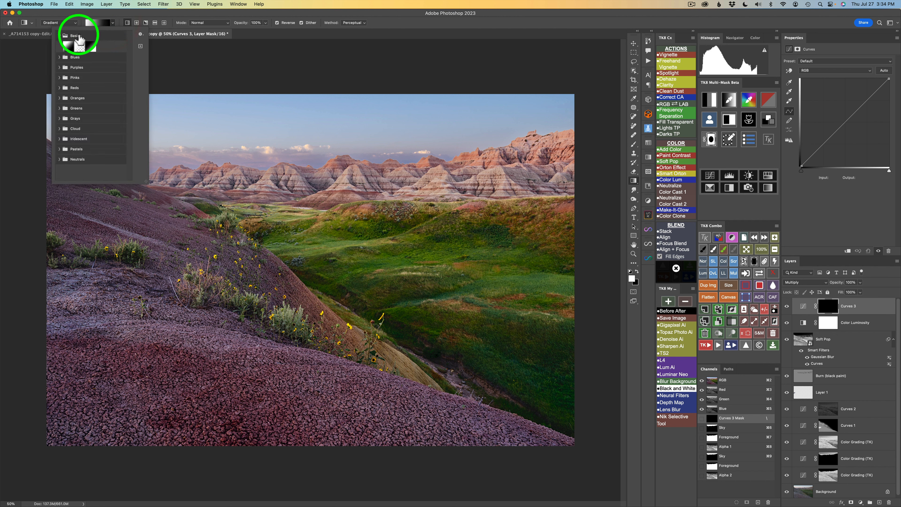
{"action": "left_click", "coordinate": [59, 35]}
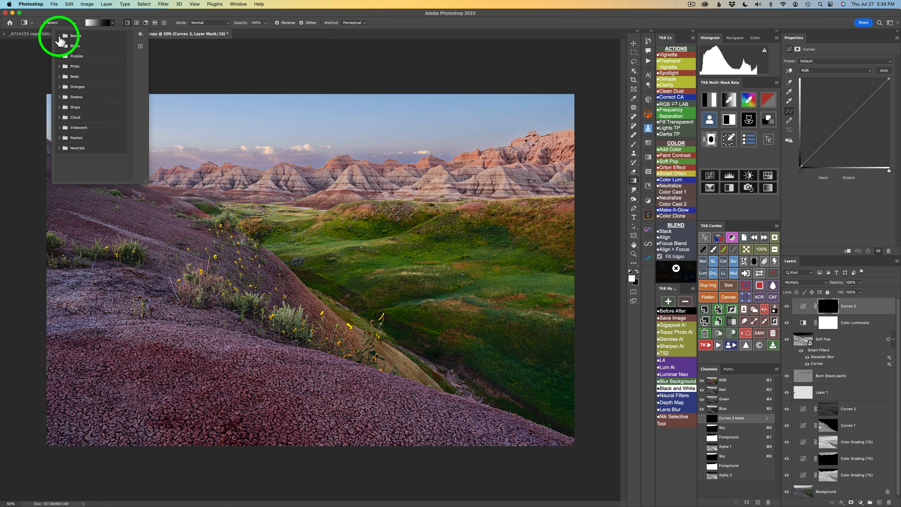
{"action": "left_click", "coordinate": [59, 35]}
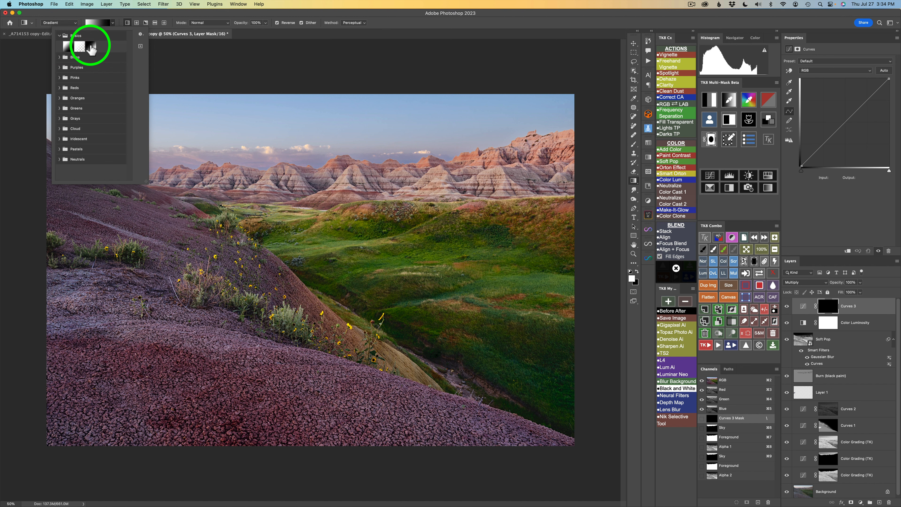
{"action": "left_click", "coordinate": [90, 48]}
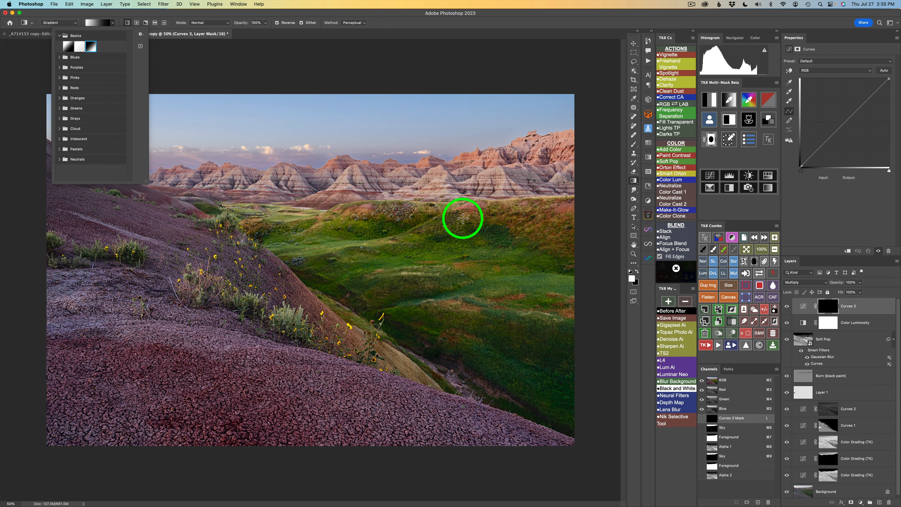
- Darken the sky with a linear mask gradient from above the photo to just above the formations, midpoint 51, and compare with the layer hidden and shown
{"action": "left_click", "coordinate": [318, 80]}
{"action": "mouse_move", "coordinate": [318, 80]}
{"action": "left_mouse_down"}
{"action": "mouse_move", "coordinate": [326, 110]}
{"action": "mouse_move", "coordinate": [310, 111]}
{"action": "mouse_move", "coordinate": [326, 113]}
{"action": "mouse_move", "coordinate": [309, 112]}
{"action": "mouse_move", "coordinate": [335, 114]}
{"action": "mouse_move", "coordinate": [309, 114]}
{"action": "mouse_move", "coordinate": [319, 115]}
{"action": "left_mouse_up"}
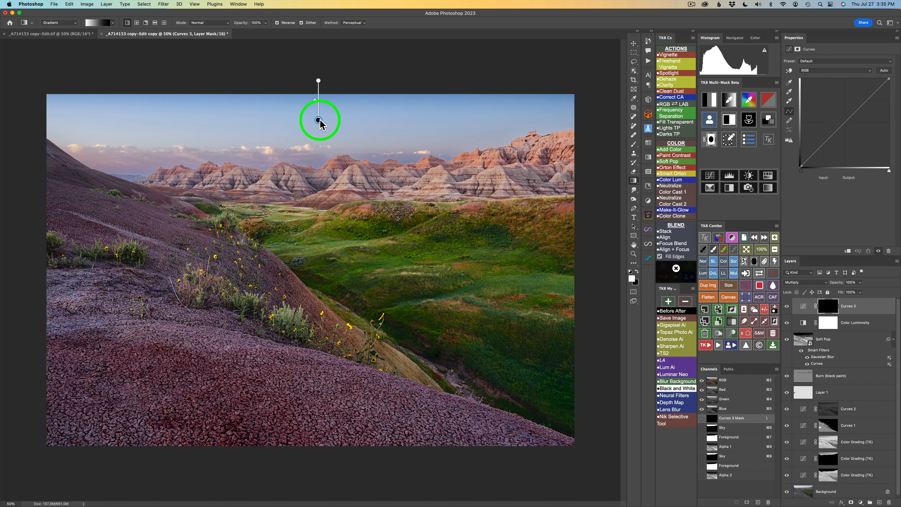
{"action": "mouse_move", "coordinate": [319, 120]}
{"action": "left_mouse_down"}
{"action": "mouse_move", "coordinate": [308, 119]}
{"action": "mouse_move", "coordinate": [318, 121]}
{"action": "mouse_move", "coordinate": [318, 150]}
{"action": "left_mouse_up"}
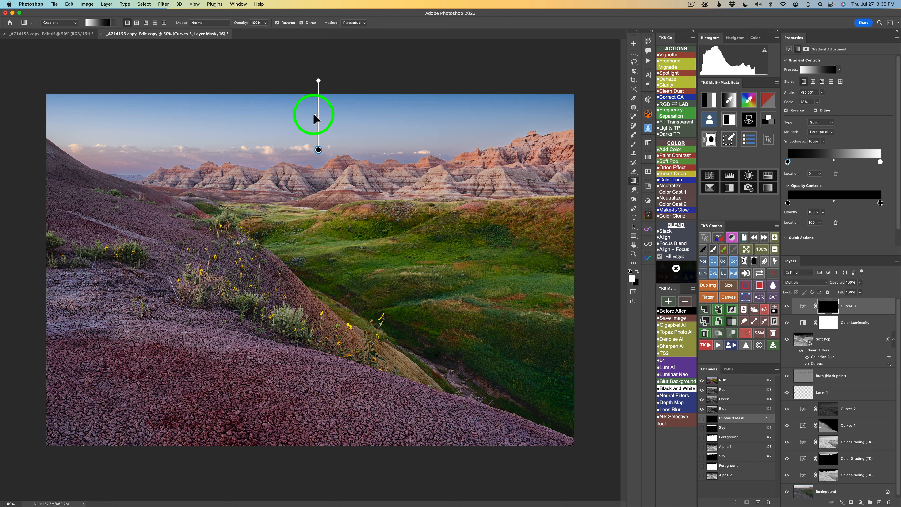
{"action": "left_click", "coordinate": [316, 119]}
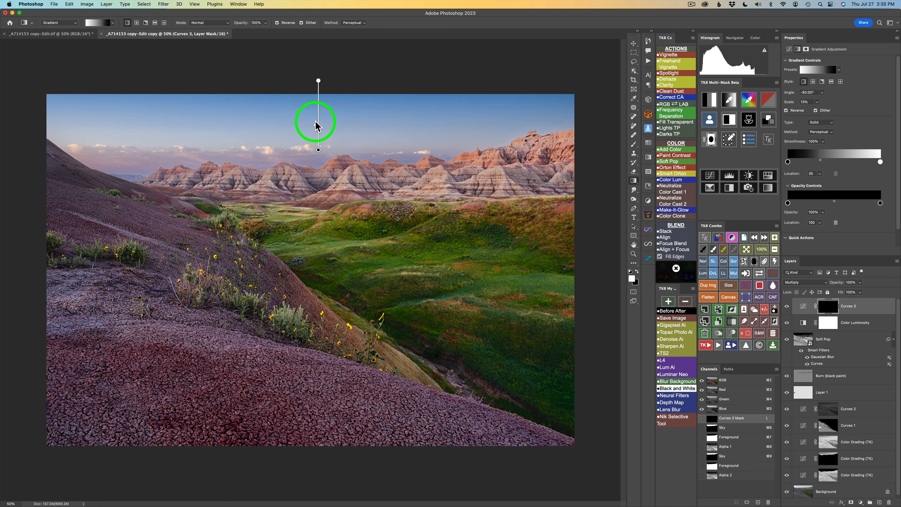
{"action": "left_click_drag", "start_coordinate": [316, 119], "coordinate": [314, 113]}
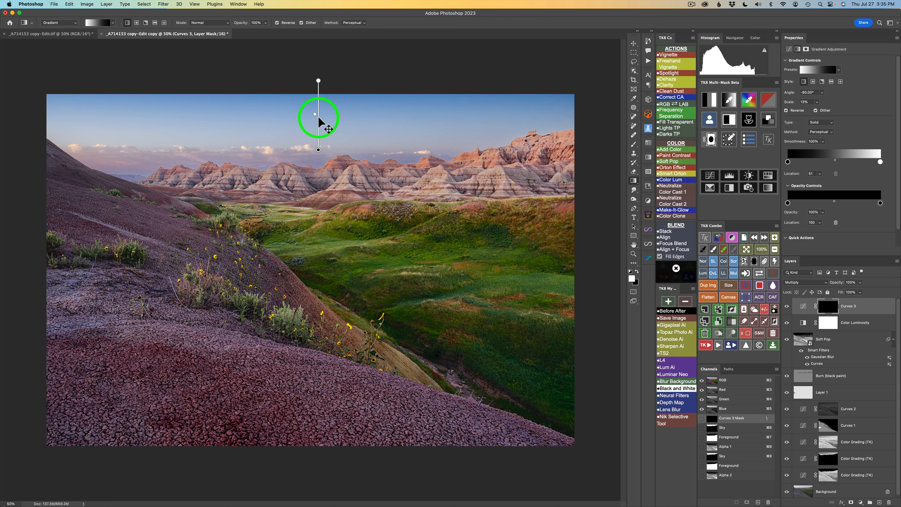
{"action": "left_click", "coordinate": [803, 306]}
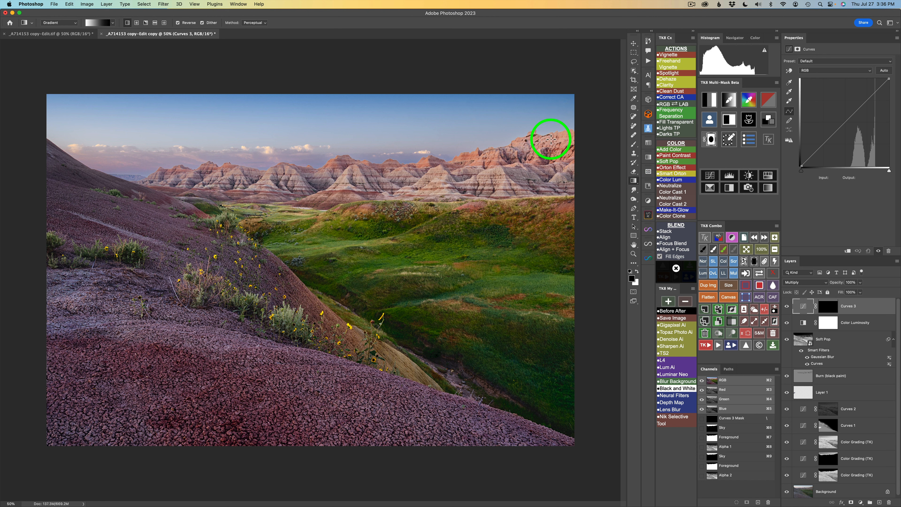
{"action": "left_click", "coordinate": [787, 307]}
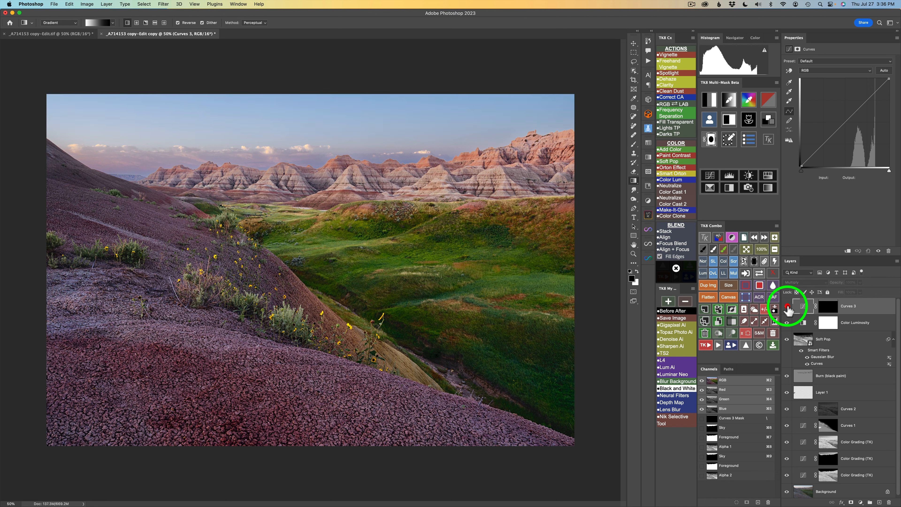
{"action": "left_click", "coordinate": [788, 307]}
{"action": "left_click", "coordinate": [787, 306]}
{"action": "left_click", "coordinate": [787, 307]}
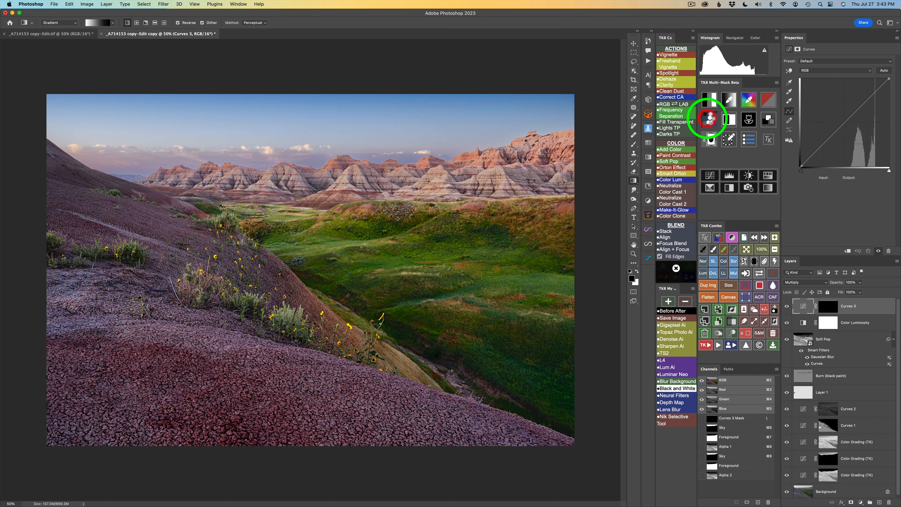
- Load the Foreground selection and paint black on the Curves 3 mask over the formations, checking the mask and the layer's effect
{"action": "left_click", "coordinate": [709, 119]}
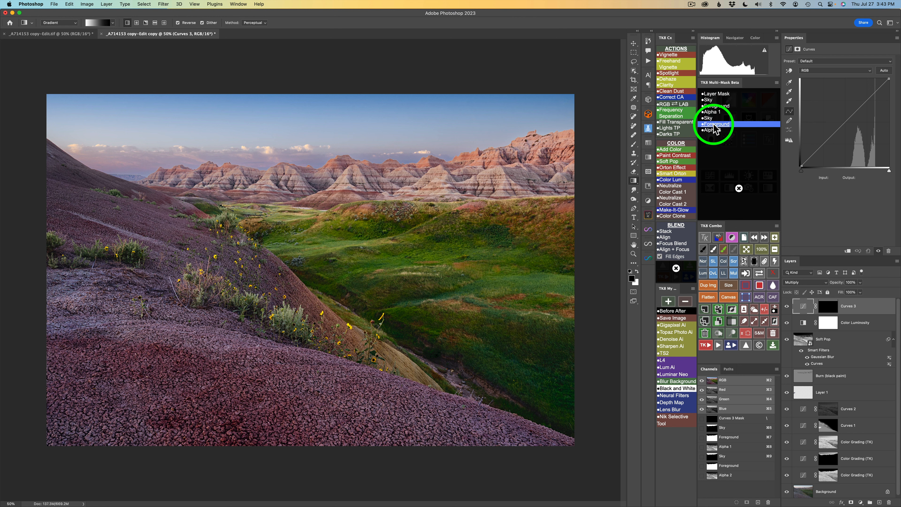
{"action": "left_click", "coordinate": [714, 124]}
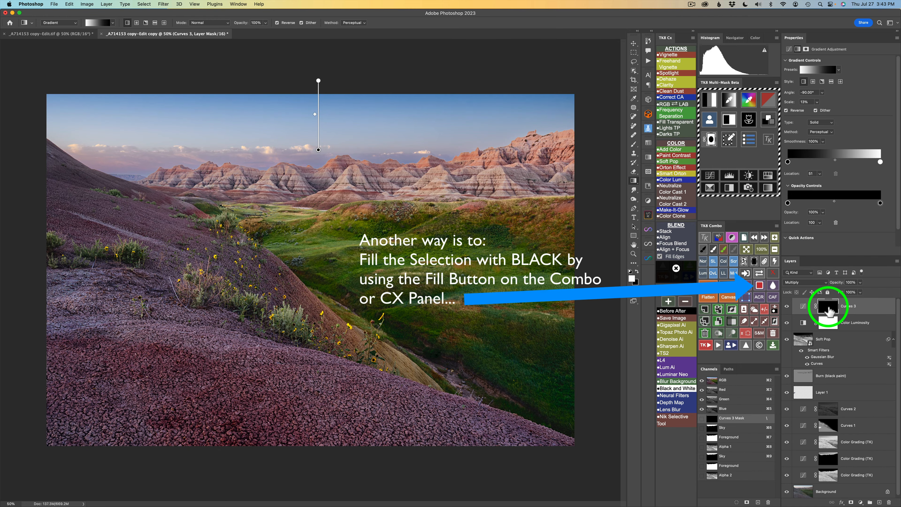
{"action": "left_click", "coordinate": [829, 311]}
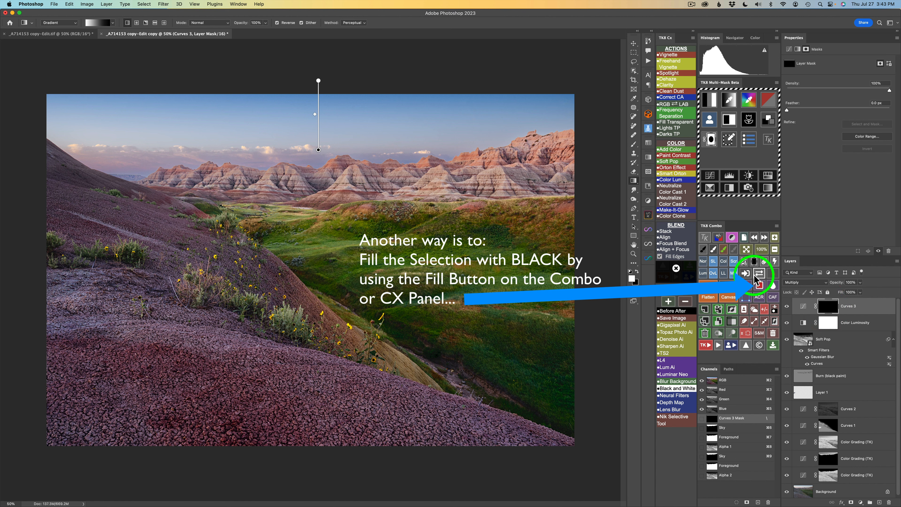
{"action": "left_click", "coordinate": [704, 252]}
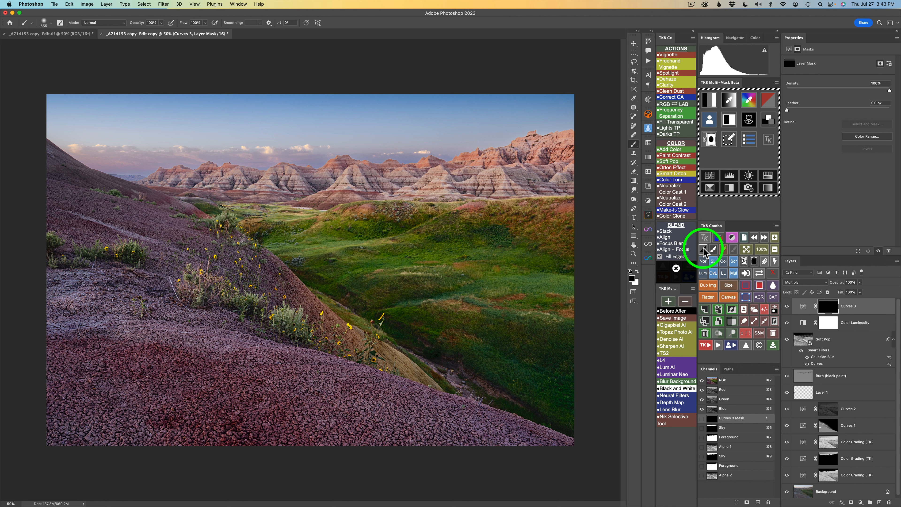
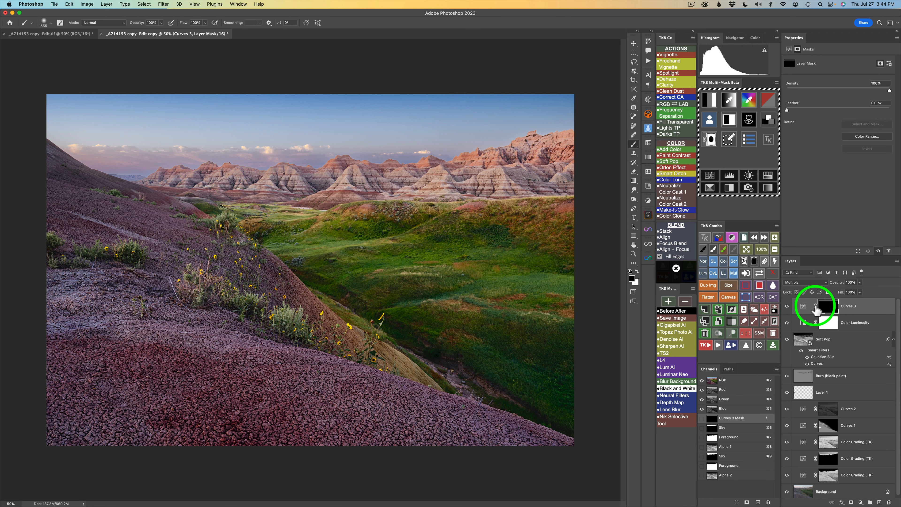
{"action": "left_click", "coordinate": [760, 274]}
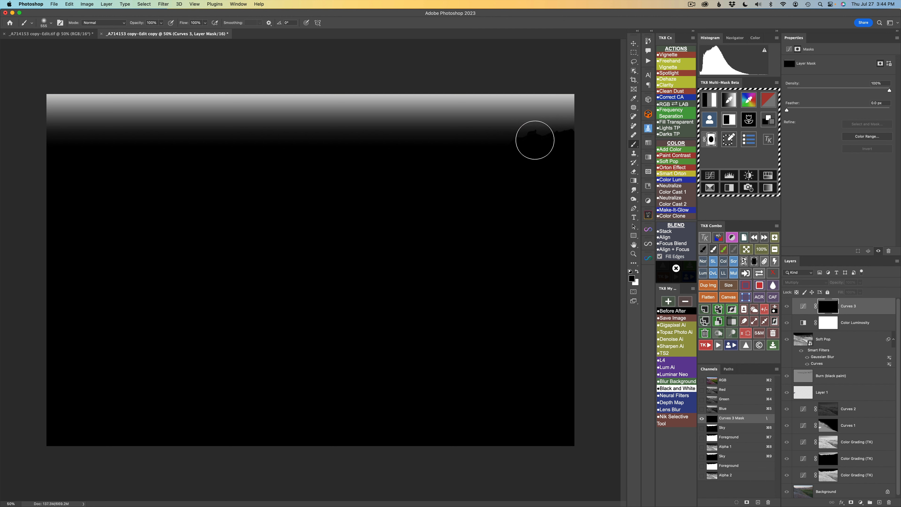
{"action": "left_click", "coordinate": [759, 274]}
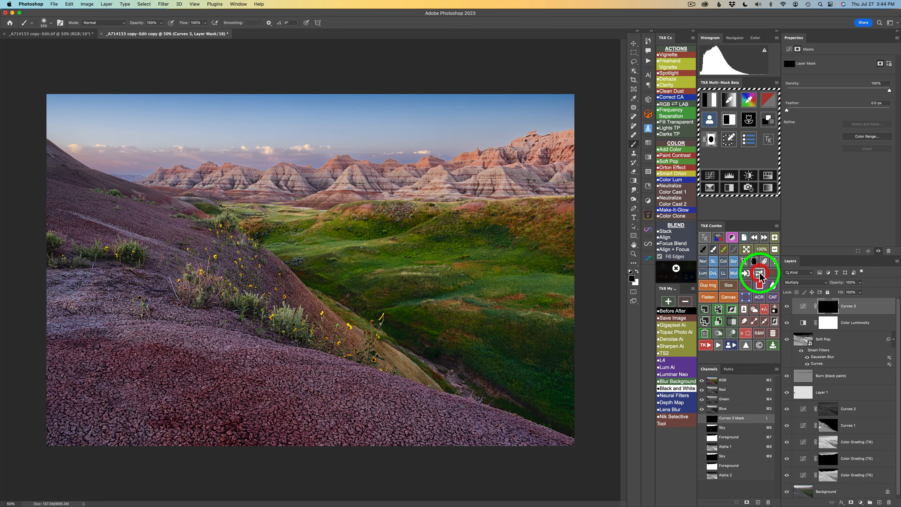
{"action": "left_click", "coordinate": [787, 306]}
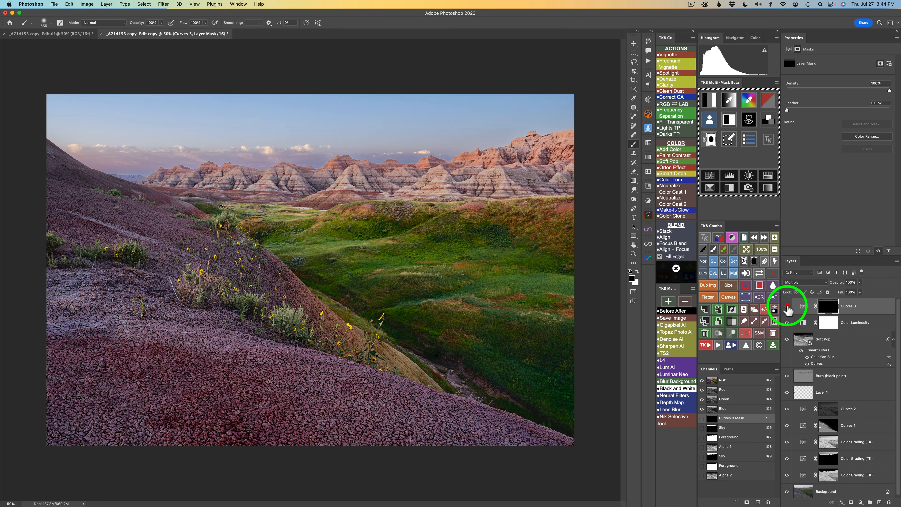
{"action": "left_click", "coordinate": [787, 306]}
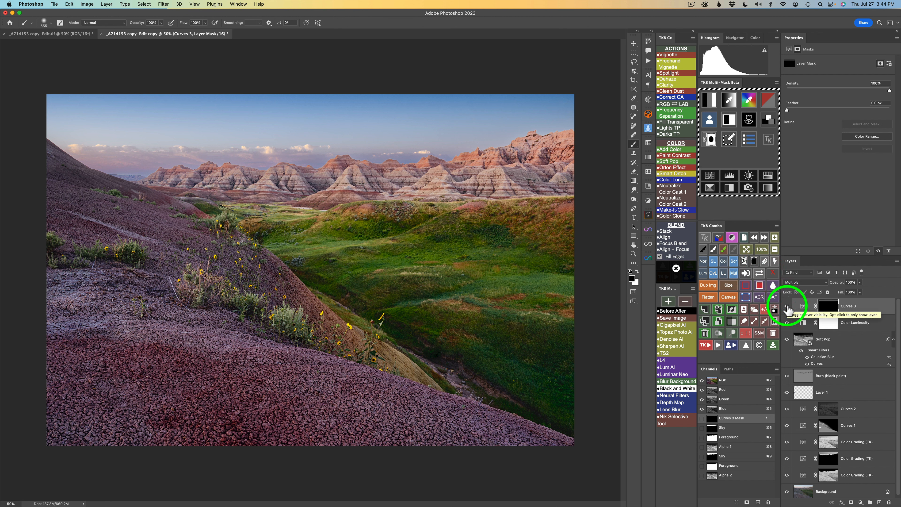
- Set the Curves 3 layer's opacity to 84%, compare the sky with the layer hidden and shown, and check its mask gradient
{"action": "left_click_drag", "start_coordinate": [837, 283], "coordinate": [832, 284]}
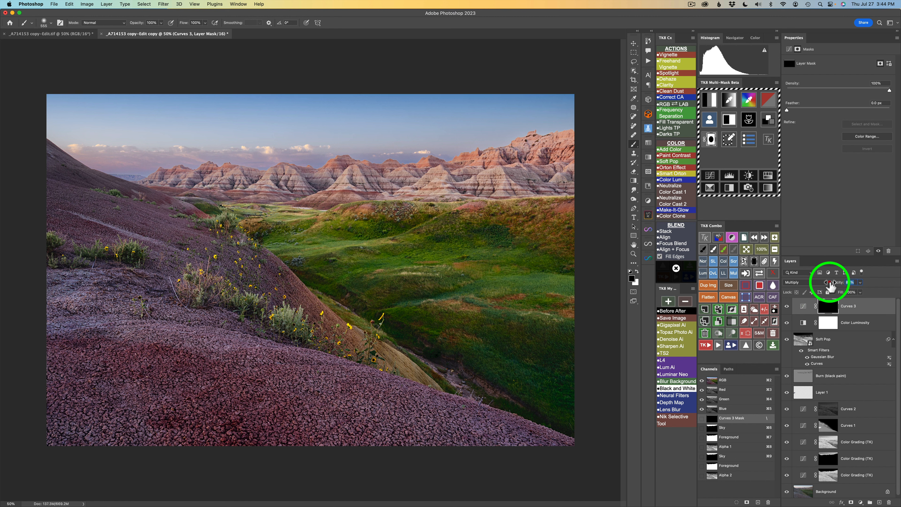
{"action": "left_click", "coordinate": [787, 307]}
{"action": "left_click", "coordinate": [787, 306]}
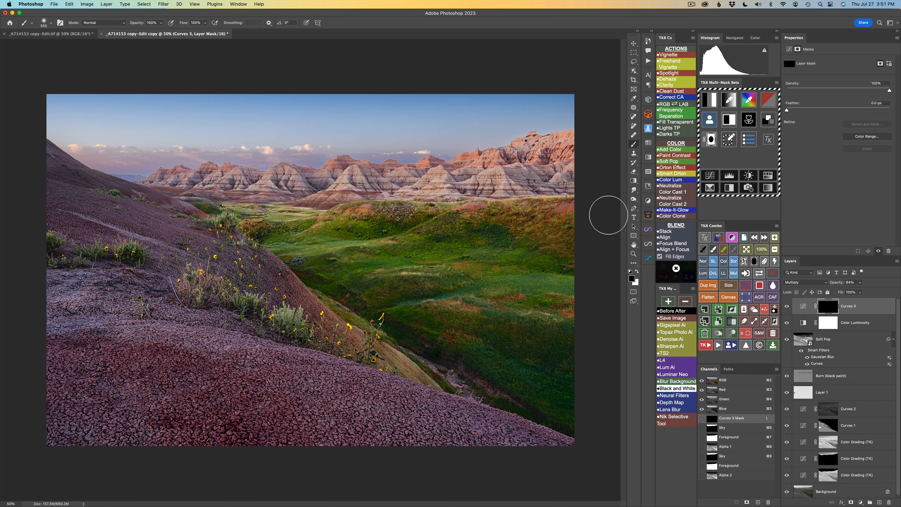
{"action": "left_click", "coordinate": [634, 181]}
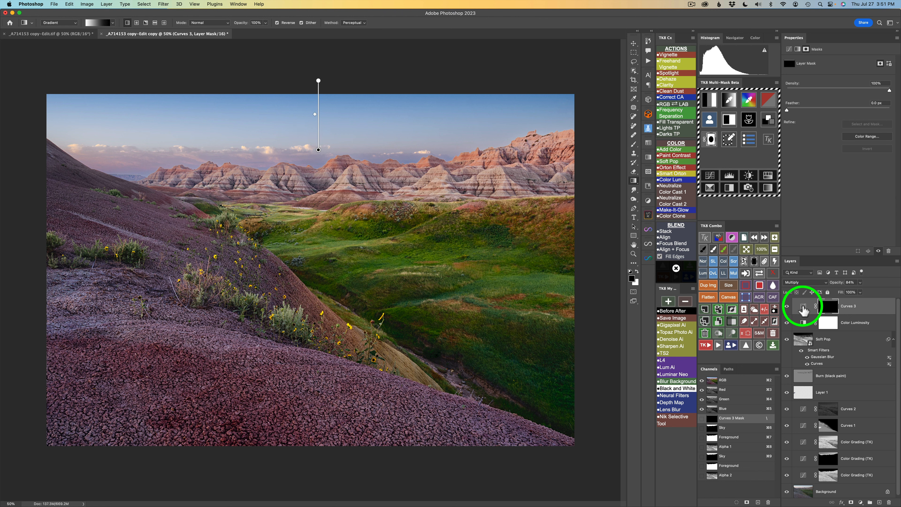
{"action": "left_click", "coordinate": [803, 308]}
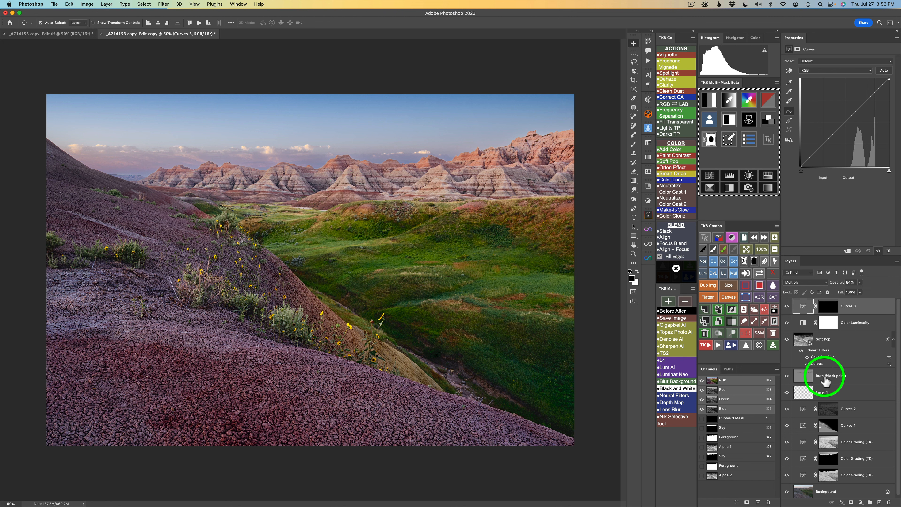
- Set the Burn (black paint) layer's opacity to 78%, comparing the photo with the layer hidden and shown
{"action": "left_click", "coordinate": [804, 378]}
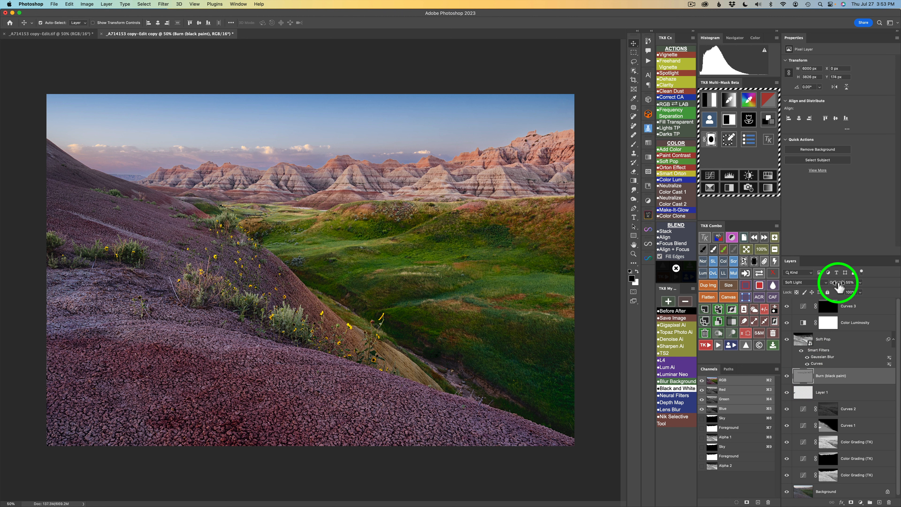
{"action": "left_click_drag", "start_coordinate": [837, 287], "coordinate": [846, 284]}
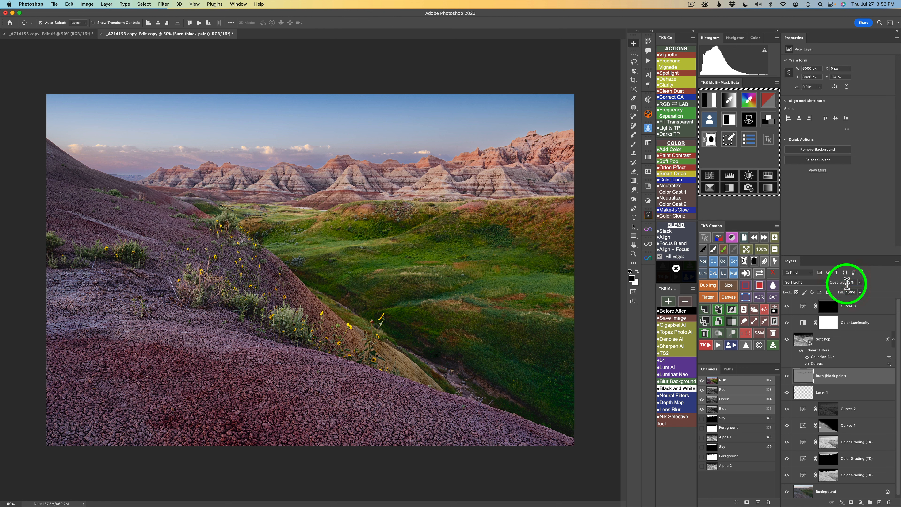
{"action": "left_click", "coordinate": [786, 376]}
{"action": "left_click", "coordinate": [786, 376]}
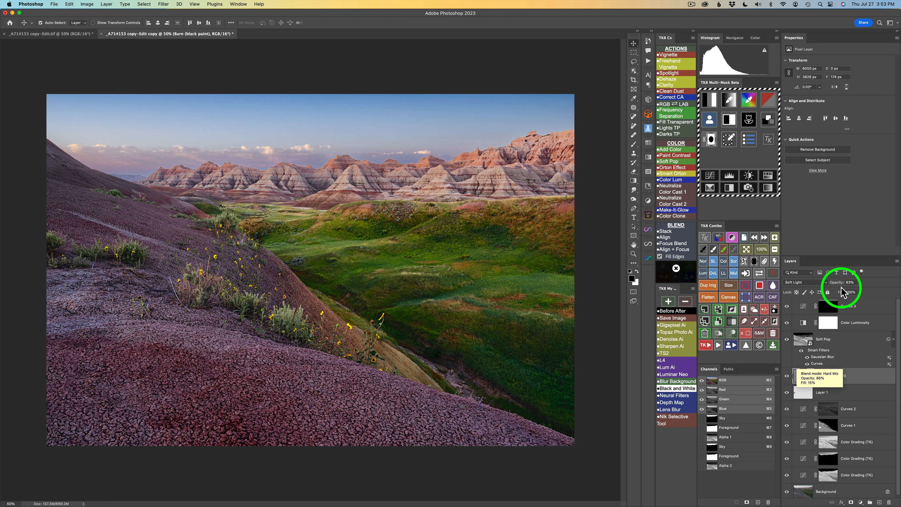
{"action": "left_click_drag", "start_coordinate": [841, 283], "coordinate": [838, 285]}
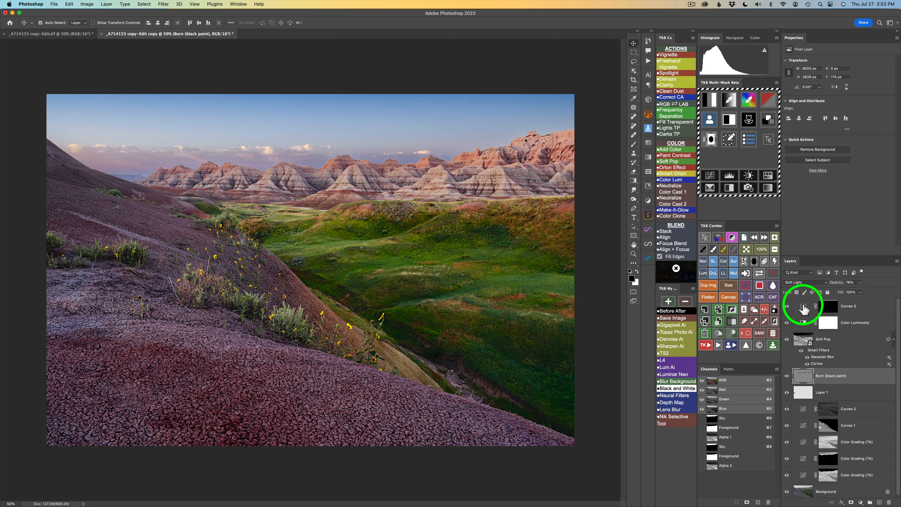
- Run the Vignette action above the Curves 3 layer, accepting a Gaussian Blur radius of 454.5 pixels for its mask
{"action": "left_click", "coordinate": [804, 308]}
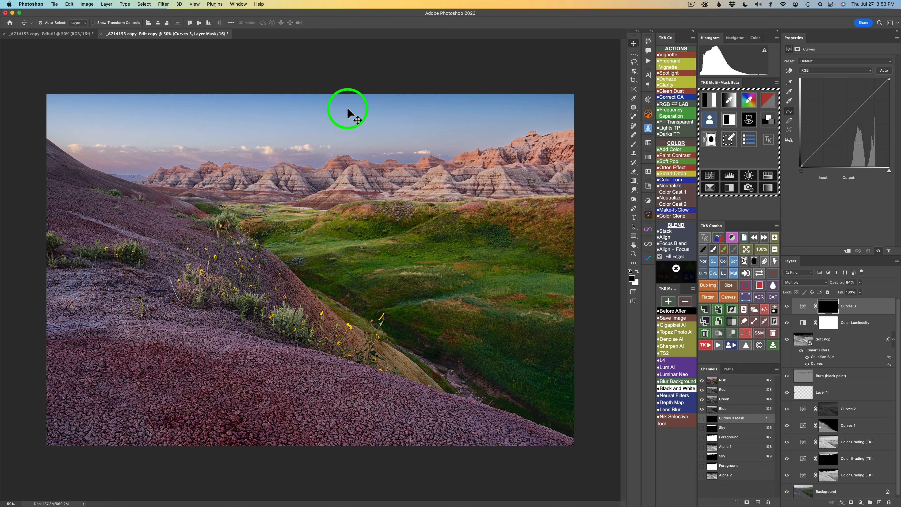
{"action": "left_click", "coordinate": [670, 56]}
{"action": "left_click", "coordinate": [698, 170]}
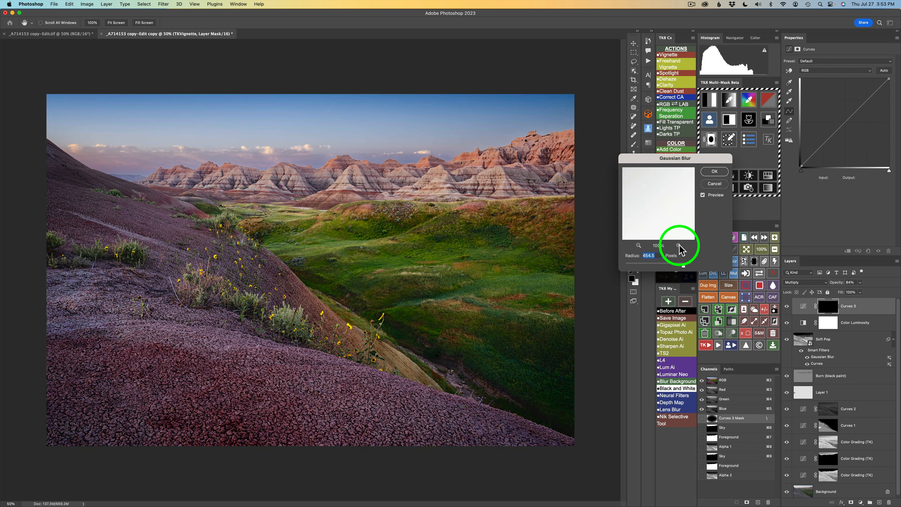
{"action": "left_click", "coordinate": [714, 172]}
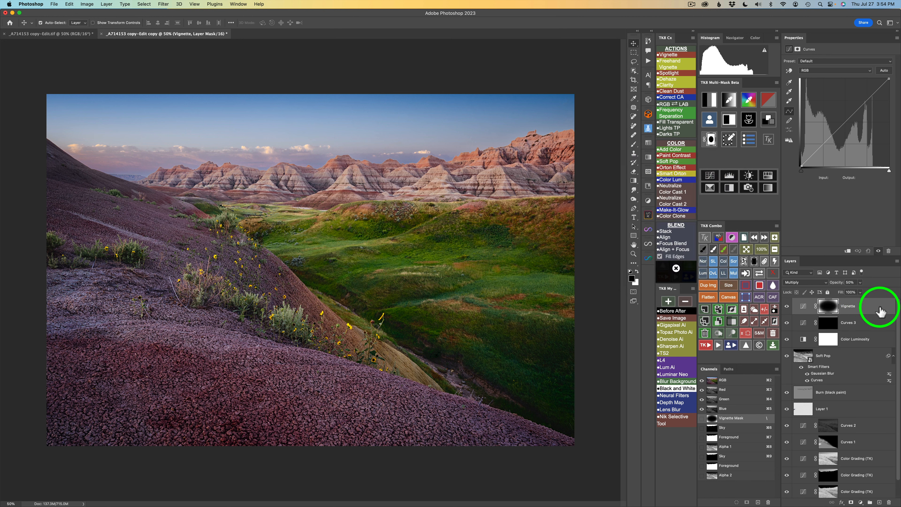
- Protect the shadows from the Vignette layer by splitting the Blend If underlying-layer black point to 11/79
{"action": "double_click", "coordinate": [881, 312]}
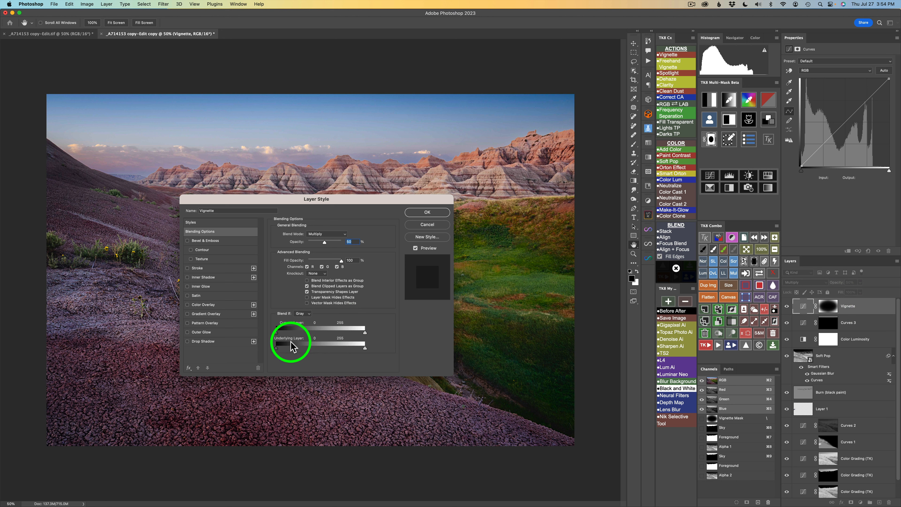
{"action": "key", "text": "alt"}
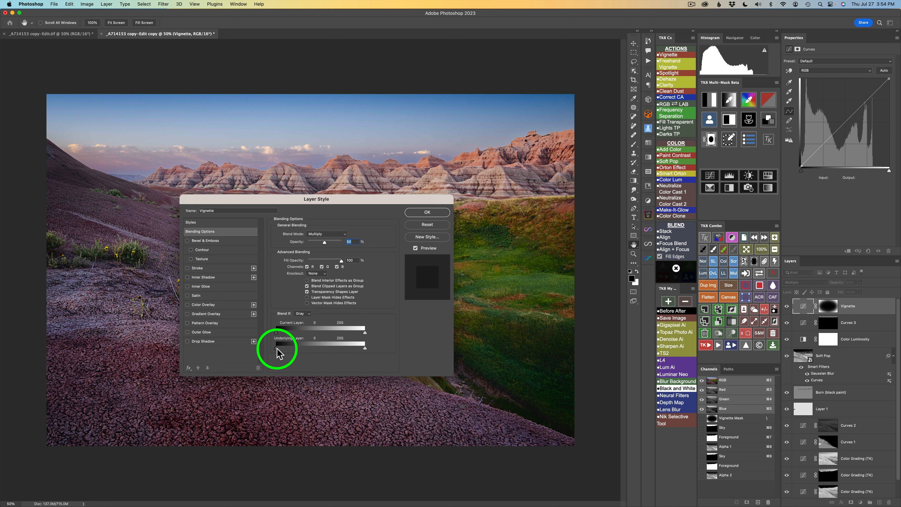
{"action": "mouse_move", "coordinate": [277, 348]}
{"action": "left_mouse_down"}
{"action": "mouse_move", "coordinate": [311, 350]}
{"action": "mouse_move", "coordinate": [275, 348]}
{"action": "mouse_move", "coordinate": [281, 354]}
{"action": "left_mouse_up"}
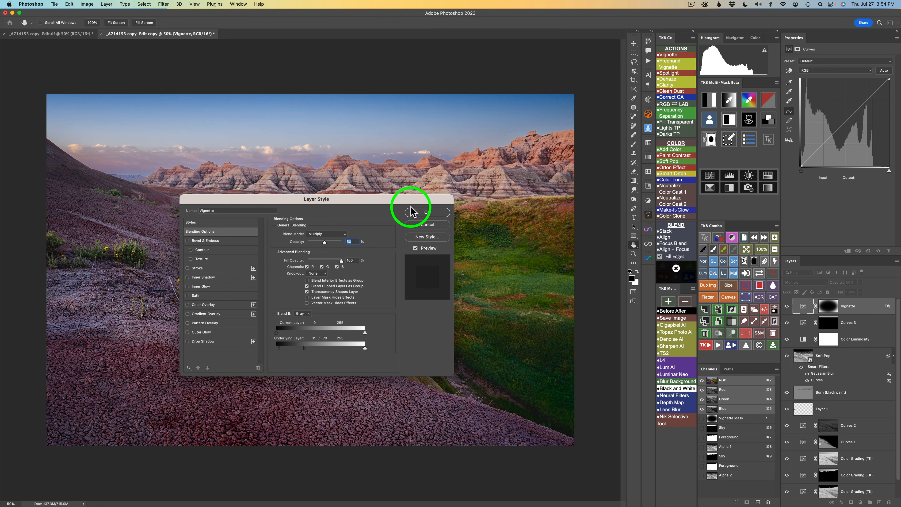
{"action": "left_click", "coordinate": [418, 213]}
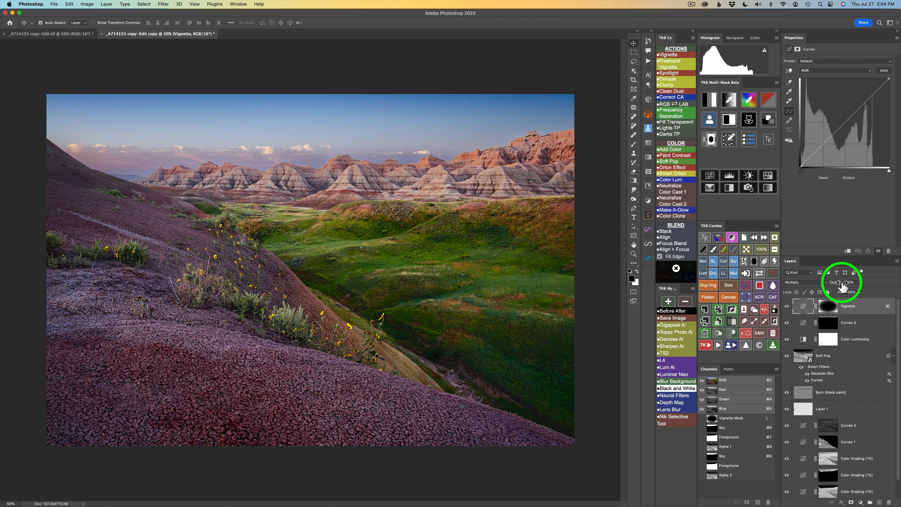
- Set the Vignette layer's opacity to 40% and compare the photo with the layer hidden and shown
{"action": "left_click_drag", "start_coordinate": [841, 287], "coordinate": [837, 287]}
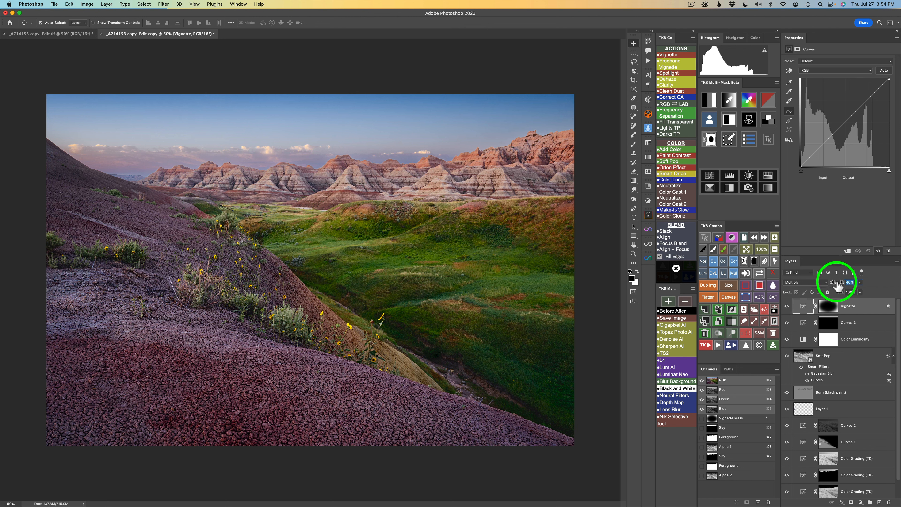
{"action": "left_click", "coordinate": [787, 306]}
{"action": "left_click", "coordinate": [786, 307]}
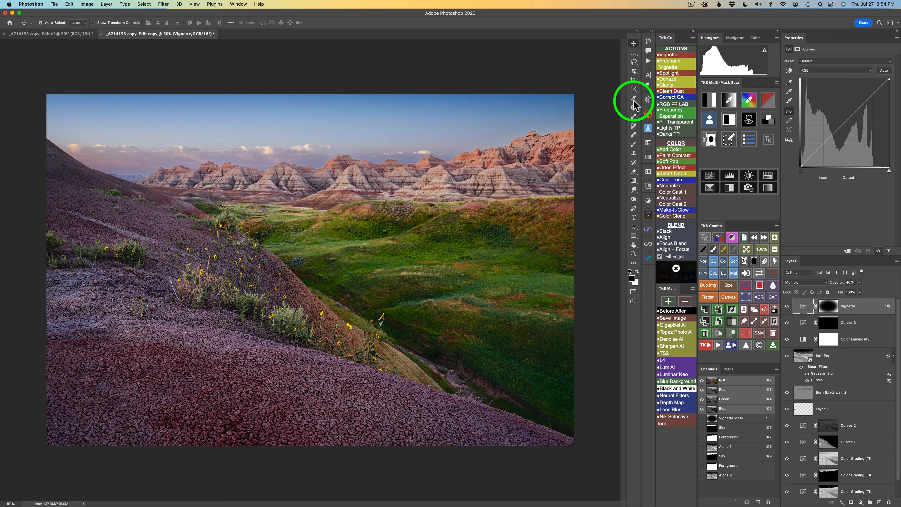
- Load the Sky selection and paint black at 50% opacity on the Vignette mask across the sky, checking the mask and the layer's effect
{"action": "left_click", "coordinate": [709, 120]}
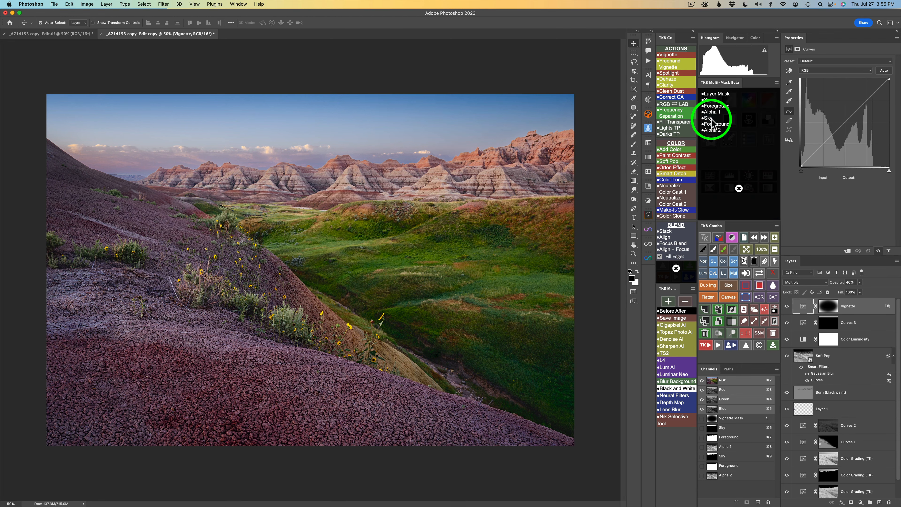
{"action": "left_click", "coordinate": [709, 101]}
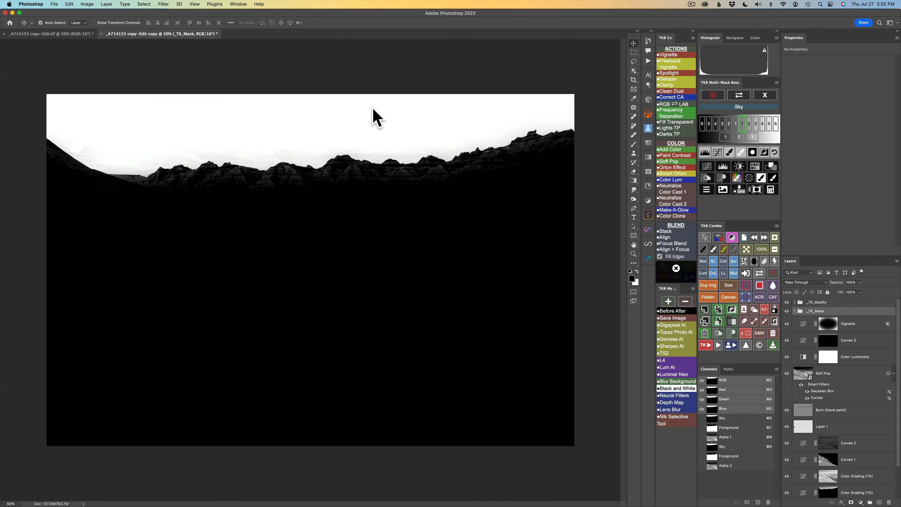
{"action": "left_click", "coordinate": [374, 108]}
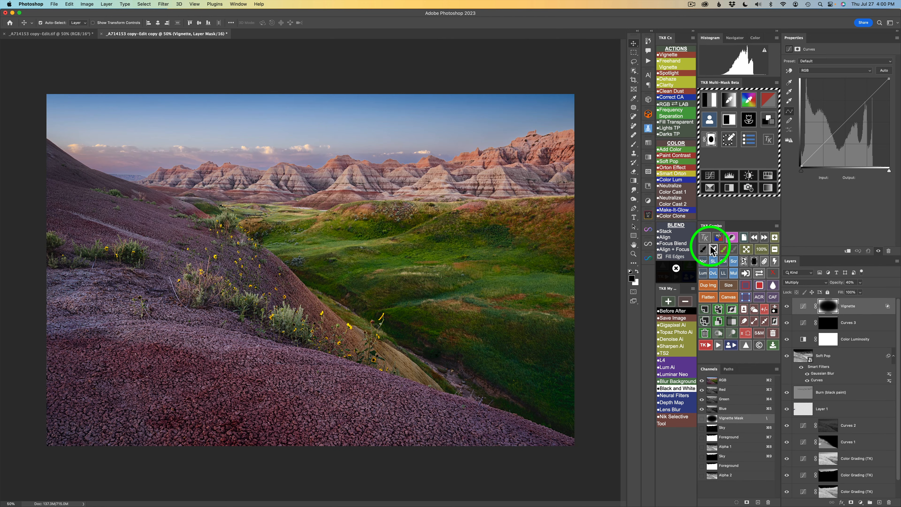
{"action": "left_click", "coordinate": [704, 251]}
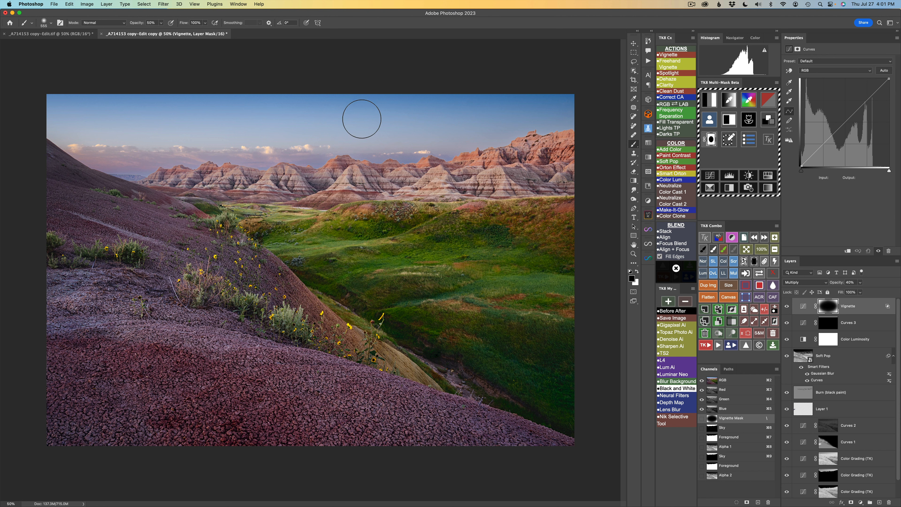
{"action": "left_click_drag", "start_coordinate": [344, 102], "coordinate": [372, 111]}
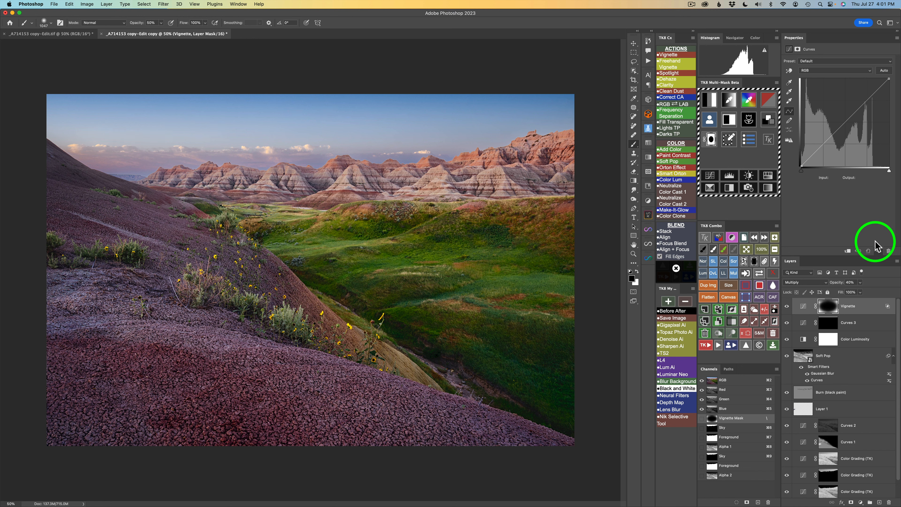
{"action": "left_click", "coordinate": [760, 274]}
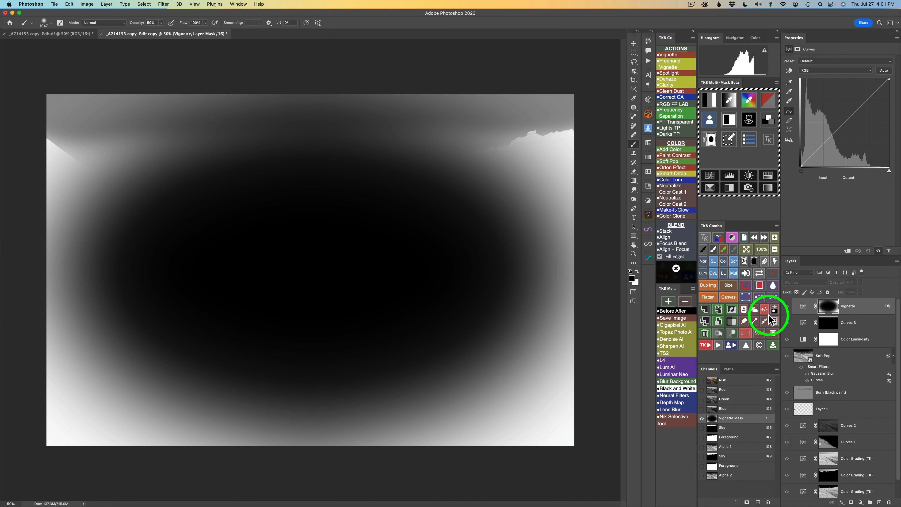
{"action": "left_click", "coordinate": [759, 274]}
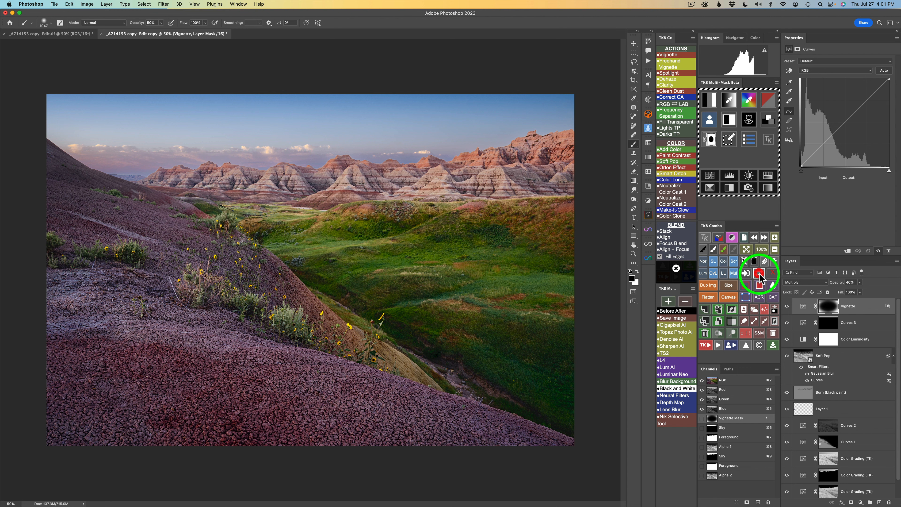
{"action": "left_click", "coordinate": [787, 307]}
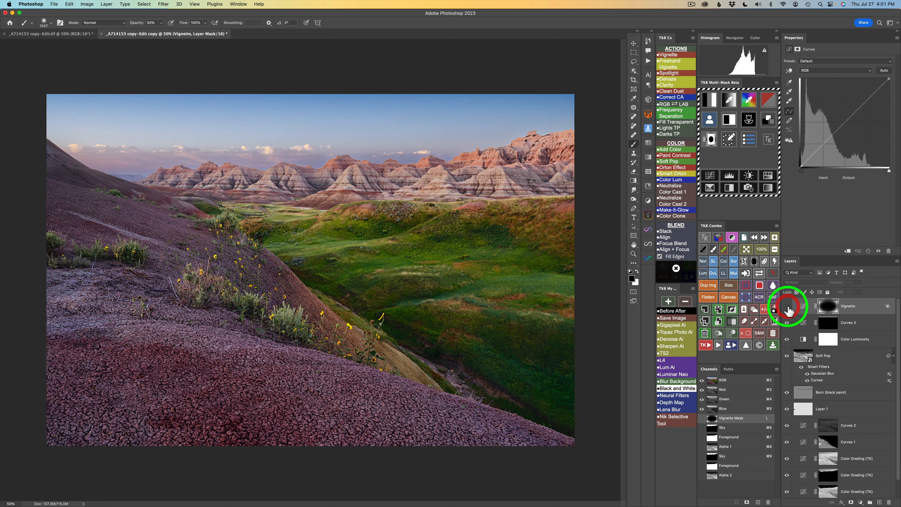
{"action": "left_click", "coordinate": [787, 306]}
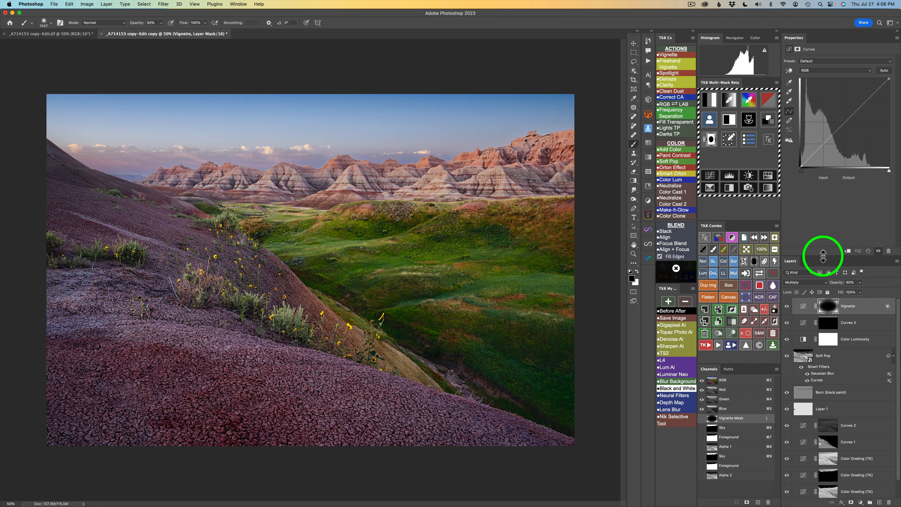
- Add a Curves layer through the Midtones 1 luminosity mask in Screen mode at about 39% opacity, and compare its effect
{"action": "mouse_move", "coordinate": [823, 254]}
{"action": "left_mouse_down"}
{"action": "mouse_move", "coordinate": [832, 192]}
{"action": "mouse_move", "coordinate": [827, 204]}
{"action": "left_mouse_up"}
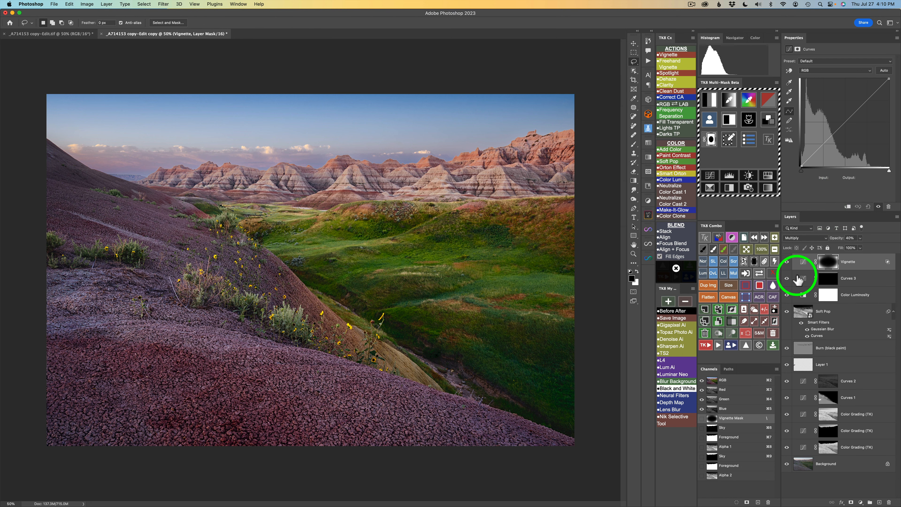
{"action": "left_click", "coordinate": [713, 100]}
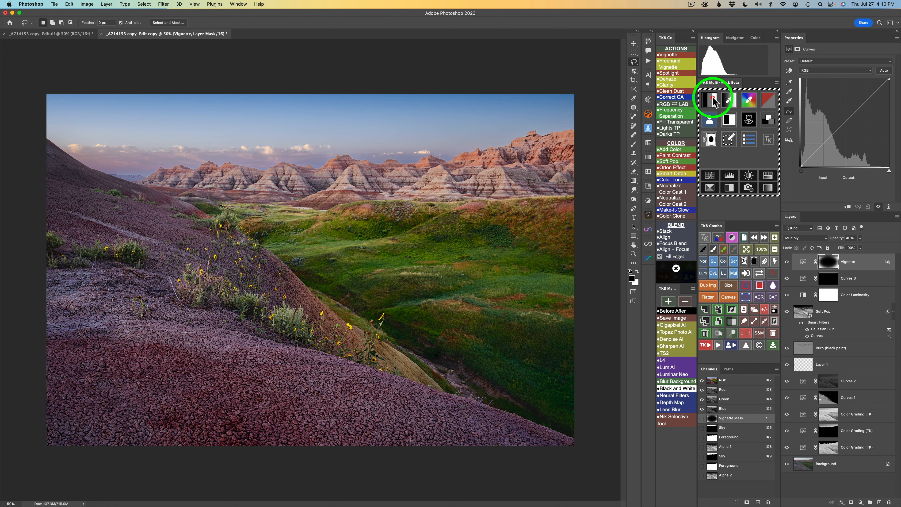
{"action": "left_click", "coordinate": [726, 137]}
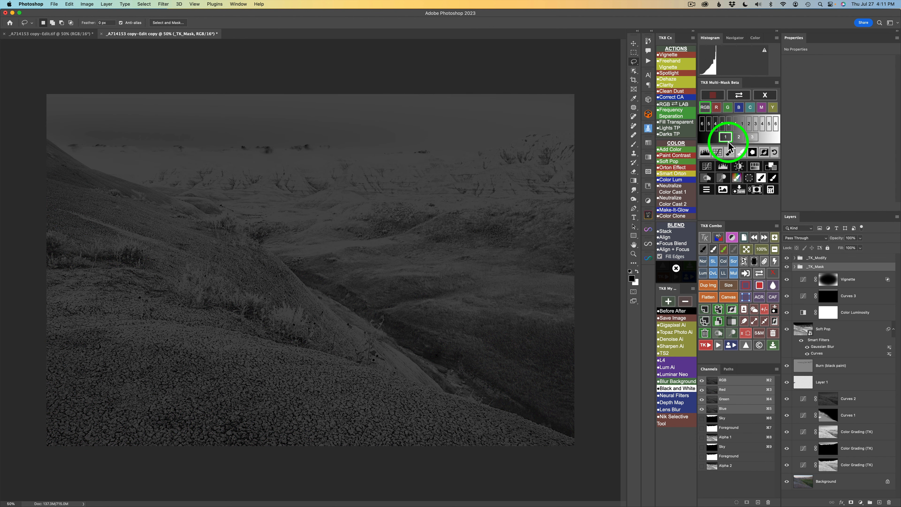
{"action": "left_click", "coordinate": [708, 166]}
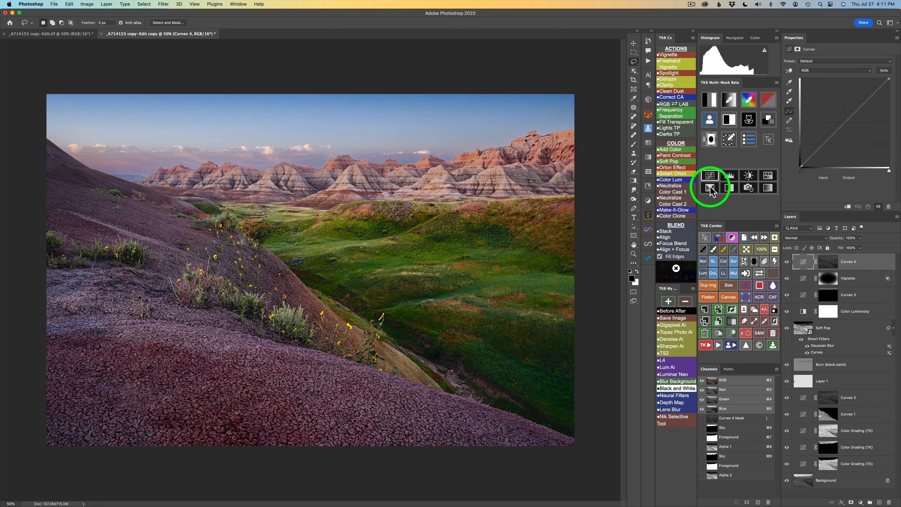
{"action": "left_click", "coordinate": [734, 261]}
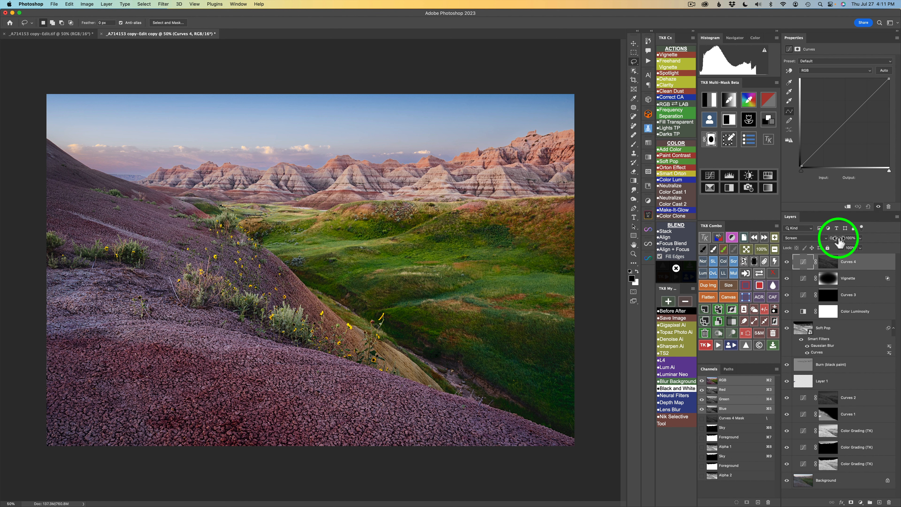
{"action": "left_click_drag", "start_coordinate": [838, 241], "coordinate": [751, 229]}
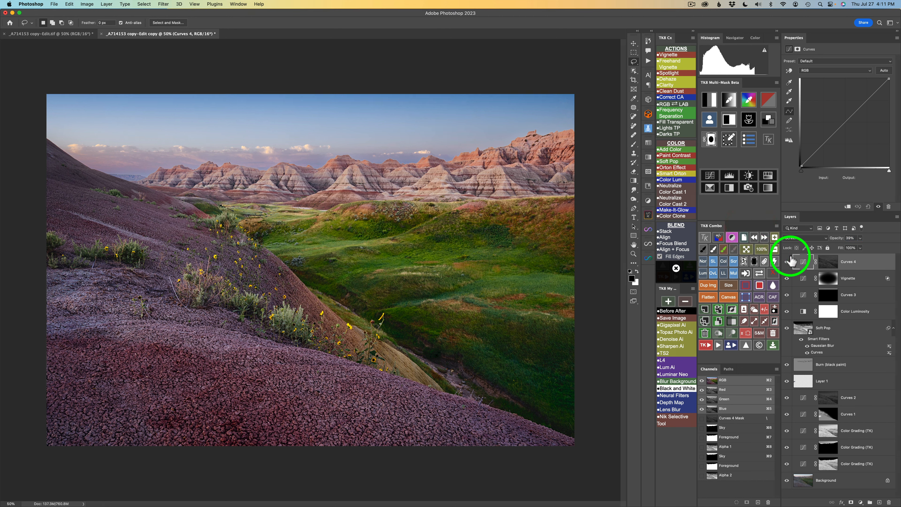
{"action": "left_click", "coordinate": [787, 262]}
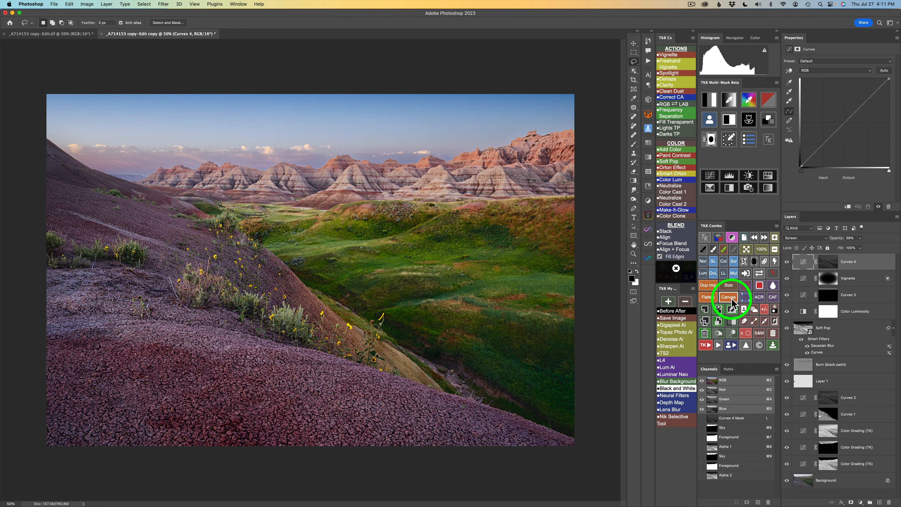
- Stamp the visible layers into a new top layer and ready the Clone Stamp tool in Darker Color mode for the ridge line
{"action": "left_click", "coordinate": [719, 310]}
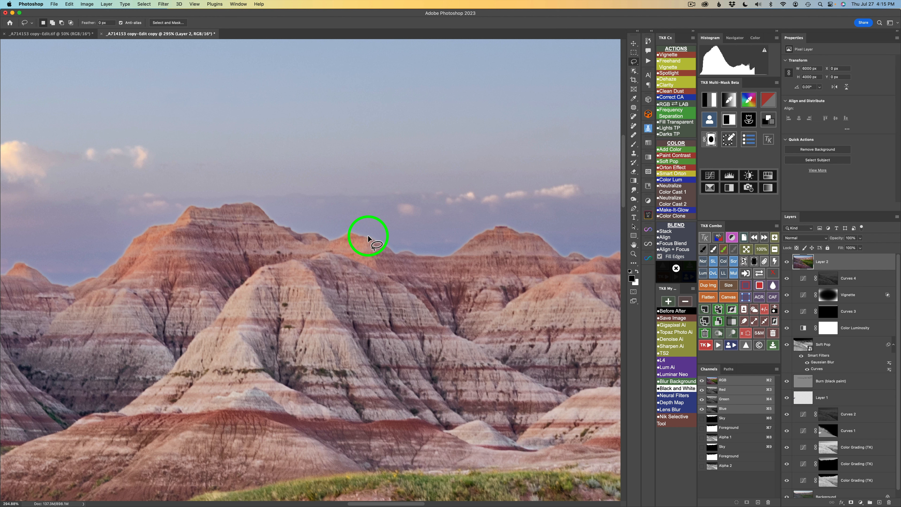
{"action": "key", "text": "s"}
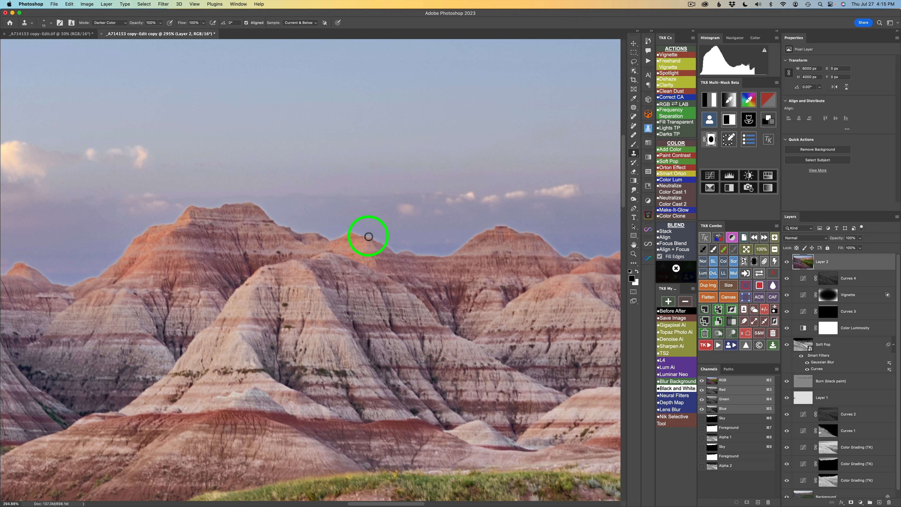
{"action": "left_click", "coordinate": [124, 24]}
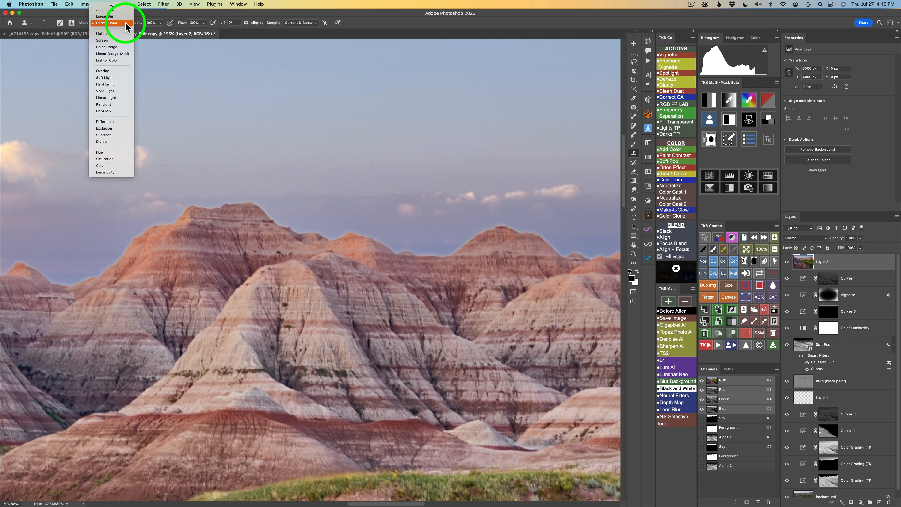
{"action": "mouse_move", "coordinate": [121, 4]}
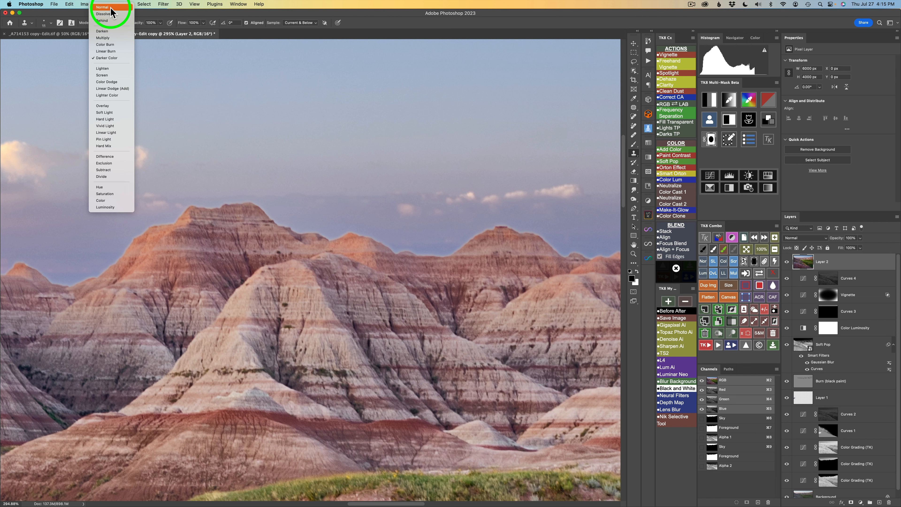
{"action": "left_click", "coordinate": [113, 57]}
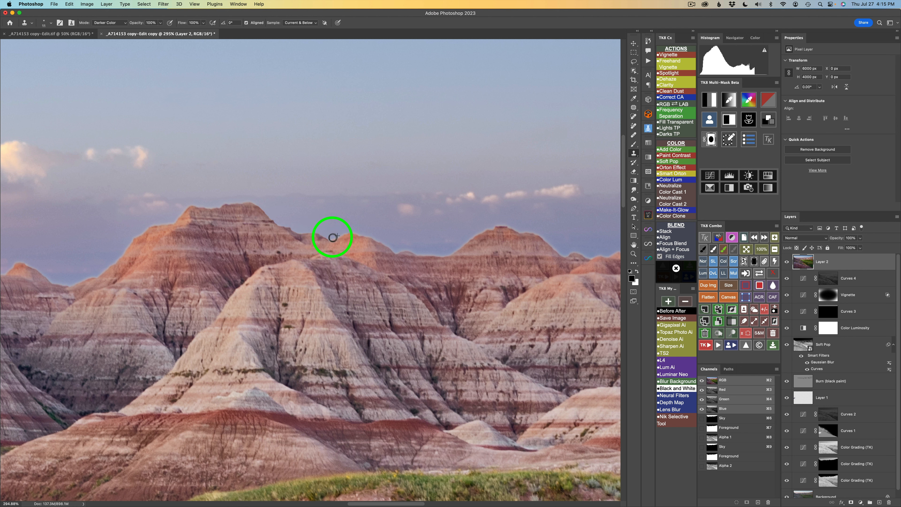
- Sample the sky just above the central ridge and clone it along the ridge line's bright edge
{"action": "left_click", "coordinate": [332, 233]}
{"action": "left_click", "coordinate": [332, 234]}
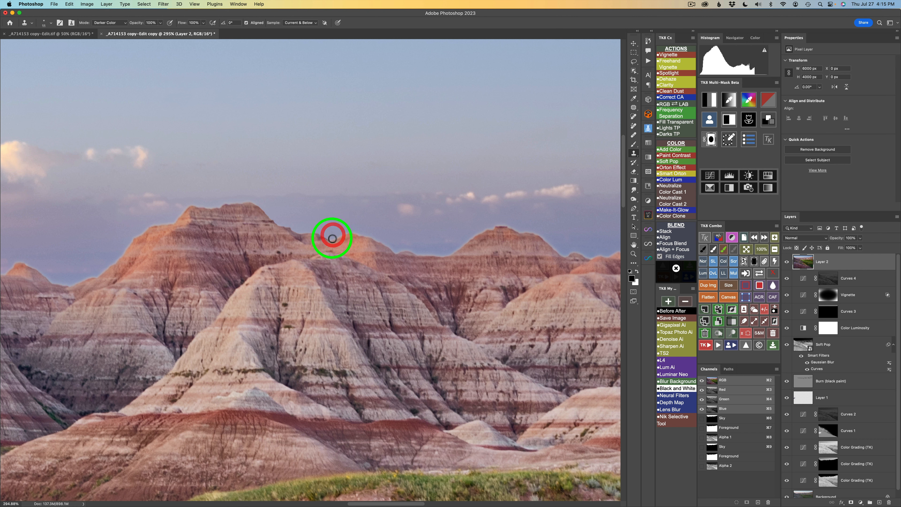
{"action": "mouse_move", "coordinate": [332, 240]}
{"action": "left_mouse_down"}
{"action": "mouse_move", "coordinate": [356, 233]}
{"action": "mouse_move", "coordinate": [393, 249]}
{"action": "left_mouse_up"}
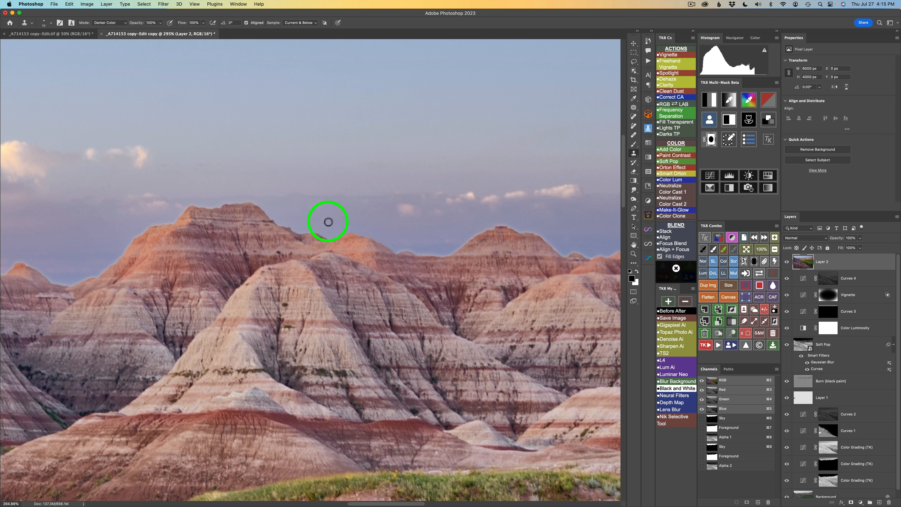
- Compare the ridge line with the cloned layer hidden and shown, both at 500% and at 100% magnification
{"action": "left_click", "coordinate": [776, 237]}
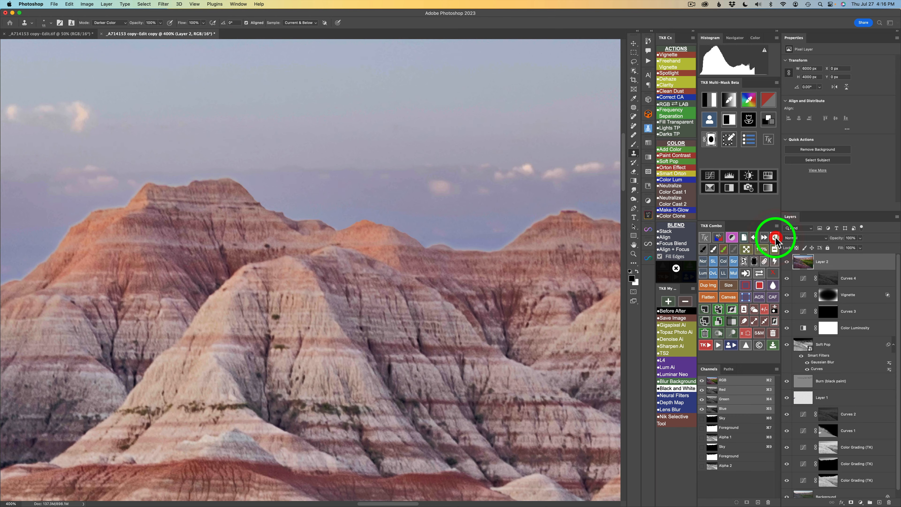
{"action": "left_click", "coordinate": [775, 238]}
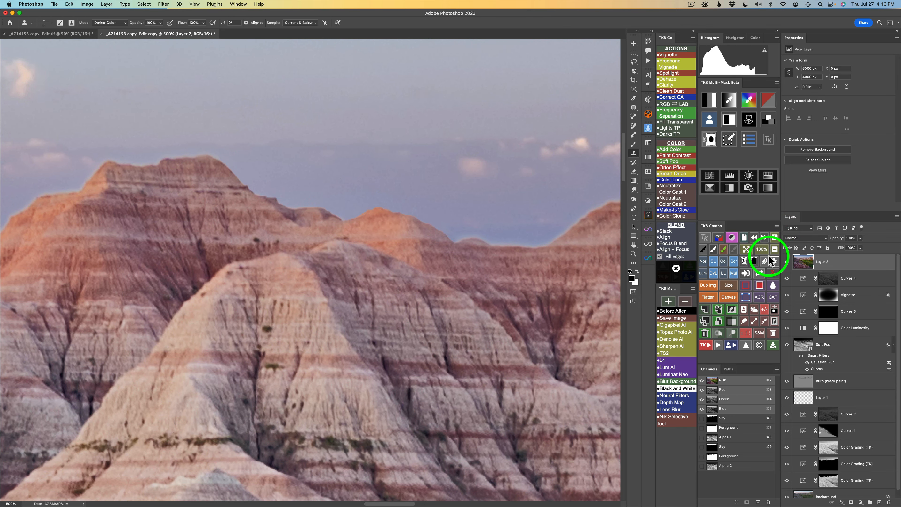
{"action": "left_click", "coordinate": [786, 265]}
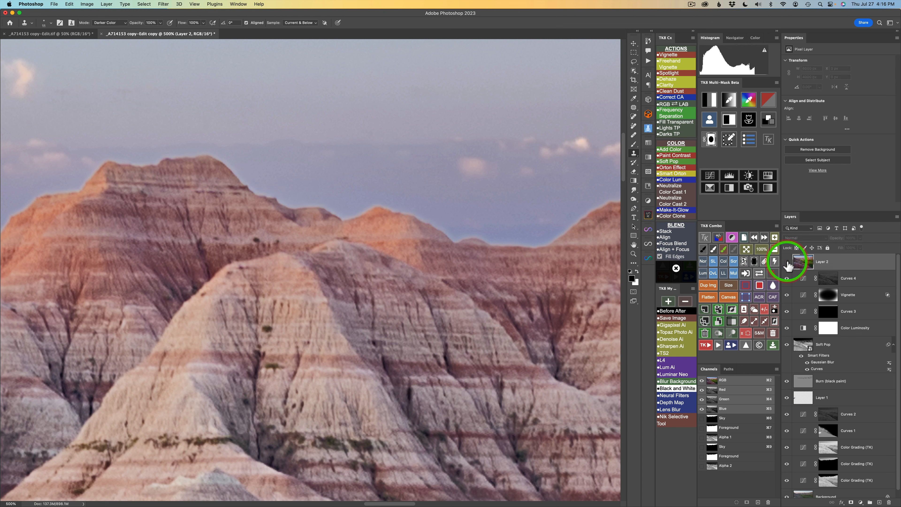
{"action": "left_click", "coordinate": [787, 265]}
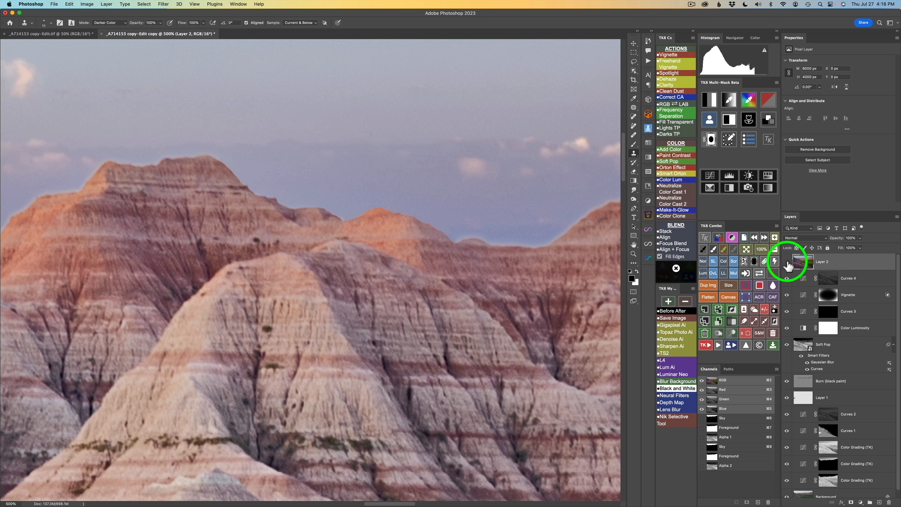
{"action": "left_click", "coordinate": [787, 262]}
{"action": "left_click", "coordinate": [787, 263]}
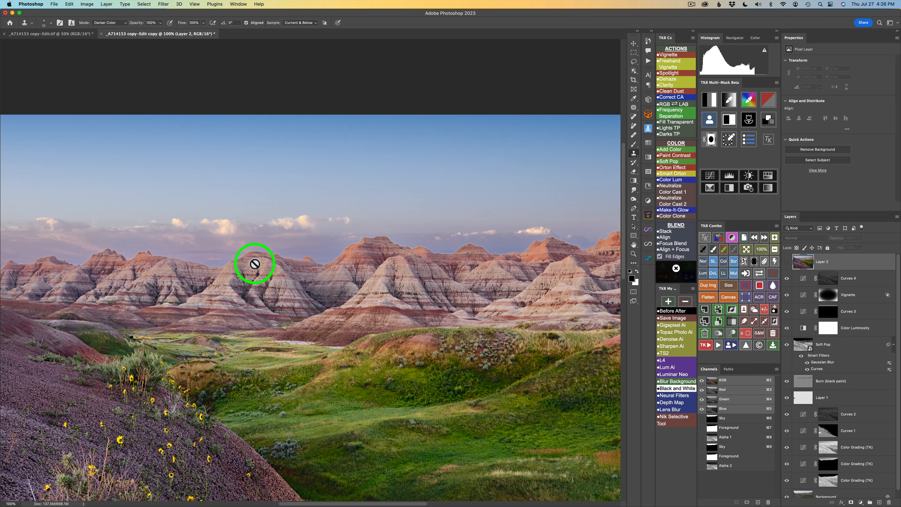
{"action": "left_click", "coordinate": [786, 263]}
{"action": "left_click", "coordinate": [786, 264]}
{"action": "left_click", "coordinate": [787, 264]}
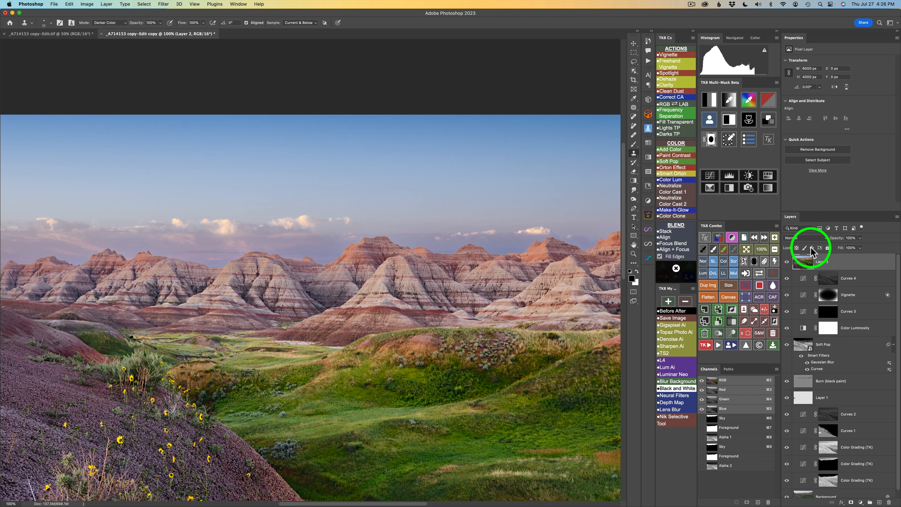
{"action": "left_click", "coordinate": [746, 250]}
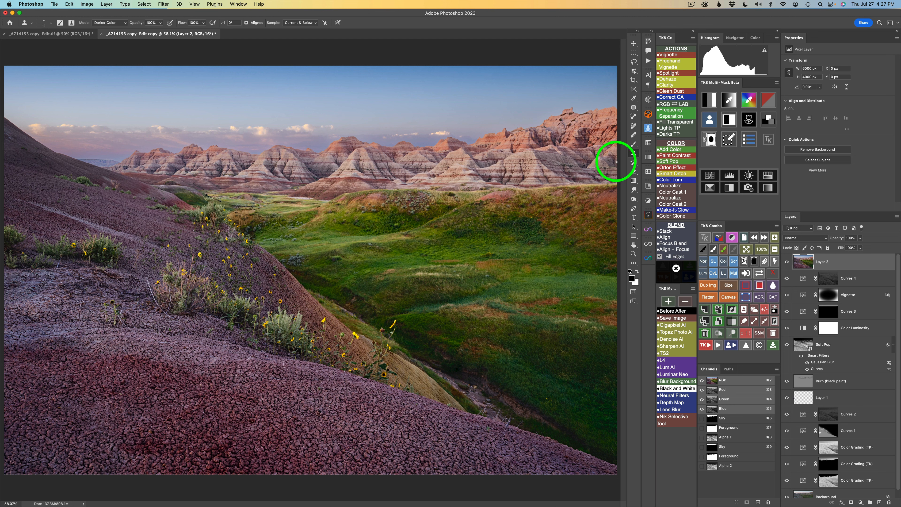
- Clean up the stray detail beside the foreground shrubs with the Remove tool, and compare the whole photo before and after editing
{"action": "left_click", "coordinate": [634, 125]}
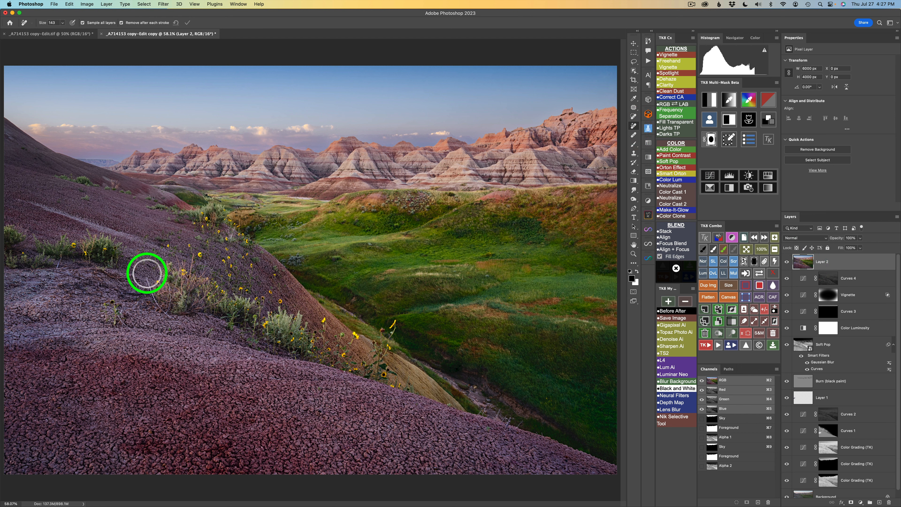
{"action": "mouse_move", "coordinate": [149, 273]}
{"action": "left_mouse_down"}
{"action": "mouse_move", "coordinate": [158, 292]}
{"action": "mouse_move", "coordinate": [175, 282]}
{"action": "mouse_move", "coordinate": [159, 264]}
{"action": "mouse_move", "coordinate": [148, 282]}
{"action": "mouse_move", "coordinate": [174, 319]}
{"action": "mouse_move", "coordinate": [167, 288]}
{"action": "left_mouse_up"}
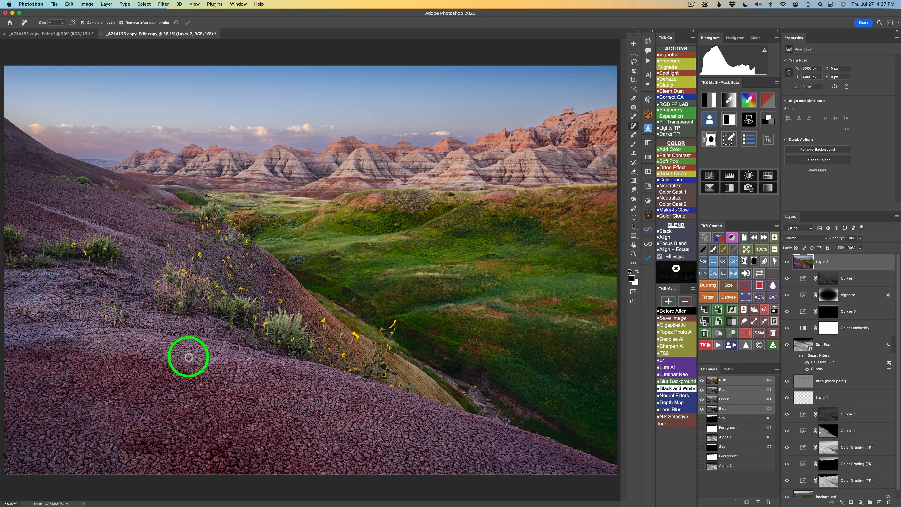
{"action": "left_click", "coordinate": [672, 312]}
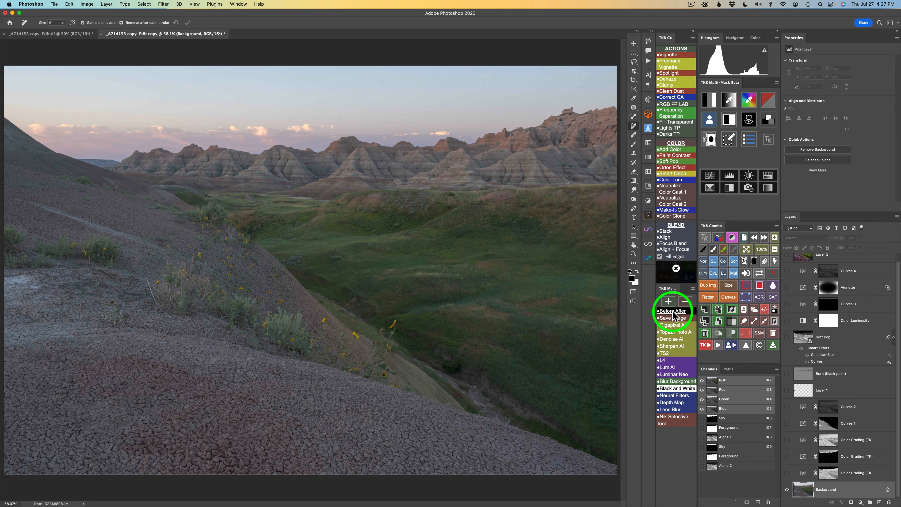
{"action": "left_click", "coordinate": [673, 312]}
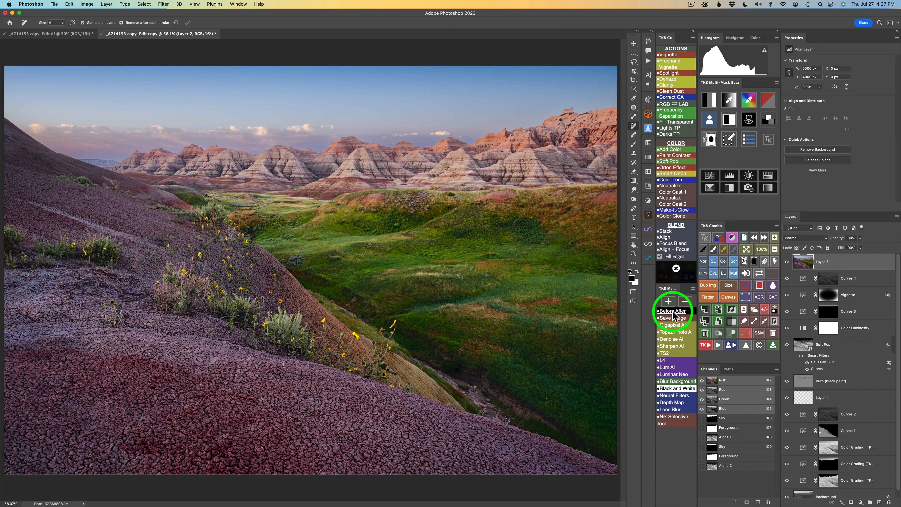